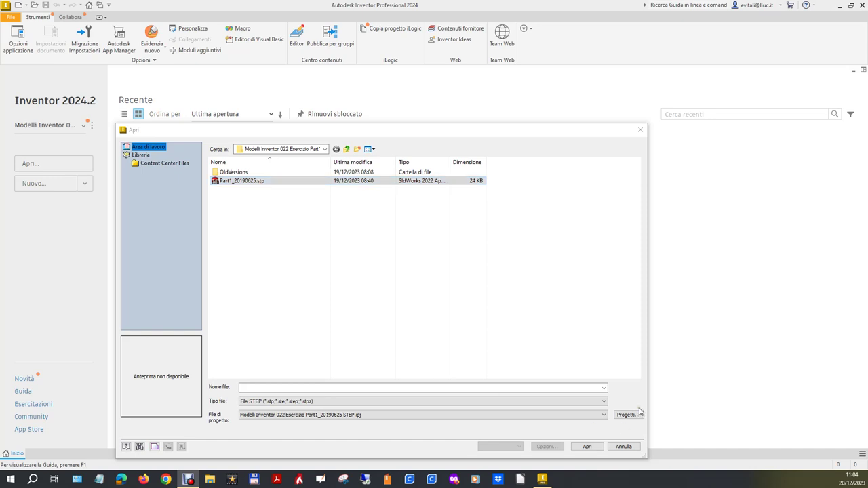
Select Part1_20190625.stp in the exercise folder's STEP file listing.
{"action": "left_click", "coordinate": [596, 449]}
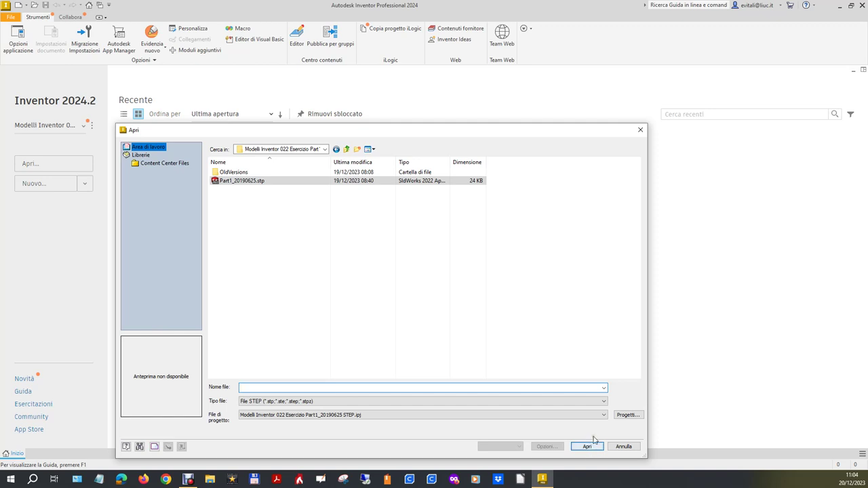
Import Part1_20190625.stp as a converted model in millimetro units with Composta surfaces.
{"action": "left_click", "coordinate": [589, 447]}
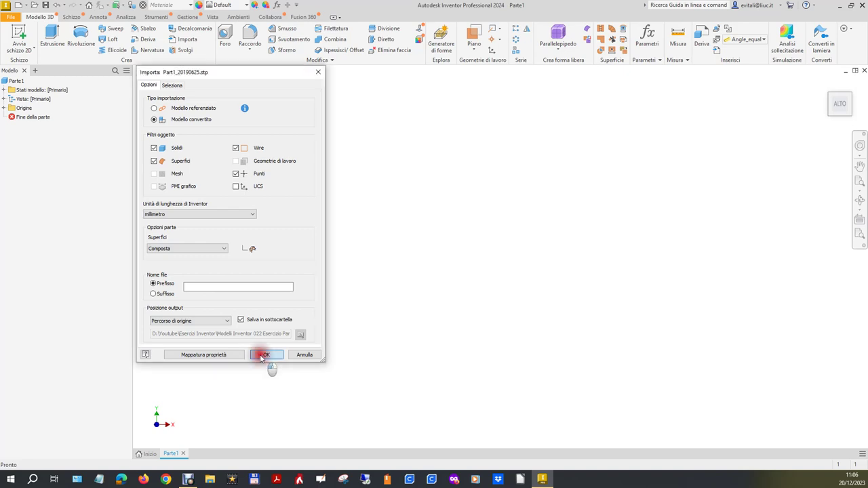
{"action": "left_click", "coordinate": [264, 355]}
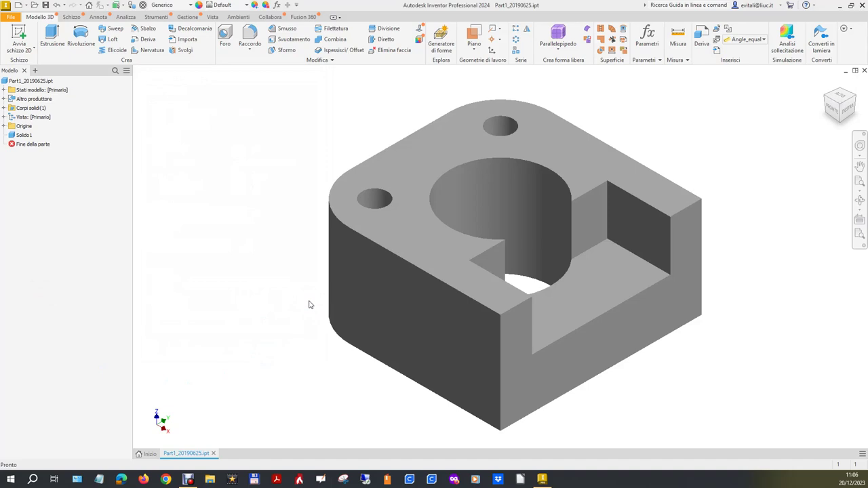
Create a blank Parte2 from the ISO (mm).ipt template, then return to the Part1_20190625.ipt bracket to measure it.
{"action": "left_click", "coordinate": [27, 139]}
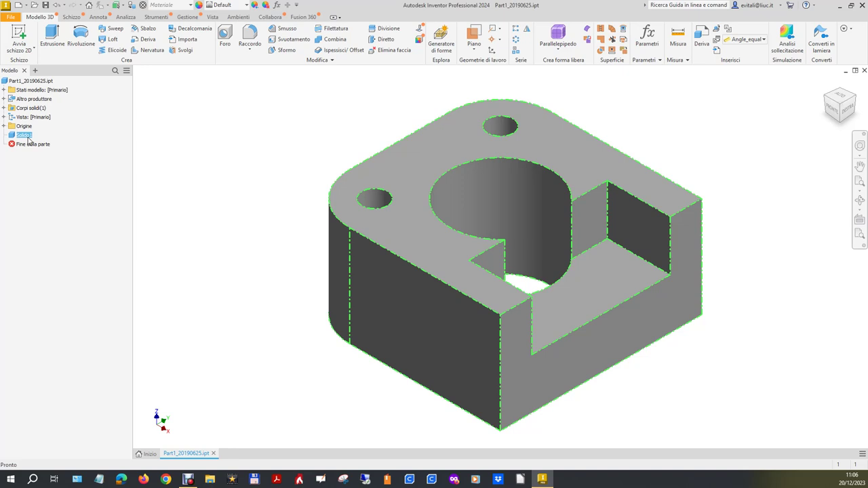
{"action": "left_click", "coordinate": [149, 455]}
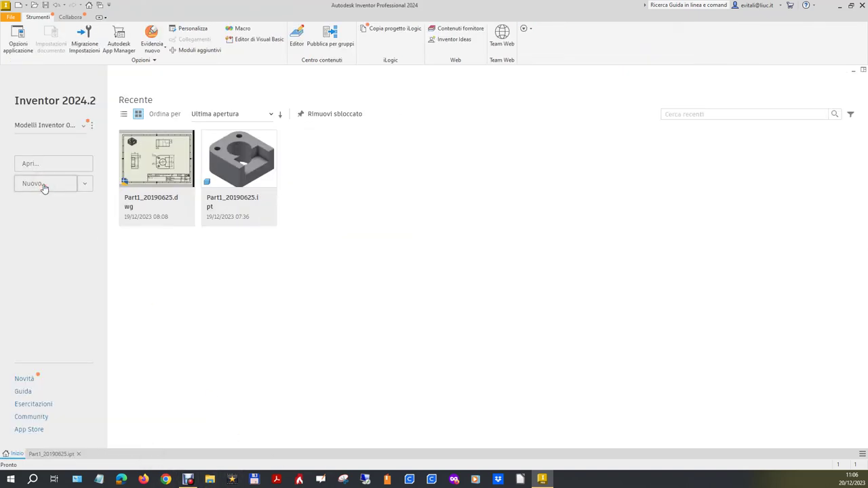
{"action": "left_click", "coordinate": [43, 188]}
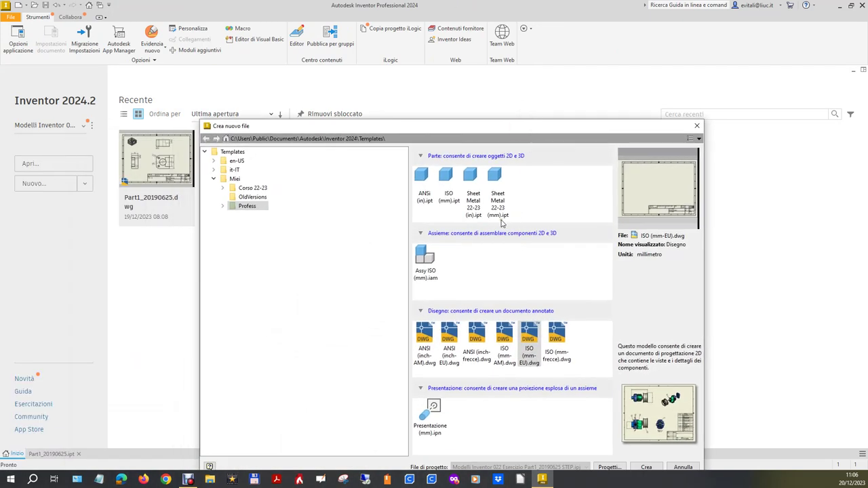
{"action": "left_click", "coordinate": [448, 183]}
{"action": "double_click", "coordinate": [447, 183]}
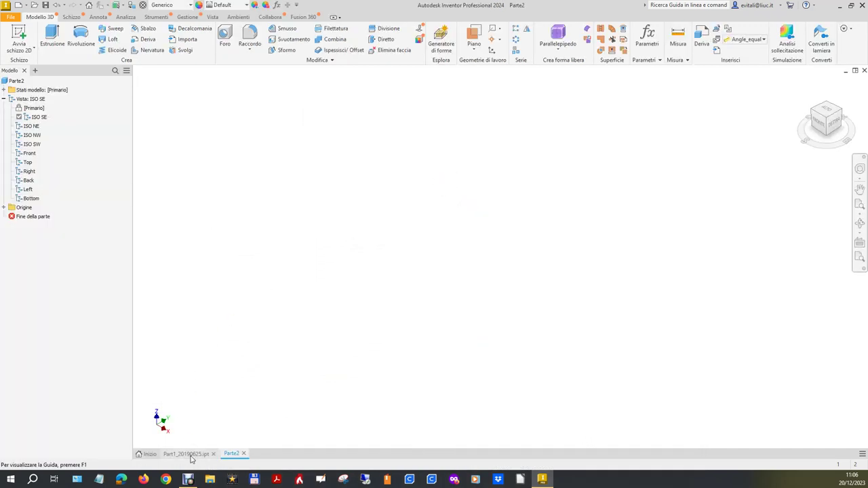
{"action": "left_click", "coordinate": [193, 454]}
{"action": "left_click", "coordinate": [678, 38]}
Measure the bracket's bottom front edge at 80 mm and close the measurement panel.
{"action": "left_click", "coordinate": [667, 339]}
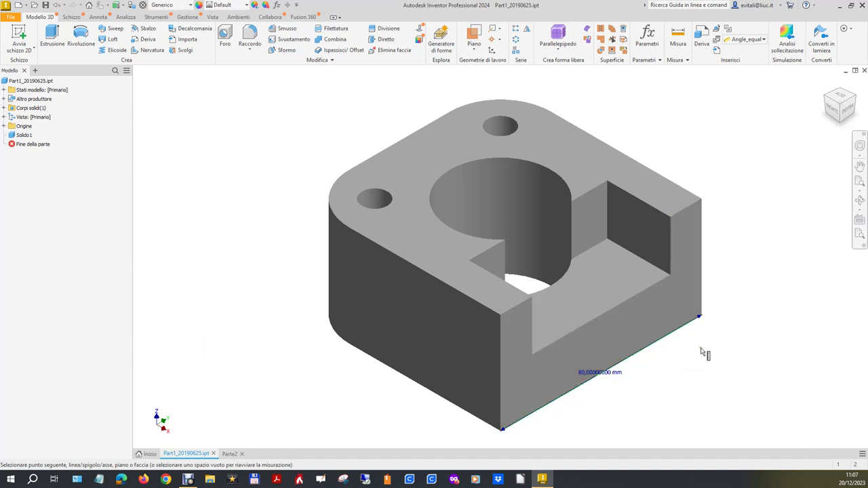
{"action": "left_click", "coordinate": [284, 204]}
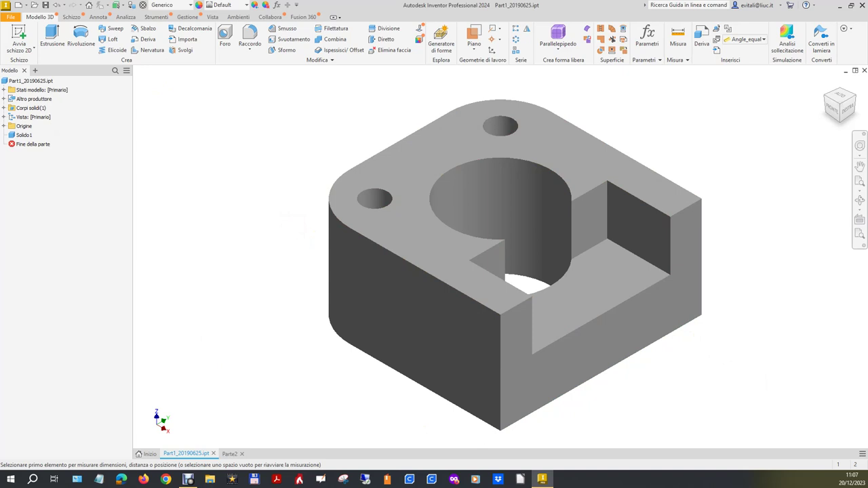
{"action": "left_click", "coordinate": [172, 207]}
{"action": "left_click", "coordinate": [129, 218]}
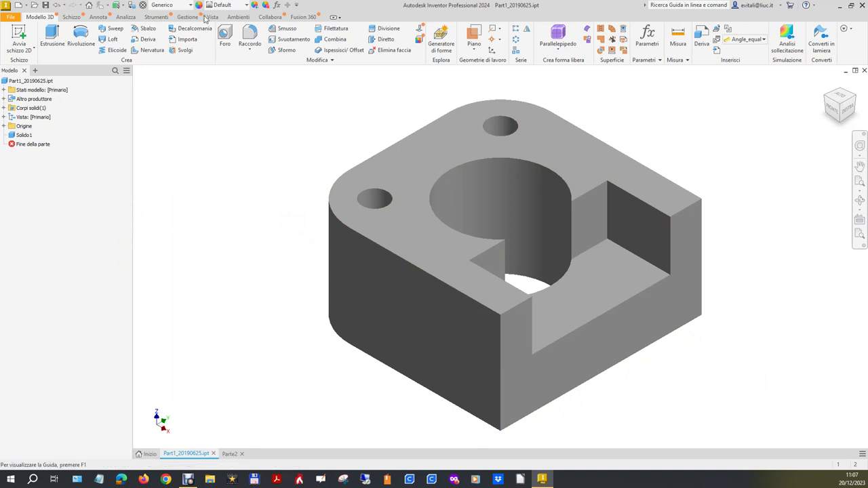
Check the Unità tab in Impostazioni documento, then look at the empty Parte2 and return.
{"action": "left_click", "coordinate": [147, 17]}
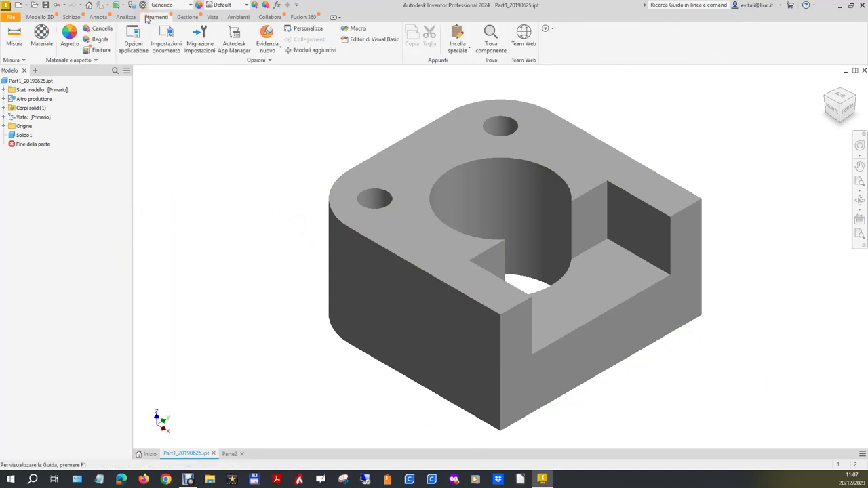
{"action": "left_click", "coordinate": [167, 41]}
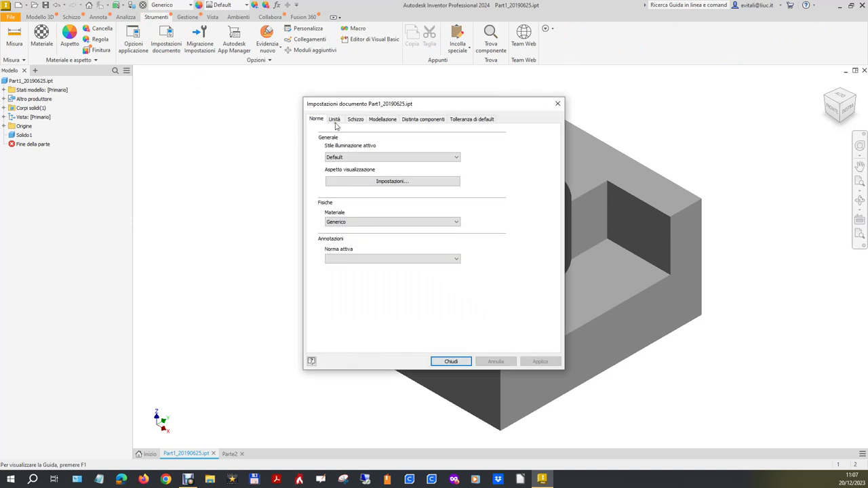
{"action": "left_click", "coordinate": [334, 120]}
{"action": "left_click", "coordinate": [451, 360]}
{"action": "left_click", "coordinate": [229, 454]}
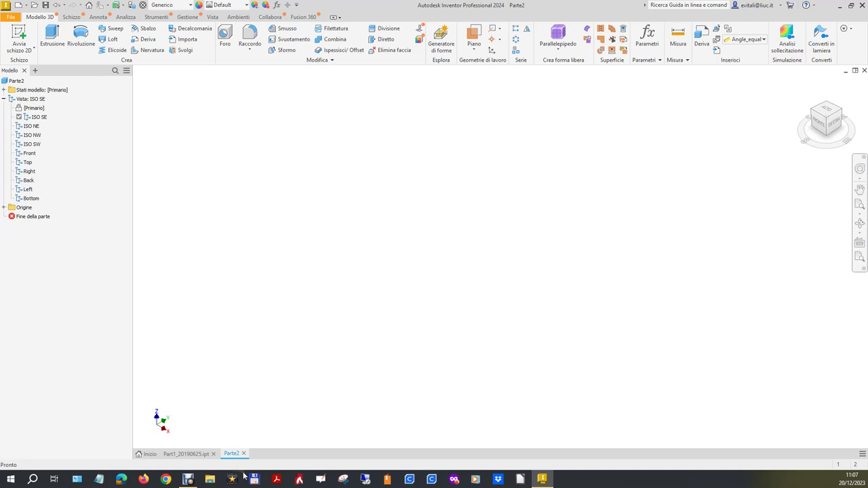
{"action": "left_click", "coordinate": [182, 455]}
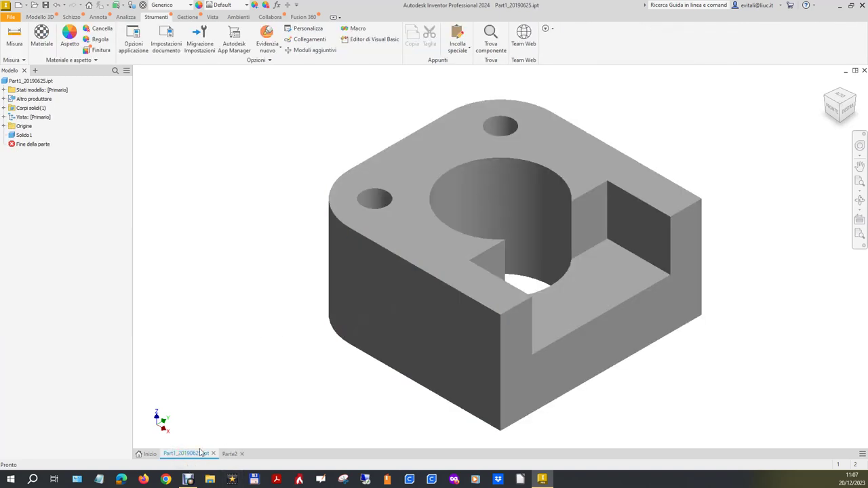
Tile the bracket and Parte2 vertically side by side and activate the bracket's window.
{"action": "left_click", "coordinate": [862, 454]}
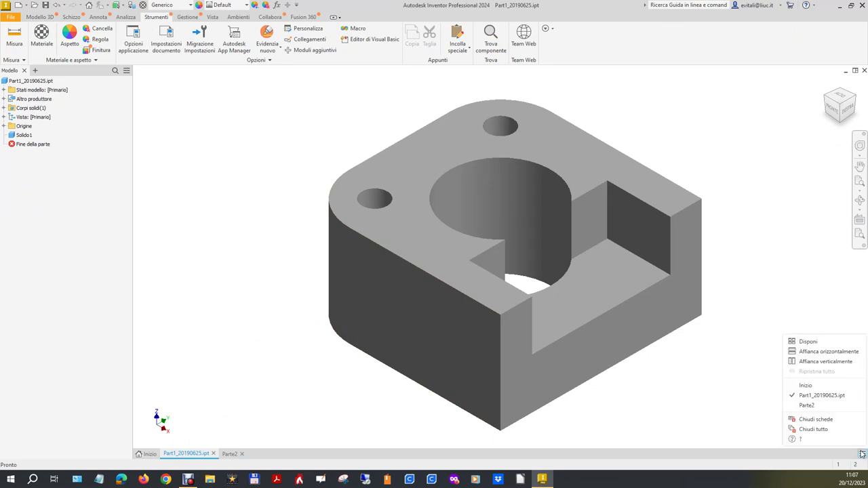
{"action": "left_click", "coordinate": [823, 362]}
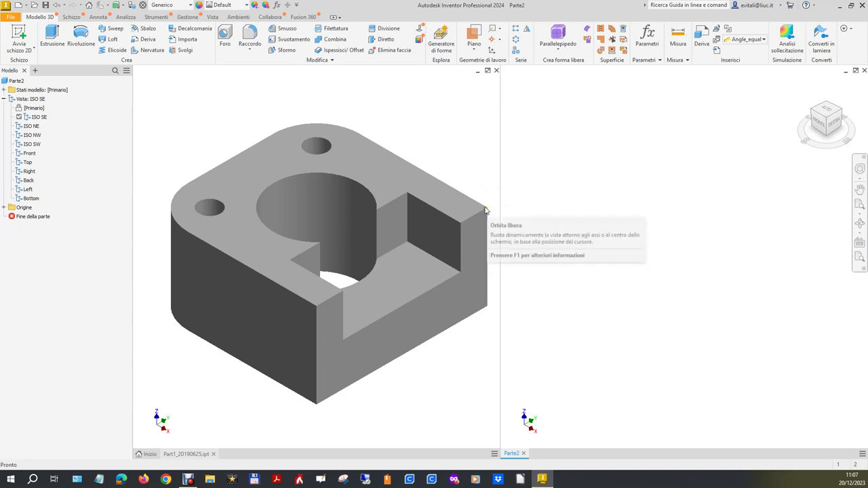
{"action": "left_click", "coordinate": [479, 127]}
{"action": "mouse_move", "coordinate": [471, 105]}
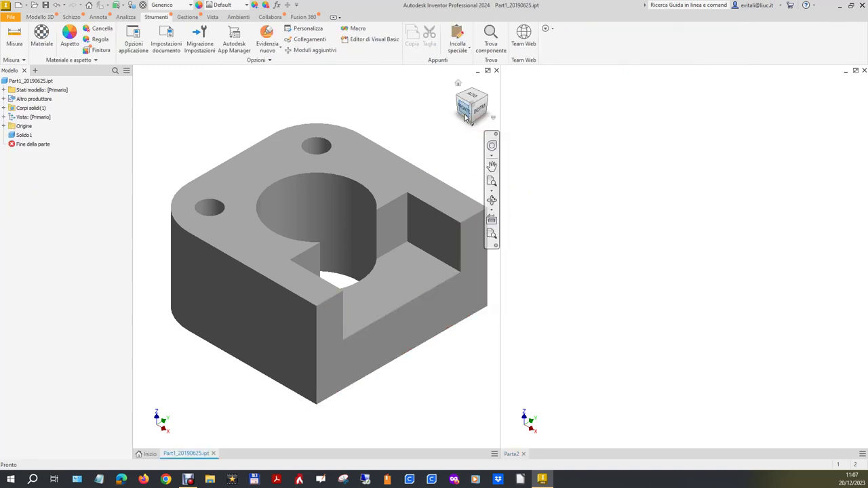
Orbit the bracket to show its underside with the large bore and two small holes.
{"action": "left_click_drag", "start_coordinate": [472, 121], "coordinate": [453, 417]}
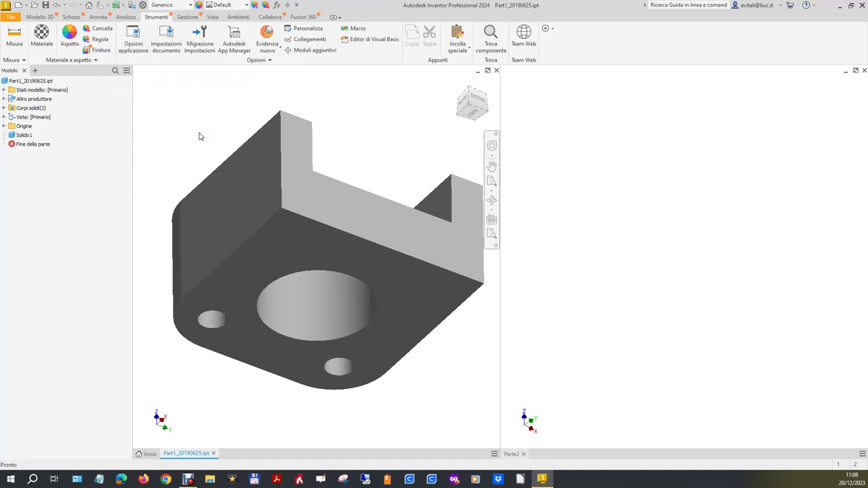
{"action": "left_click", "coordinate": [30, 80]}
{"action": "left_click", "coordinate": [71, 19]}
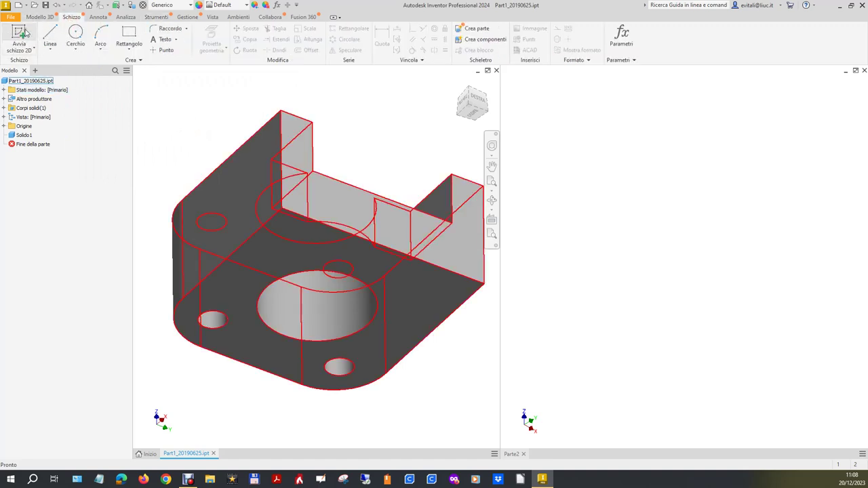
Start a sketch on the bracket's bottom face and project its outline and holes with a window selection.
{"action": "left_click", "coordinate": [19, 35]}
{"action": "left_click", "coordinate": [266, 243]}
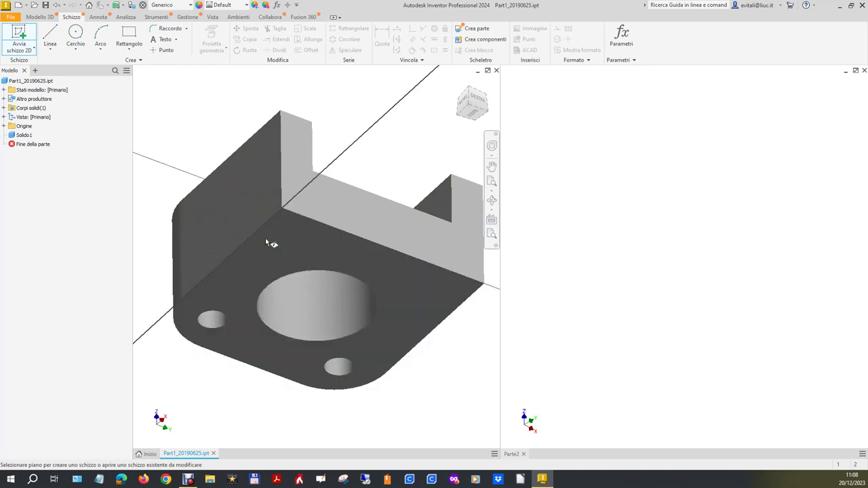
{"action": "left_click", "coordinate": [210, 34]}
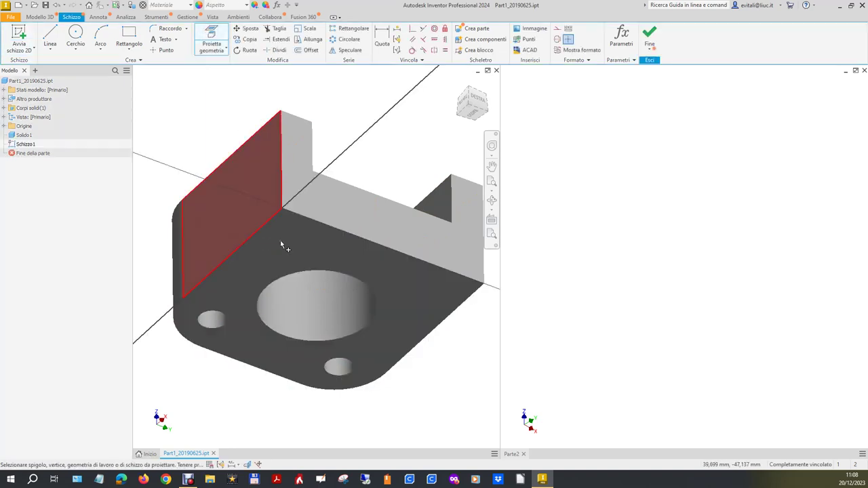
{"action": "left_click_drag", "start_coordinate": [151, 123], "coordinate": [491, 431]}
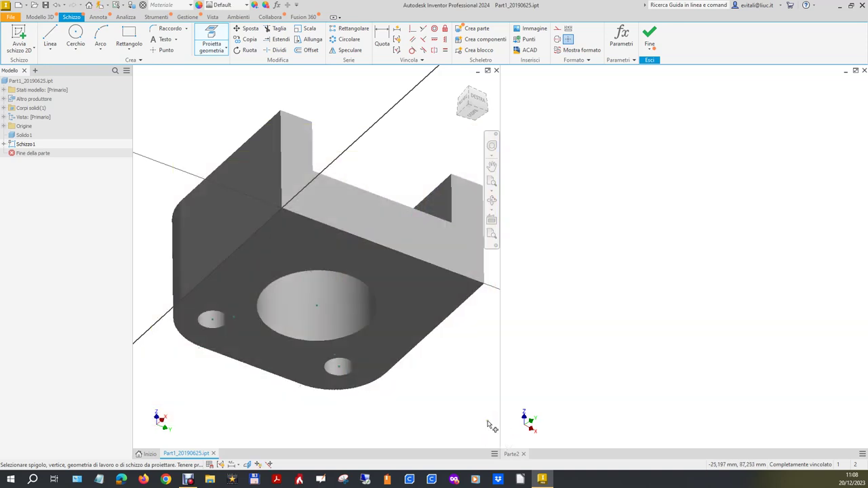
{"action": "right_click", "coordinate": [333, 121]}
{"action": "left_click", "coordinate": [359, 128]}
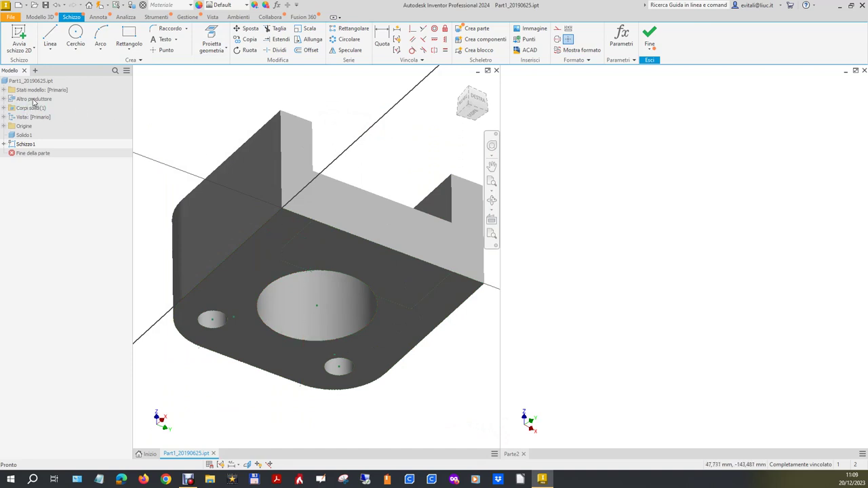
Hide the solid body Solido1 so only the projected sketch remains visible.
{"action": "left_click", "coordinate": [4, 108]}
{"action": "left_click", "coordinate": [19, 117]}
{"action": "right_click", "coordinate": [19, 116]}
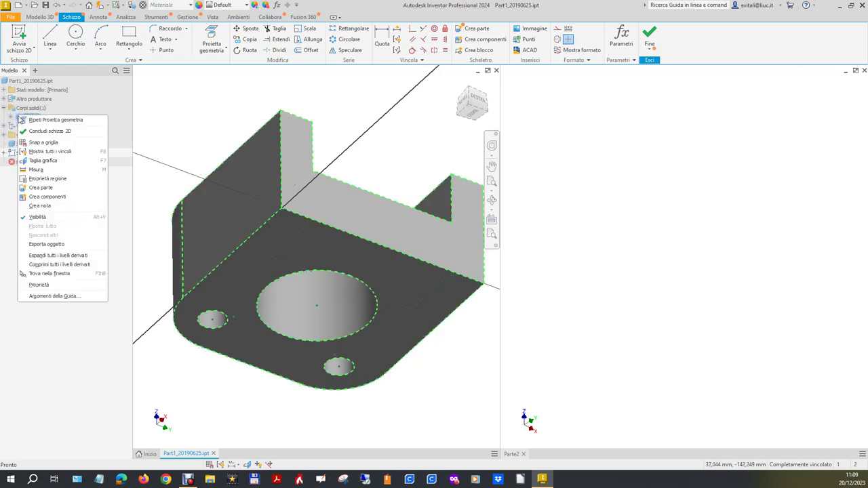
{"action": "left_click", "coordinate": [47, 221]}
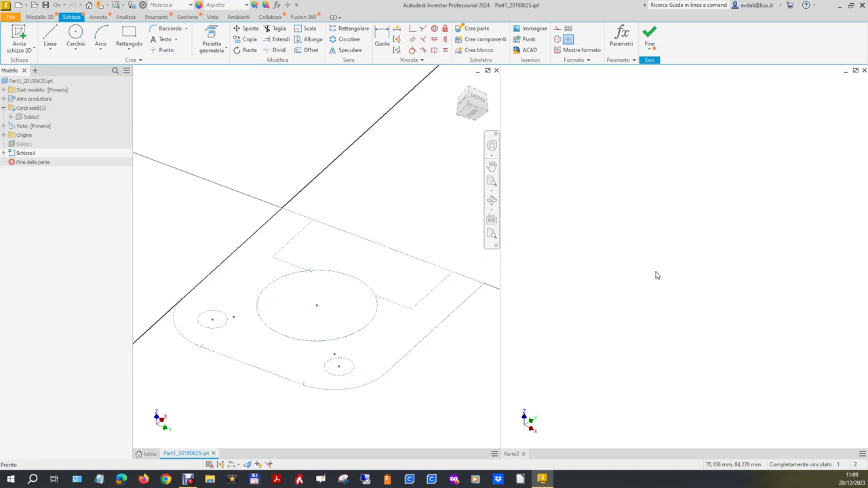
Activate Parte2's window, reorient its view, and start a 2D sketch on its Piano XY.
{"action": "left_click", "coordinate": [723, 233]}
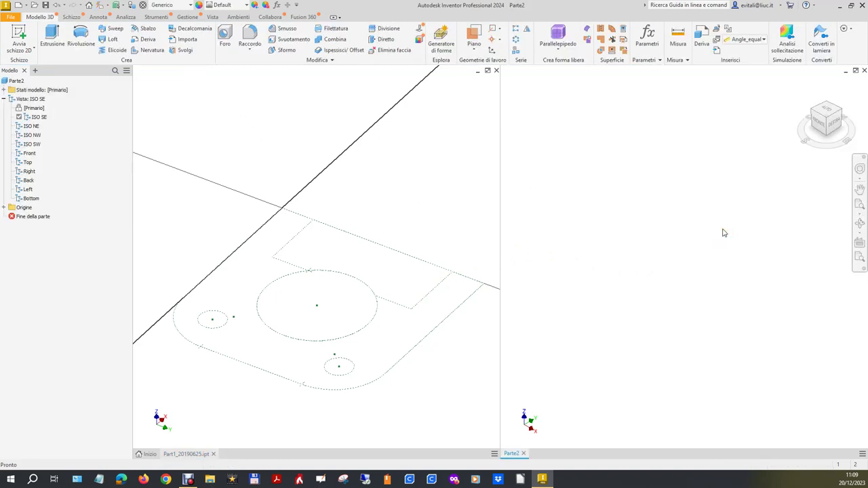
{"action": "mouse_move", "coordinate": [826, 122]}
{"action": "left_click", "coordinate": [844, 111]}
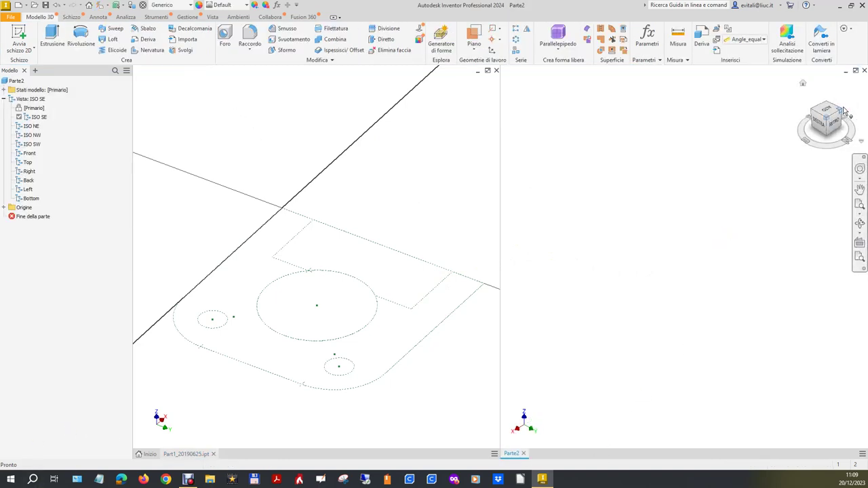
{"action": "left_click", "coordinate": [843, 112]}
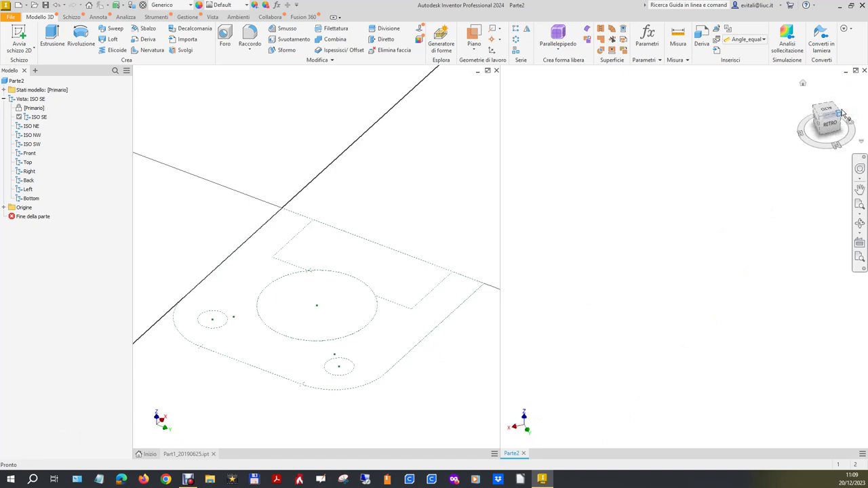
{"action": "left_click", "coordinate": [843, 112]}
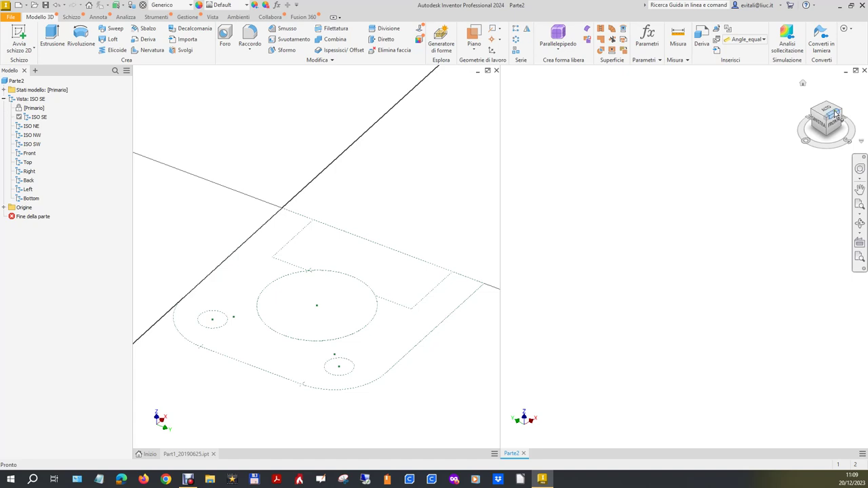
{"action": "left_click", "coordinate": [814, 111]}
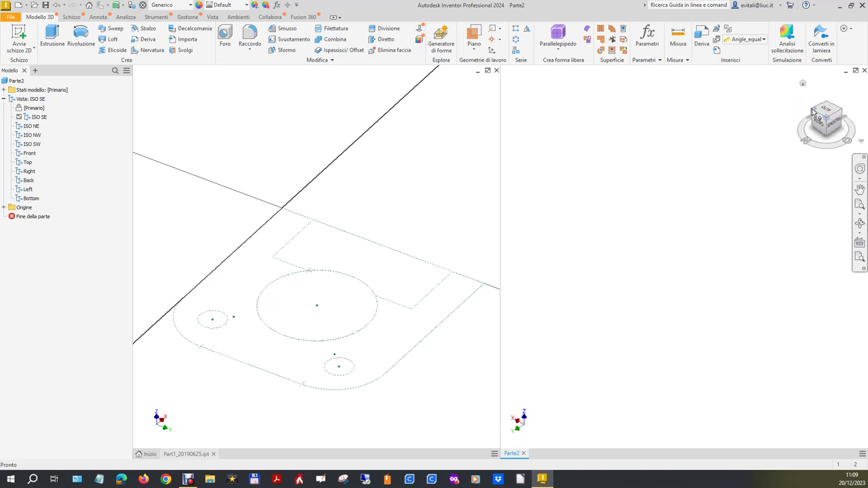
{"action": "left_click", "coordinate": [814, 112]}
{"action": "left_click", "coordinate": [814, 112]}
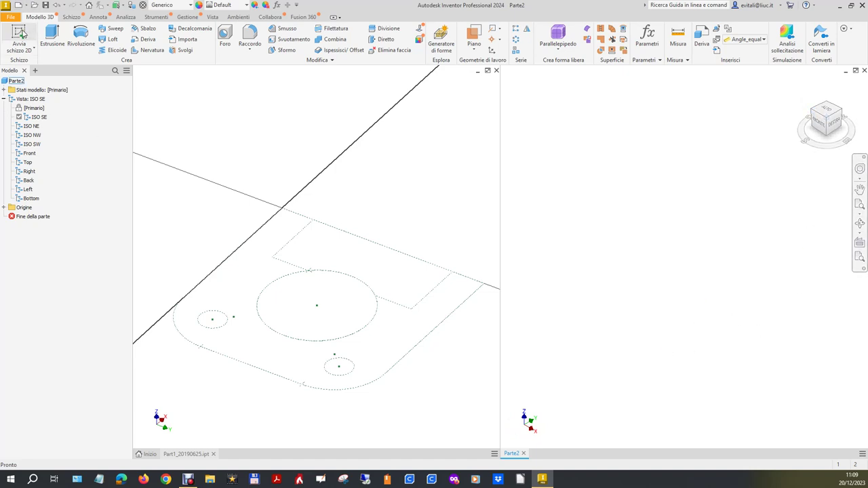
{"action": "left_click", "coordinate": [692, 185]}
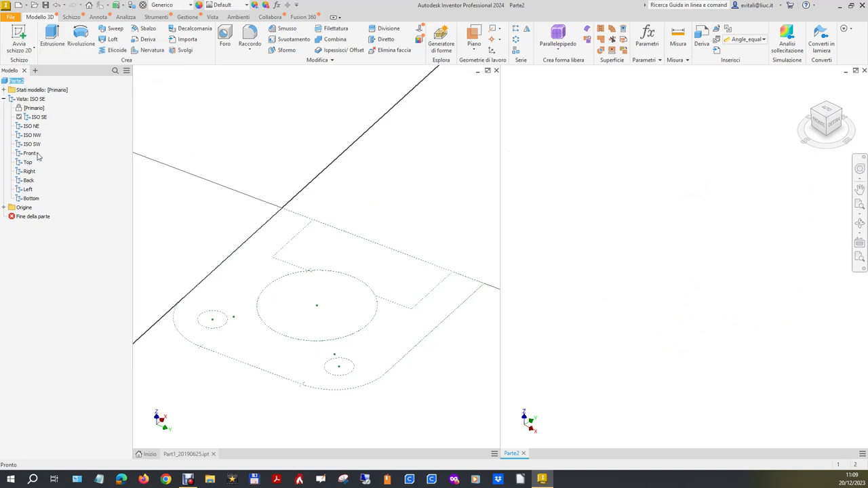
{"action": "left_click", "coordinate": [3, 207]}
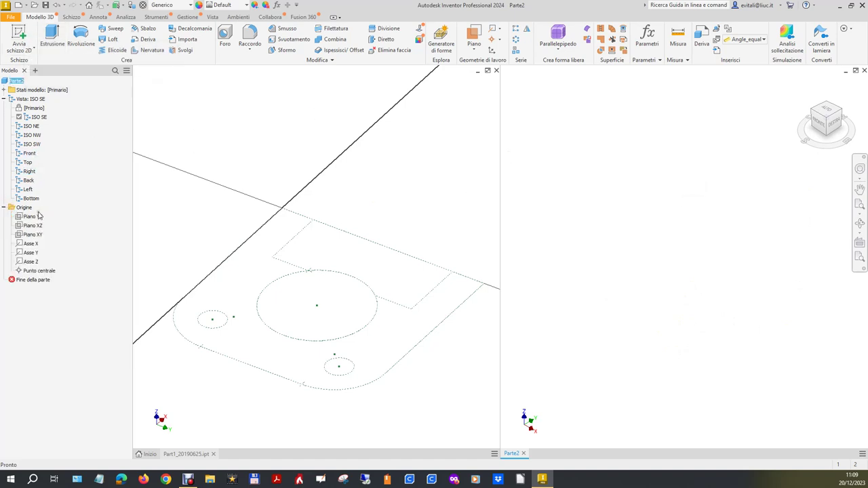
{"action": "left_click", "coordinate": [42, 234]}
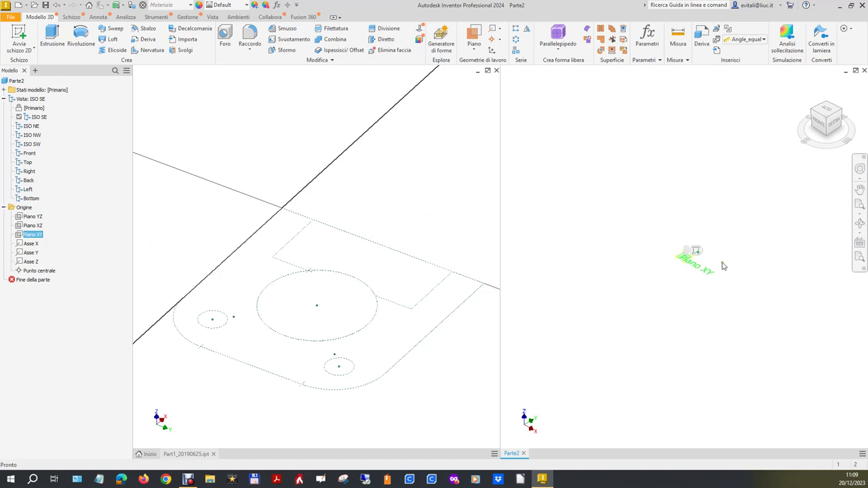
{"action": "left_click", "coordinate": [693, 256]}
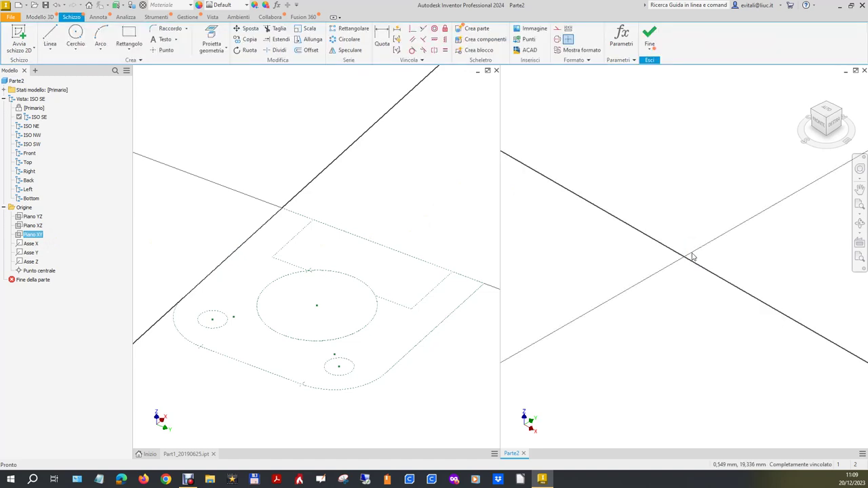
Draw a two-point rectangle in the Parte2 sketch.
{"action": "left_click", "coordinate": [129, 37]}
{"action": "left_click", "coordinate": [691, 181]}
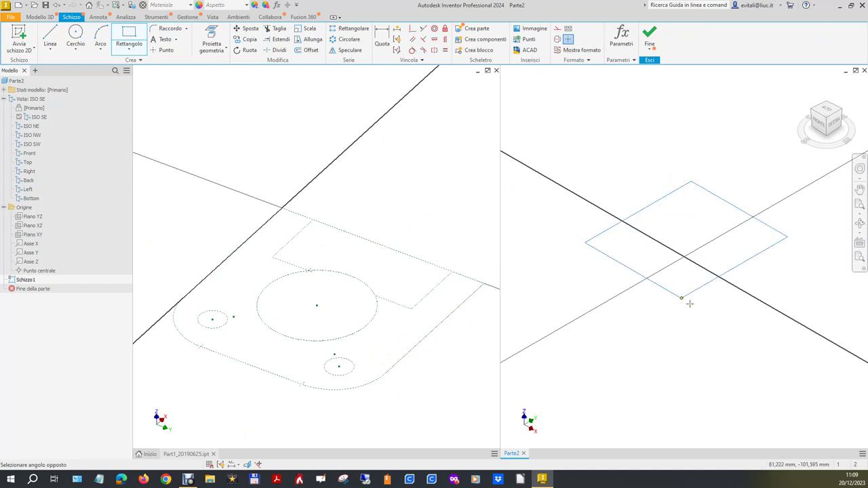
{"action": "left_click", "coordinate": [708, 347]}
{"action": "right_click", "coordinate": [708, 347]}
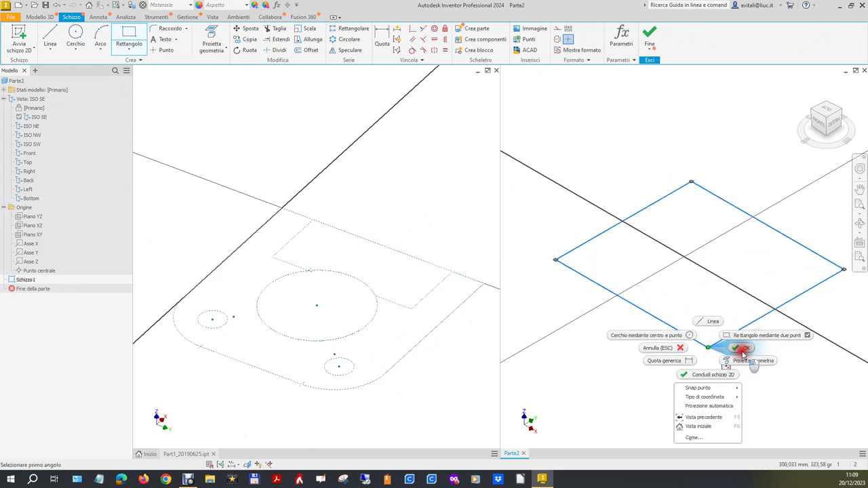
{"action": "left_click", "coordinate": [739, 349]}
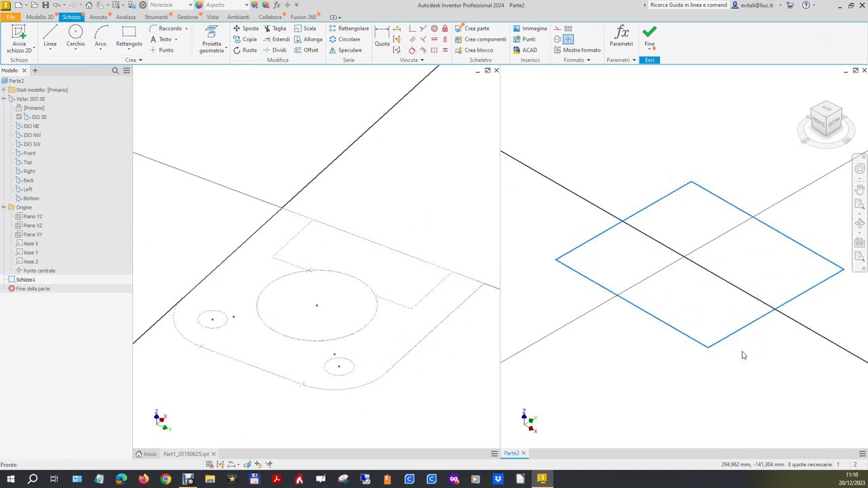
Constrain the rectangle's edges with perpendicular constraints at three corners, then switch to the Part1 window.
{"action": "left_click", "coordinate": [435, 39]}
{"action": "left_click", "coordinate": [638, 306]}
{"action": "left_click", "coordinate": [423, 38]}
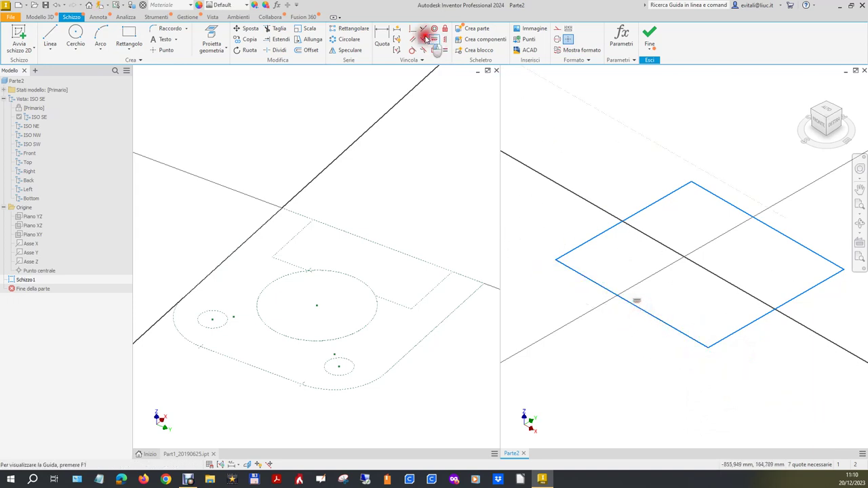
{"action": "left_click", "coordinate": [590, 244]}
{"action": "left_click", "coordinate": [581, 278]}
{"action": "left_click", "coordinate": [707, 195]}
{"action": "left_click", "coordinate": [682, 187]}
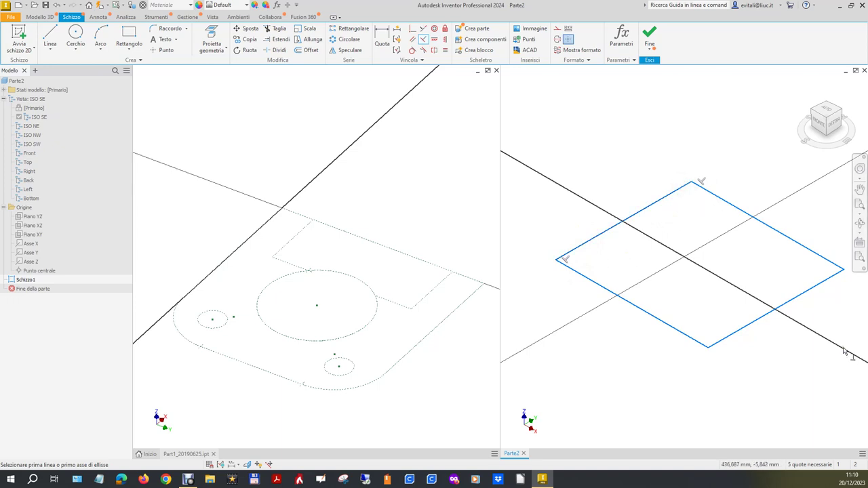
{"action": "left_click", "coordinate": [749, 325]}
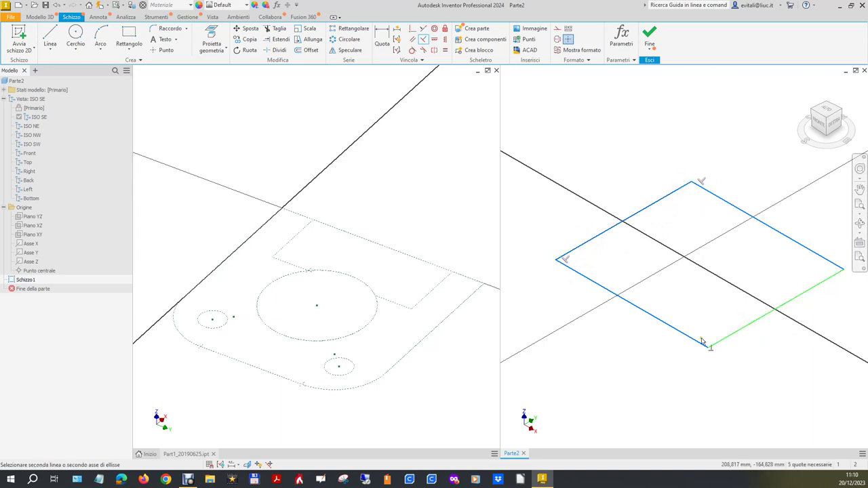
{"action": "left_click", "coordinate": [698, 341]}
{"action": "right_click", "coordinate": [675, 358]}
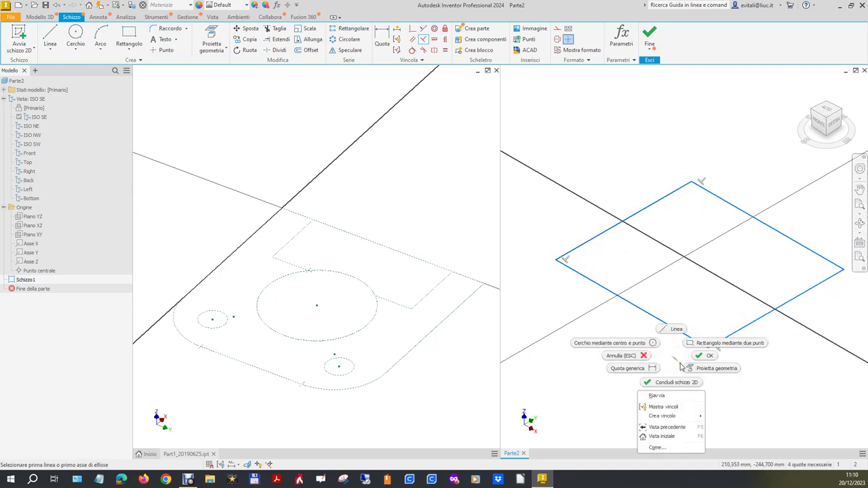
{"action": "left_click", "coordinate": [699, 356]}
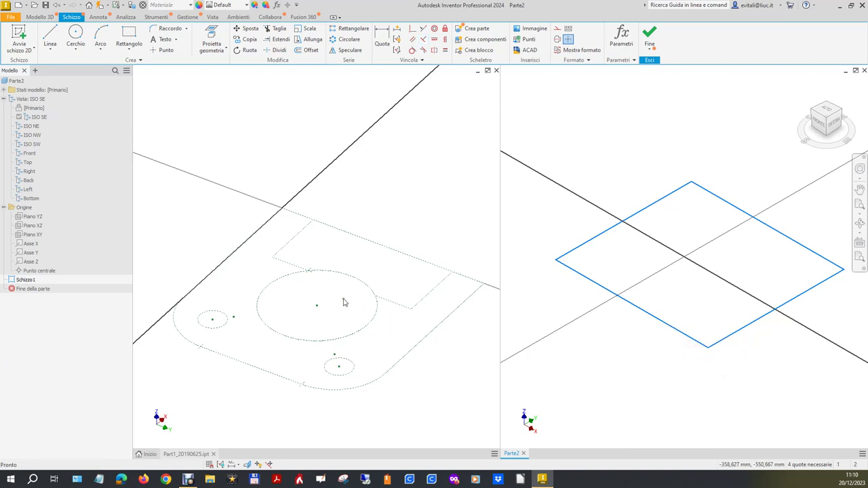
{"action": "left_click", "coordinate": [439, 183]}
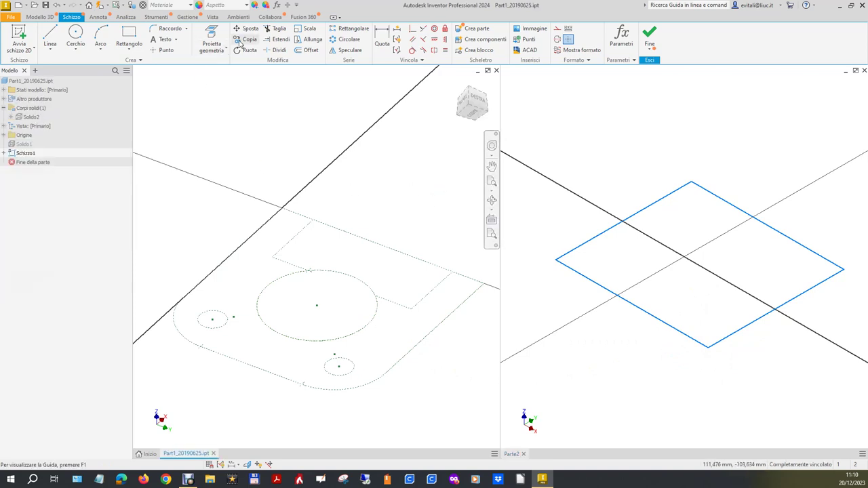
Dimension the Part1 sketch's outer sides, accepting two driven 80 reference dimensions.
{"action": "left_click", "coordinate": [382, 40]}
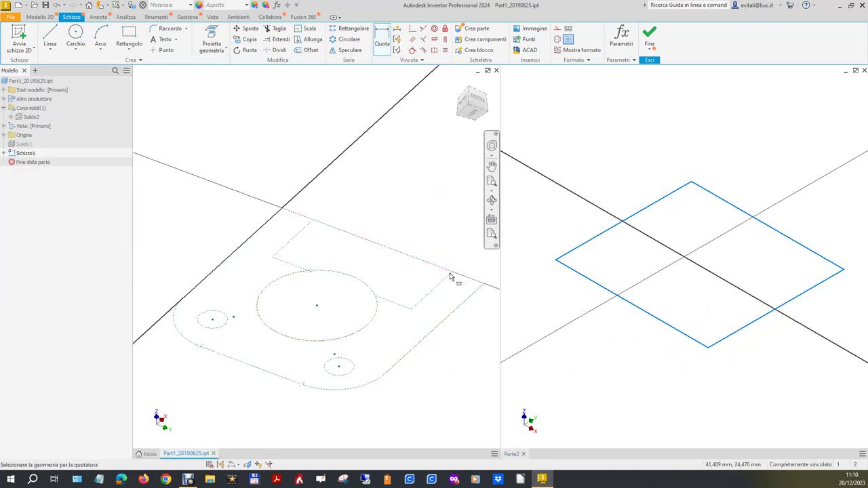
{"action": "left_click", "coordinate": [273, 217]}
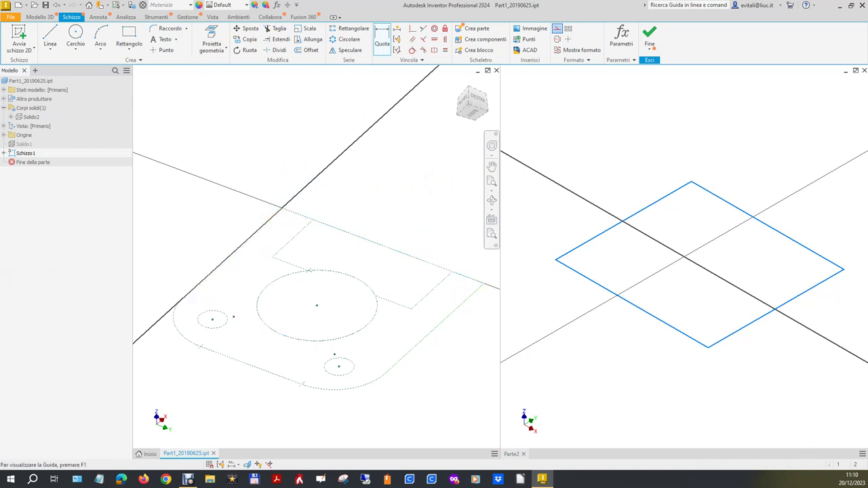
{"action": "left_click_drag", "start_coordinate": [175, 193], "coordinate": [175, 136]}
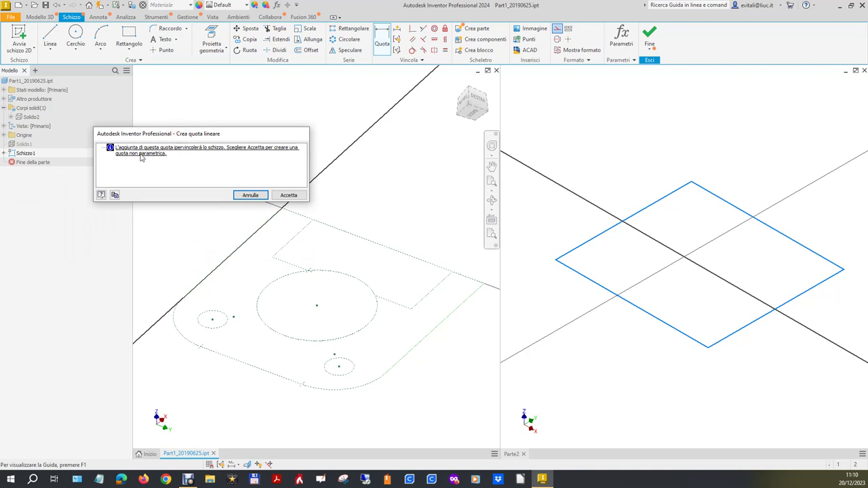
{"action": "left_click", "coordinate": [284, 196]}
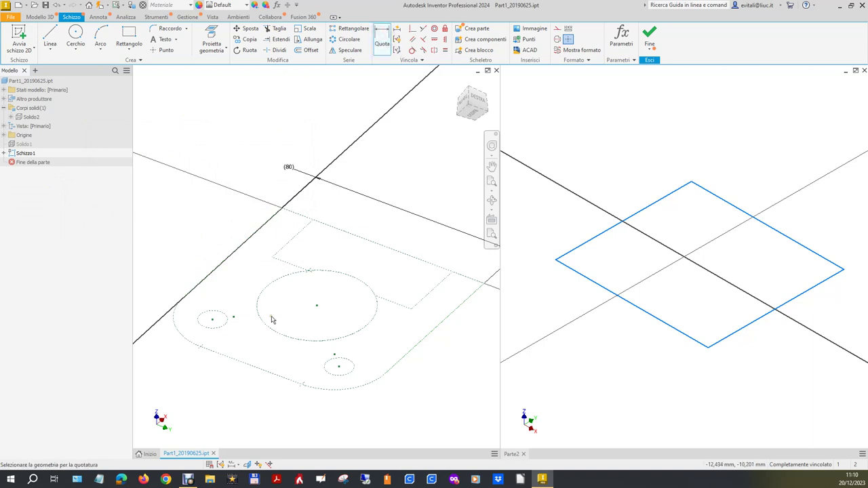
{"action": "left_click", "coordinate": [255, 366]}
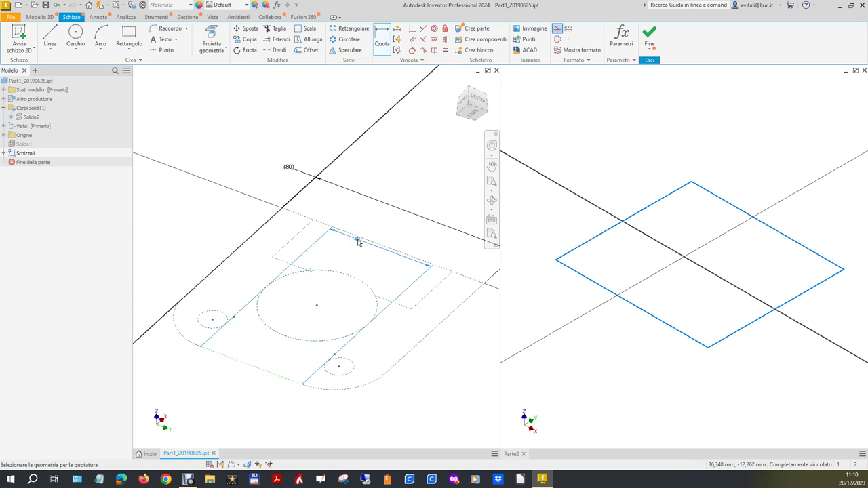
{"action": "left_click", "coordinate": [358, 241]}
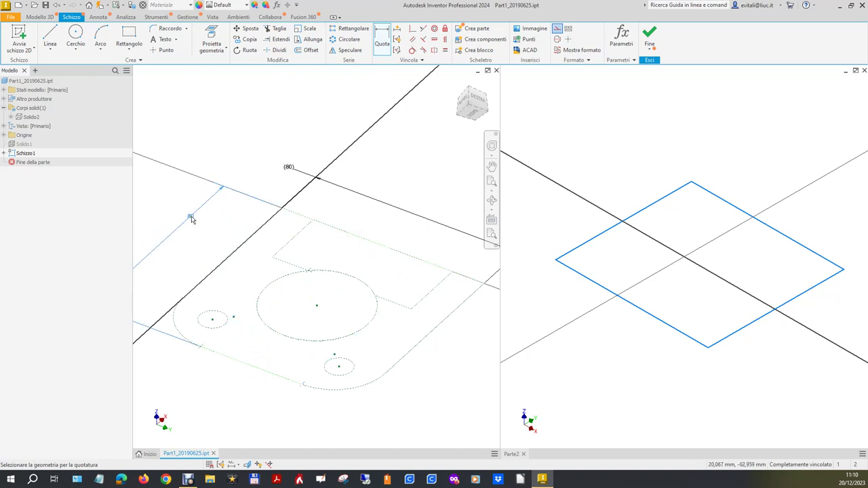
{"action": "left_click", "coordinate": [192, 219]}
{"action": "left_click", "coordinate": [288, 194]}
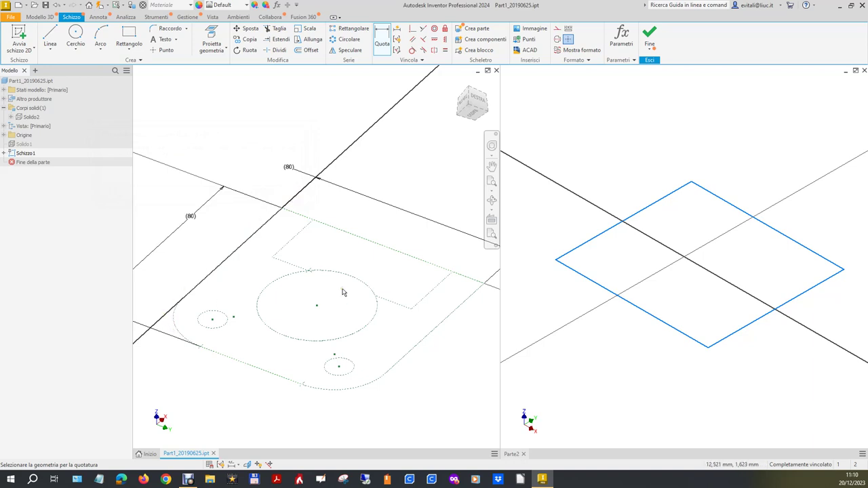
Add a radius dimension to a corner arc of the bracket outline.
{"action": "scroll", "coordinate": [343, 291], "scroll_direction": "down", "scroll_amount": 3}
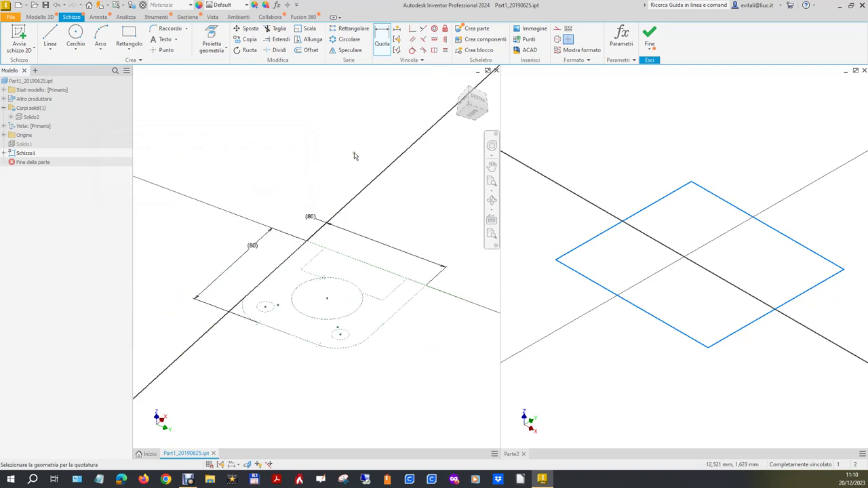
{"action": "left_click", "coordinate": [246, 313]}
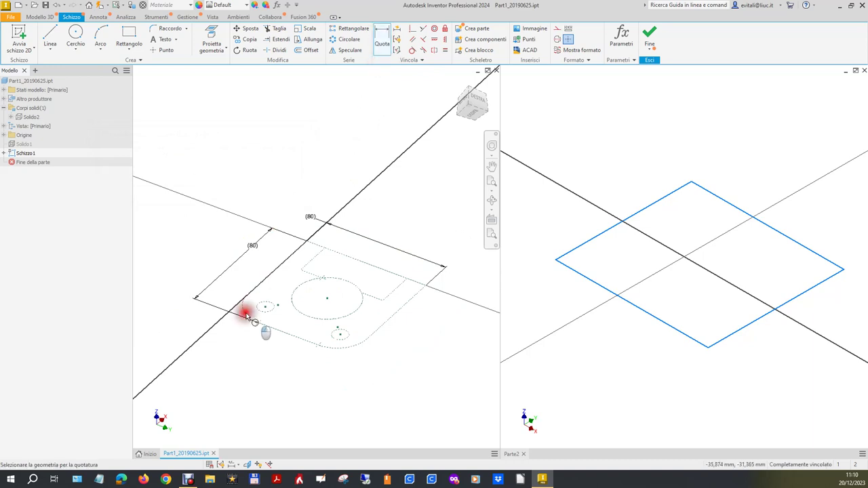
{"action": "left_click", "coordinate": [203, 331]}
Accept both 20 corner radii and add the 10 small-hole diameter as driven dimensions.
{"action": "left_click", "coordinate": [289, 196]}
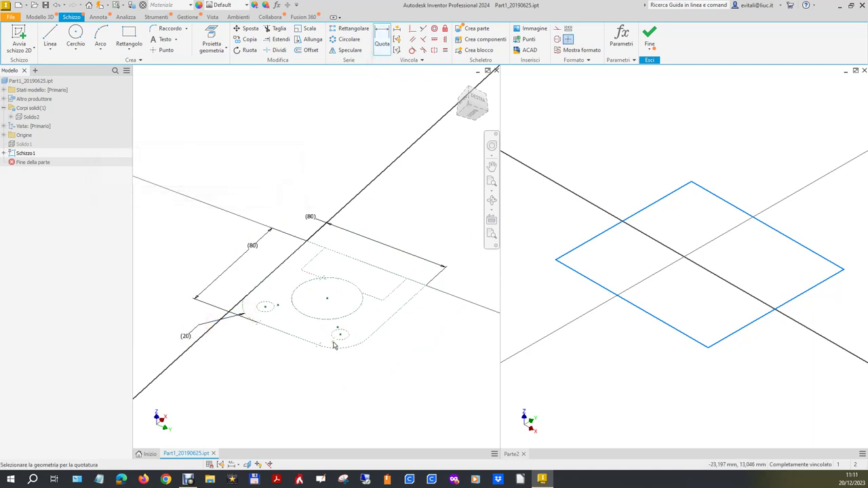
{"action": "left_click", "coordinate": [344, 375]}
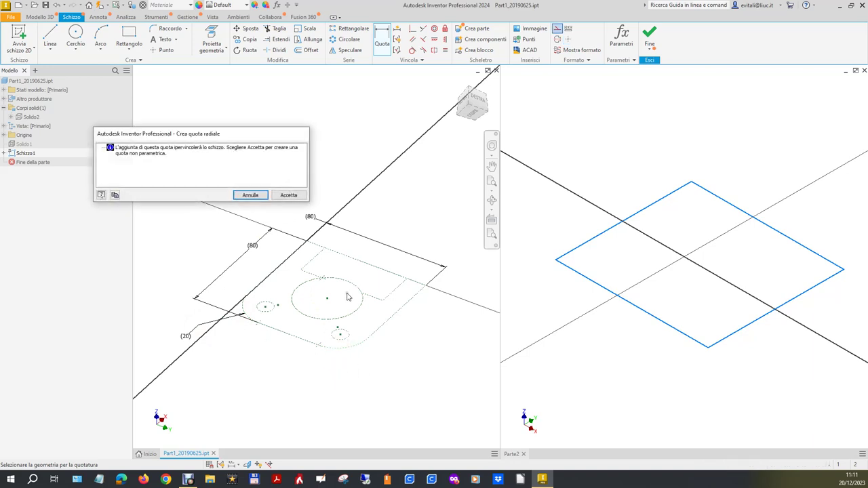
{"action": "left_click", "coordinate": [288, 196]}
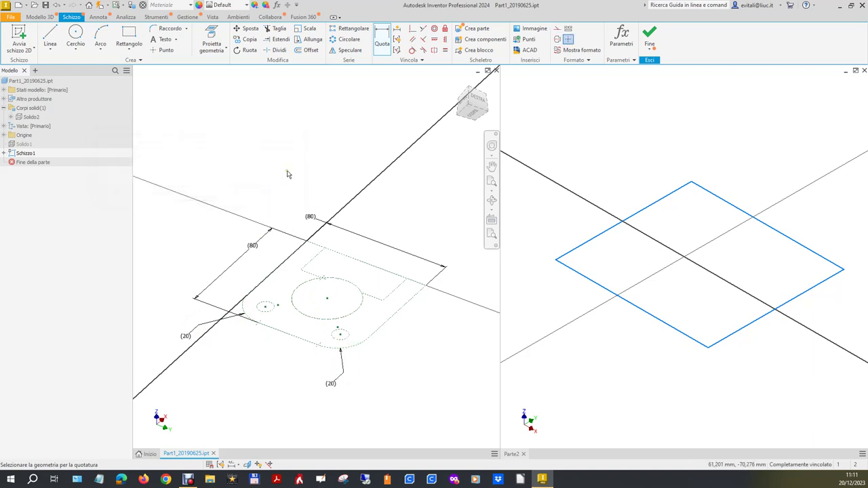
{"action": "left_click", "coordinate": [382, 37]}
{"action": "scroll", "coordinate": [263, 302], "scroll_direction": "up", "scroll_amount": 3}
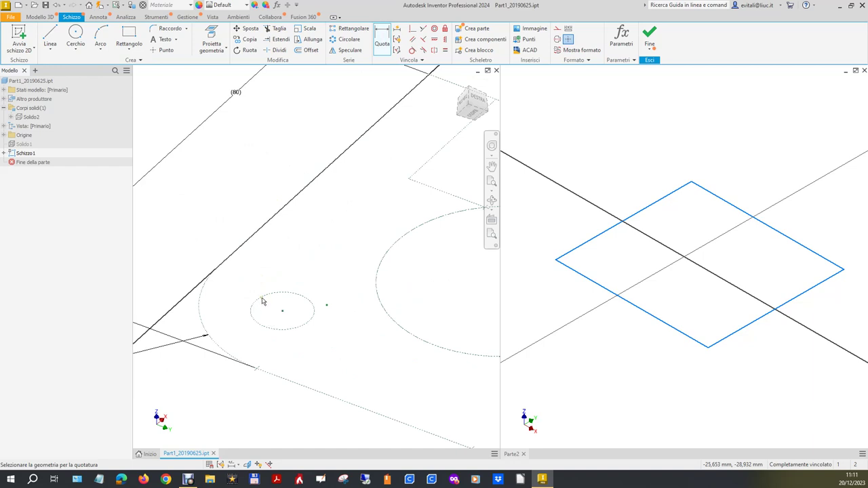
{"action": "left_click", "coordinate": [265, 302]}
{"action": "left_click", "coordinate": [216, 236]}
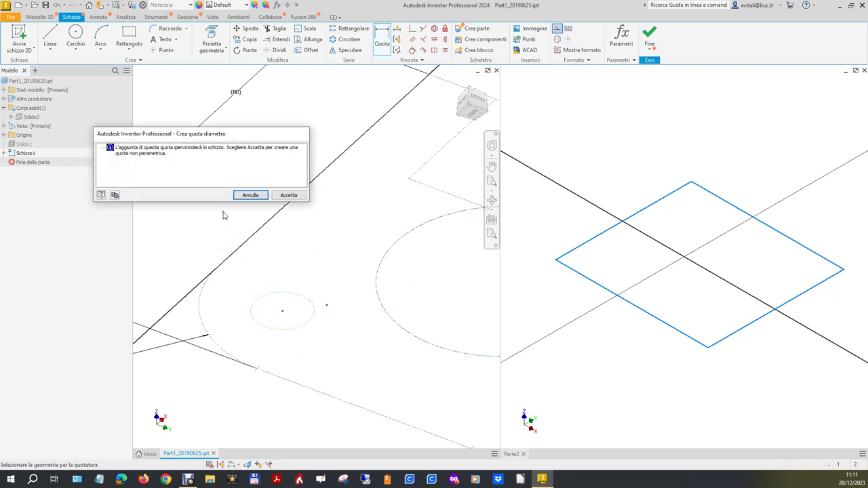
{"action": "left_click", "coordinate": [288, 195]}
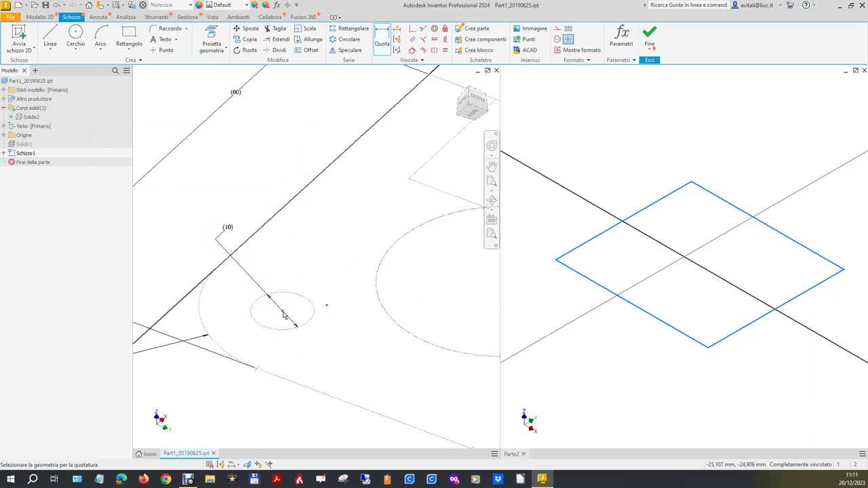
Add the two 15 hole-to-edge offsets as driven reference dimensions.
{"action": "left_click", "coordinate": [282, 312]}
{"action": "left_click", "coordinate": [255, 234]}
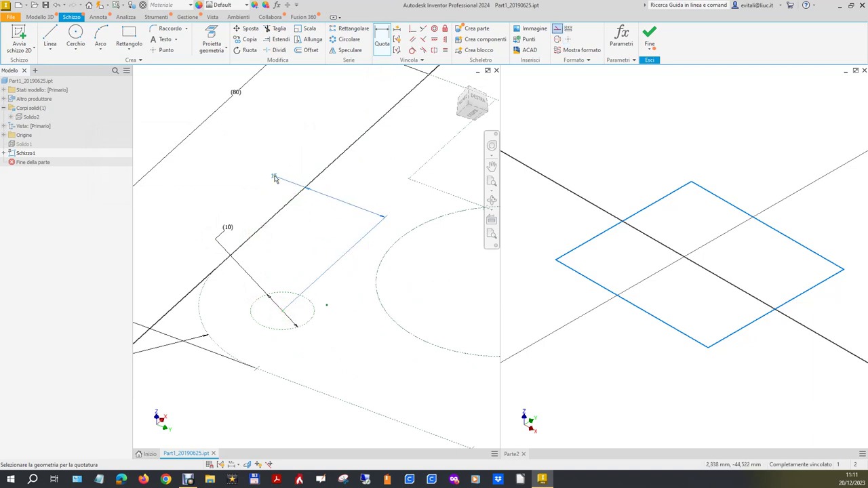
{"action": "left_click", "coordinate": [261, 162]}
{"action": "left_click", "coordinate": [289, 196]}
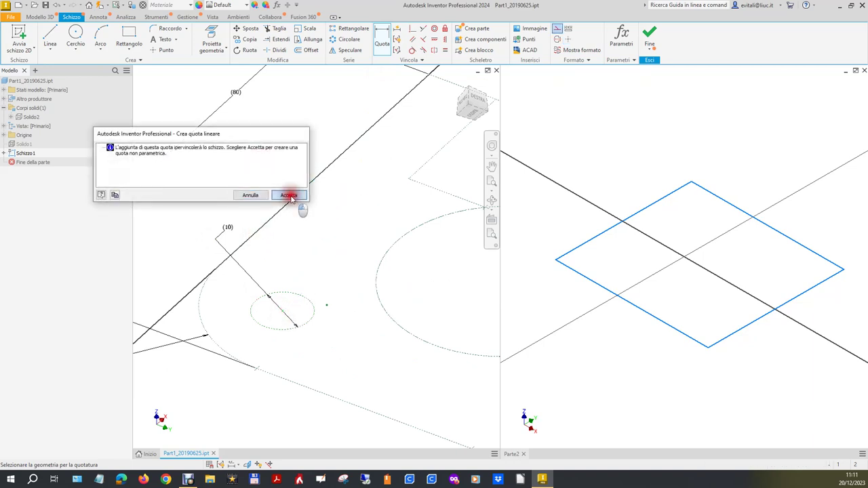
{"action": "left_click", "coordinate": [282, 311]}
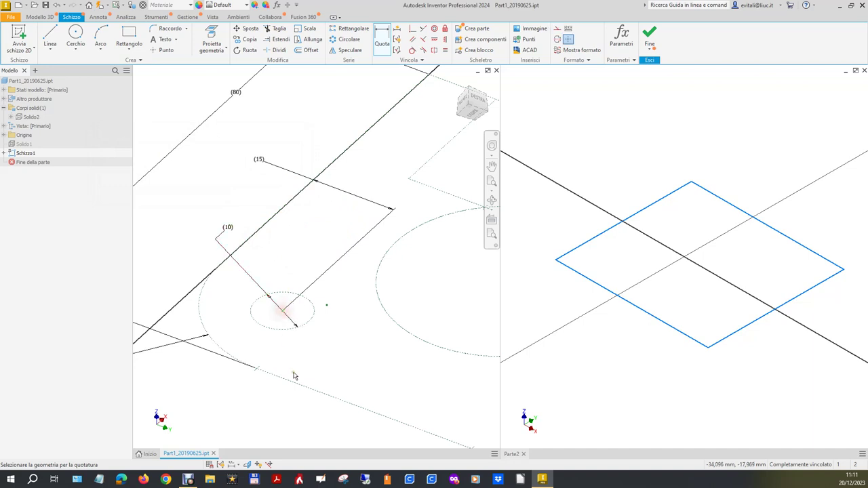
{"action": "left_click", "coordinate": [296, 384]}
{"action": "scroll", "coordinate": [303, 319], "scroll_direction": "down", "scroll_amount": 5}
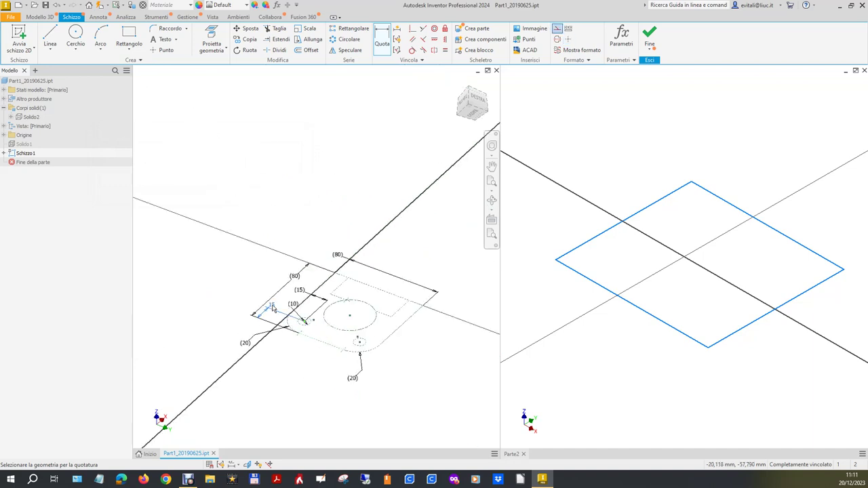
{"action": "left_click", "coordinate": [297, 298]}
{"action": "left_click", "coordinate": [293, 195]}
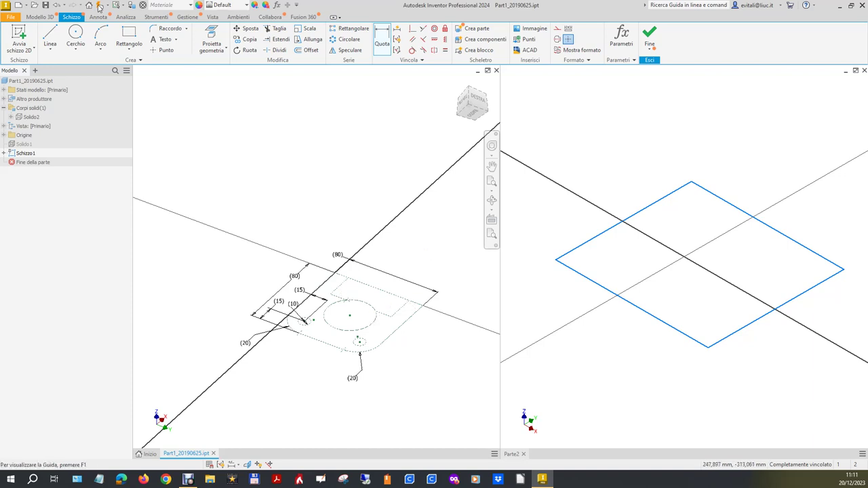
Add a driven 25 reference dimension on the notch edge.
{"action": "left_click", "coordinate": [382, 40]}
{"action": "scroll", "coordinate": [384, 318], "scroll_direction": "down", "scroll_amount": 3}
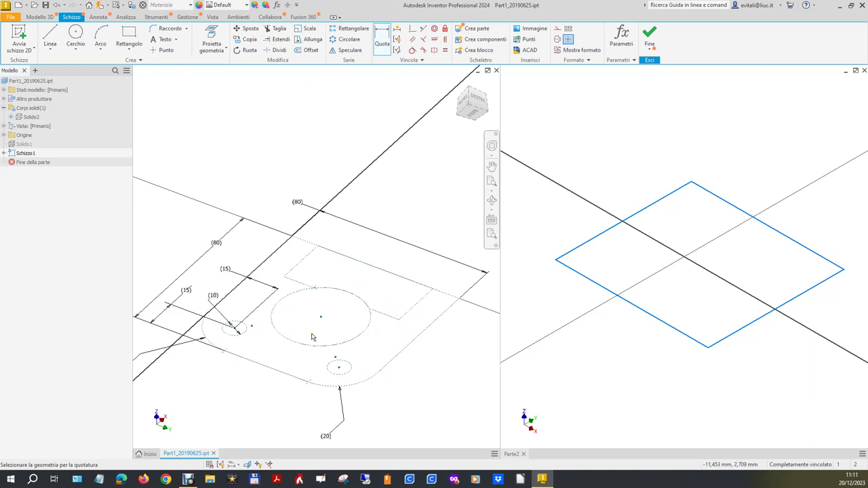
{"action": "left_click", "coordinate": [421, 304]}
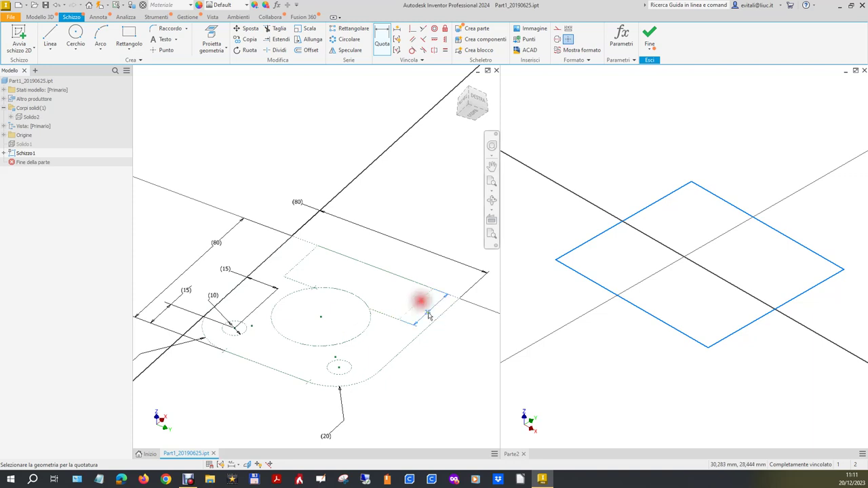
{"action": "left_click", "coordinate": [448, 360]}
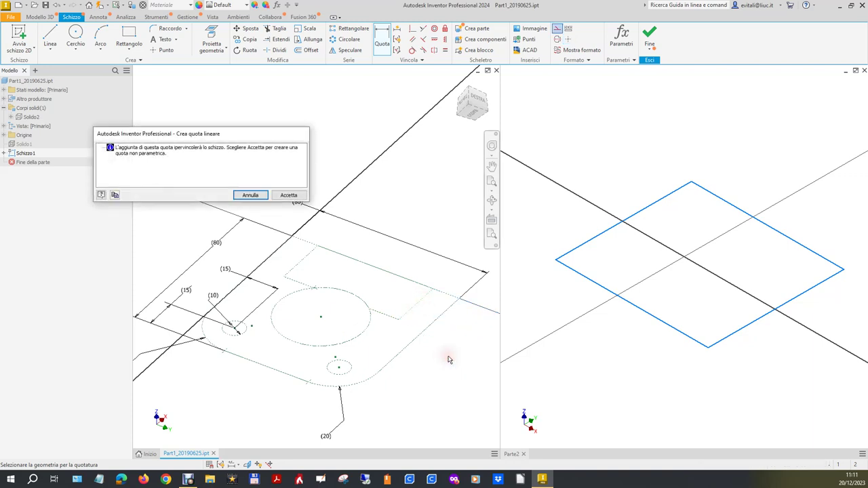
{"action": "left_click", "coordinate": [288, 194]}
Add driven 55 and 12,5 dimensions beside and above the notch.
{"action": "left_click", "coordinate": [380, 46]}
{"action": "left_click", "coordinate": [412, 306]}
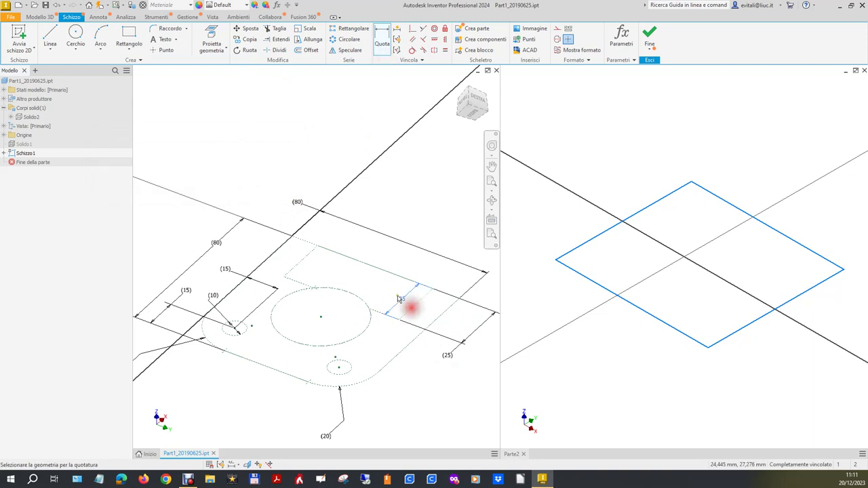
{"action": "left_click", "coordinate": [314, 253]}
{"action": "left_click", "coordinate": [366, 244]}
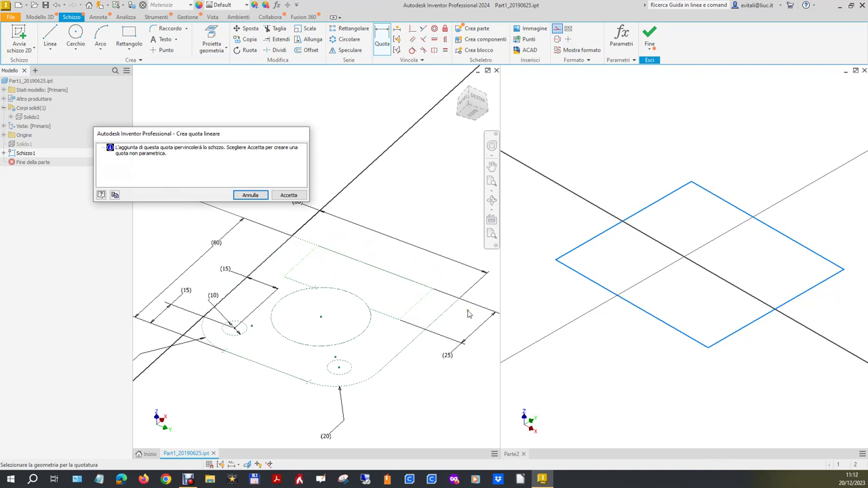
{"action": "left_click", "coordinate": [288, 196]}
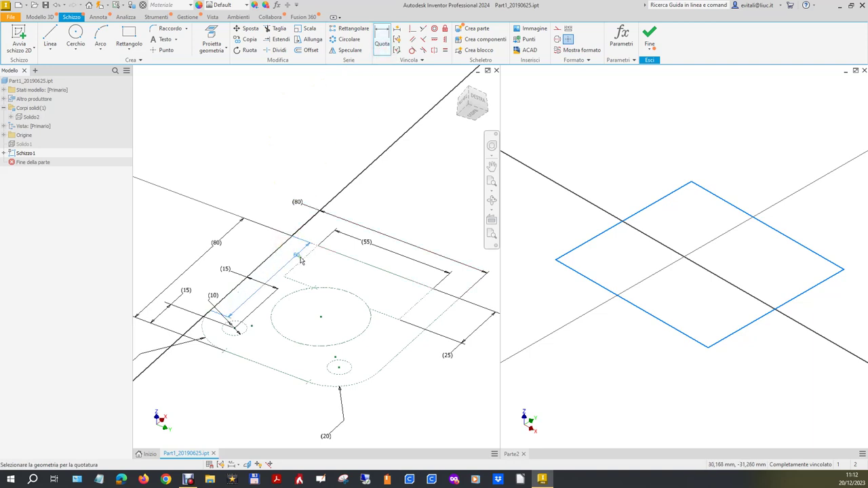
{"action": "left_click", "coordinate": [303, 260]}
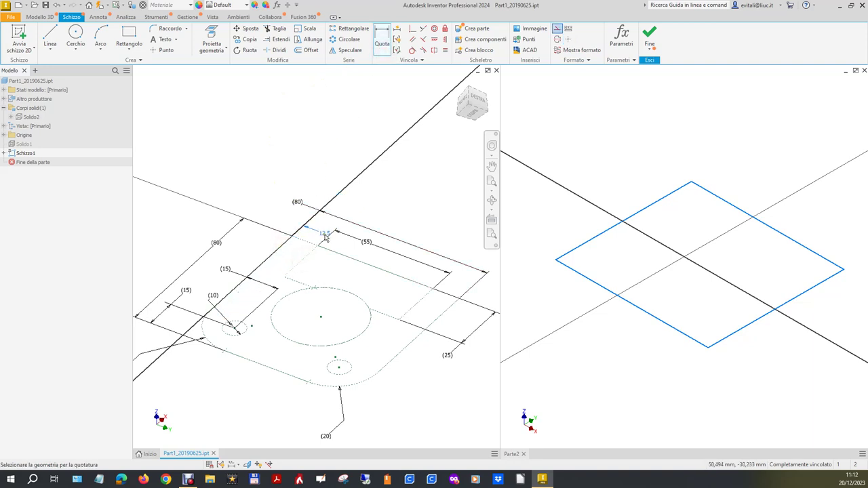
{"action": "left_click", "coordinate": [324, 234]}
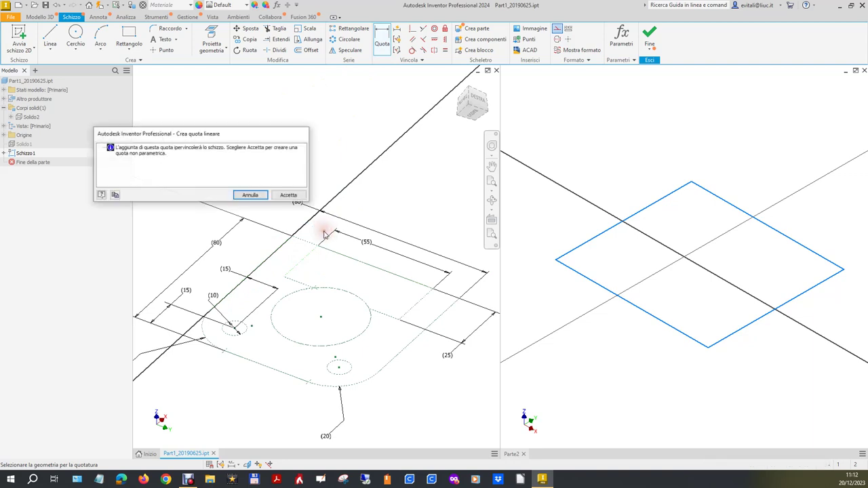
{"action": "left_click", "coordinate": [289, 195]}
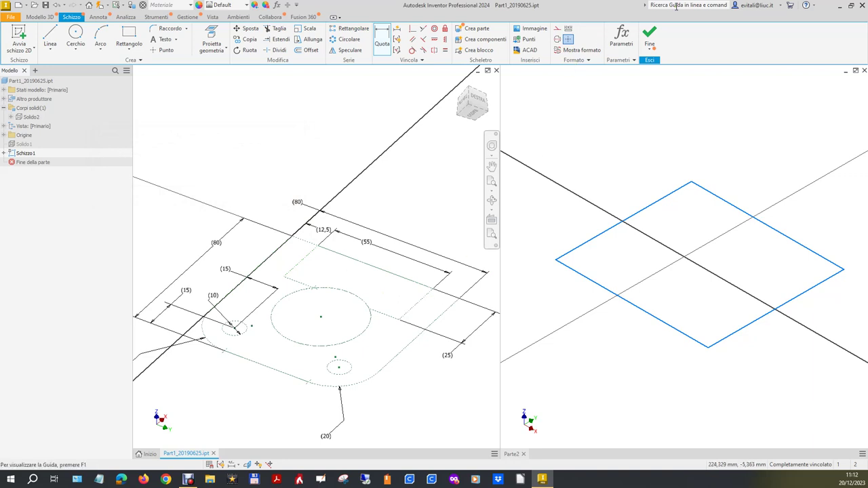
Finish the Part1 sketch, edit the Parte2 sketch and dimension one rectangle side to 80.
{"action": "left_click", "coordinate": [650, 34]}
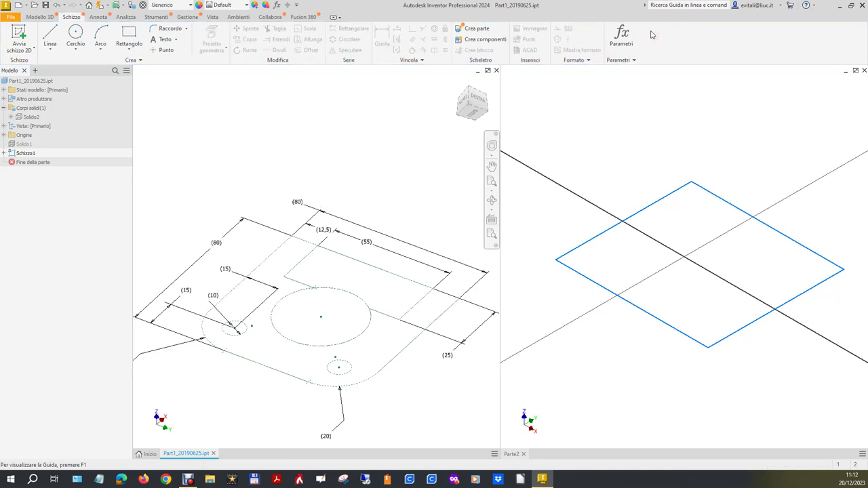
{"action": "left_click", "coordinate": [550, 375]}
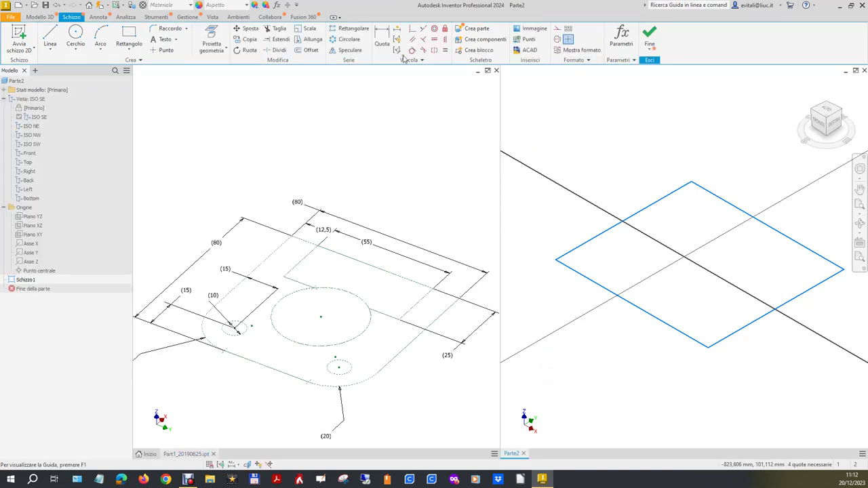
{"action": "left_click", "coordinate": [381, 38]}
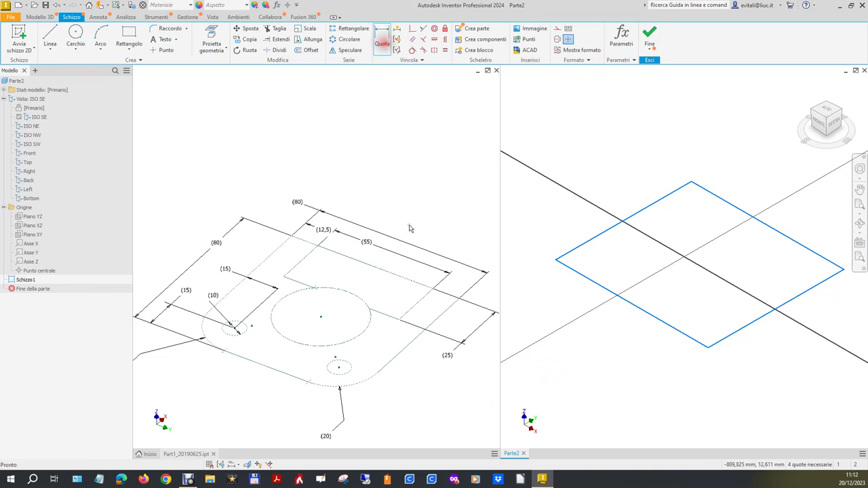
{"action": "left_click", "coordinate": [680, 332]}
{"action": "left_click", "coordinate": [630, 366]}
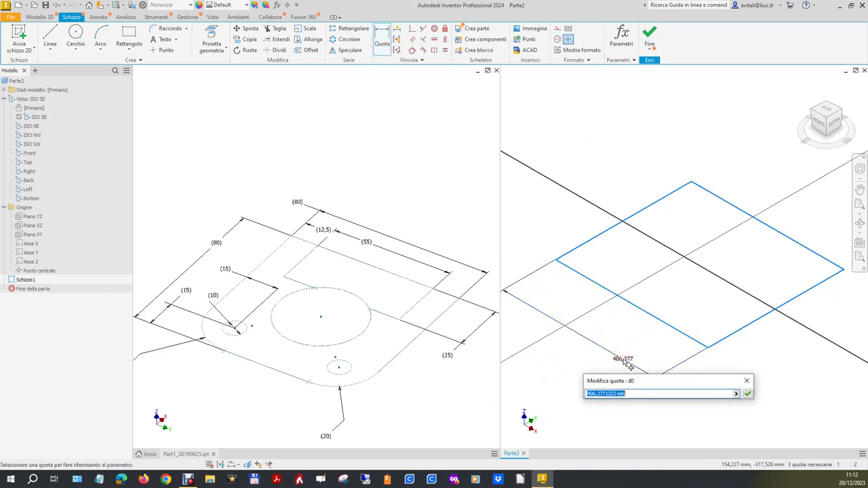
{"action": "type", "text": "80"}
{"action": "key", "text": "Return"}
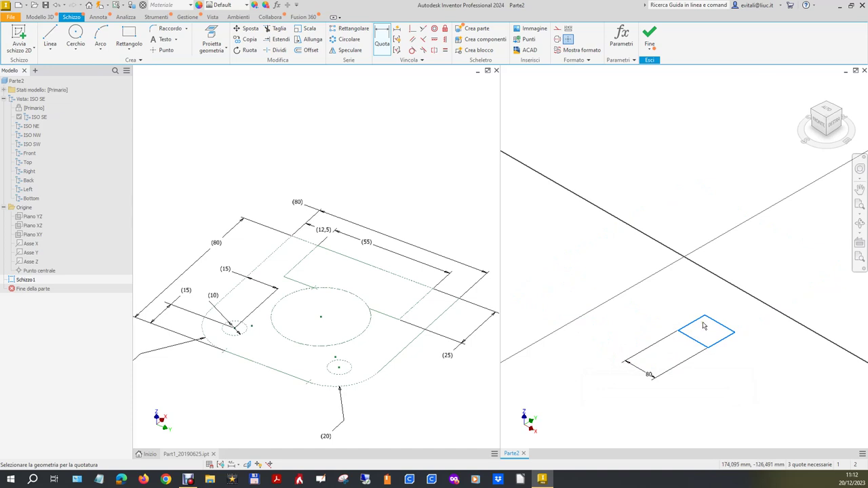
Dimension the rectangle's other side to 80, making it an 80 by 80 square.
{"action": "left_click_drag", "start_coordinate": [695, 325], "coordinate": [646, 283]}
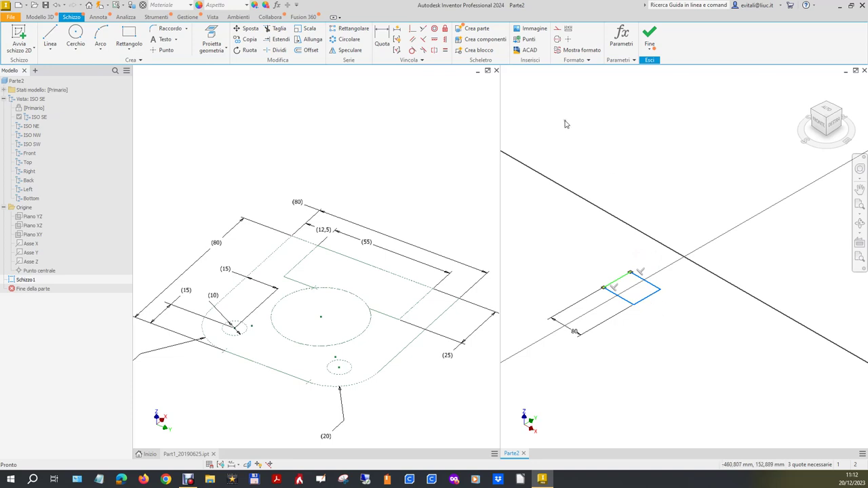
{"action": "left_click", "coordinate": [382, 37]}
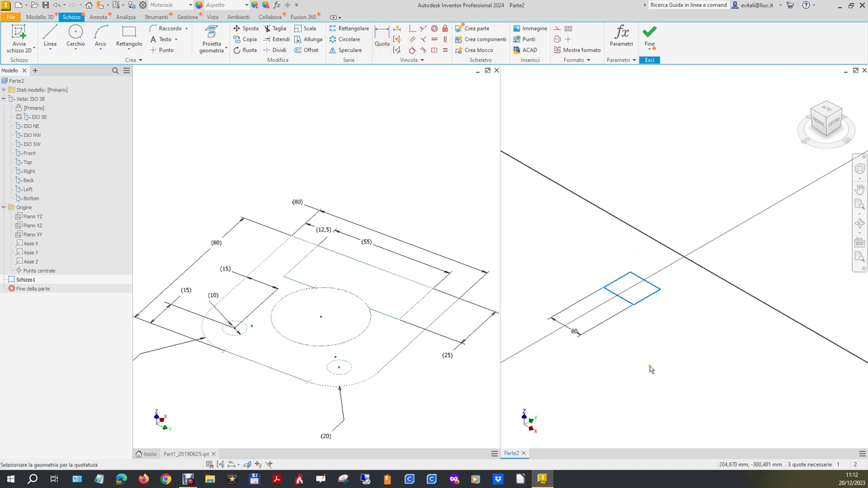
{"action": "left_click", "coordinate": [655, 293]}
{"action": "left_click", "coordinate": [674, 332]}
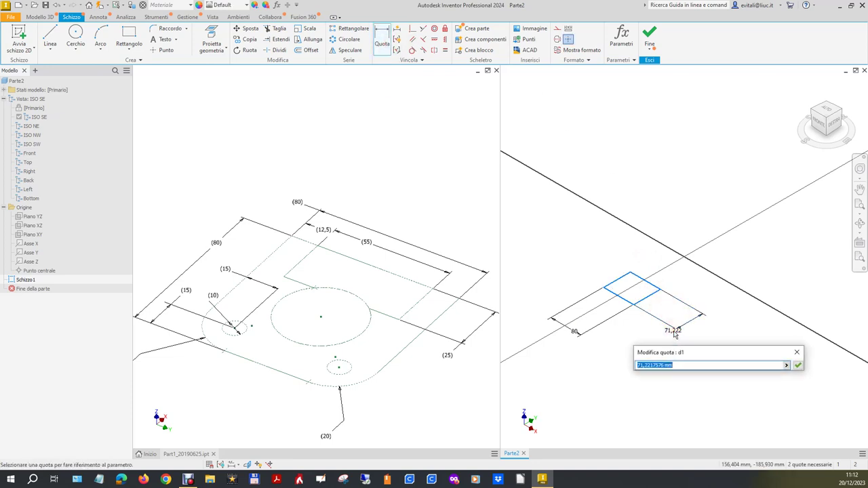
{"action": "type", "text": "80"}
{"action": "key", "text": "Return"}
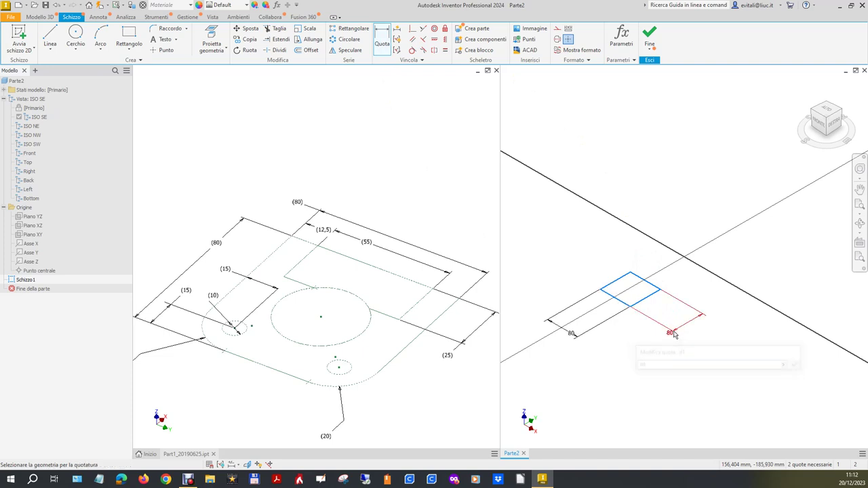
Centre the 80 square on the axes origin and move its dimension labels clear.
{"action": "left_click_drag", "start_coordinate": [647, 286], "coordinate": [648, 282]}
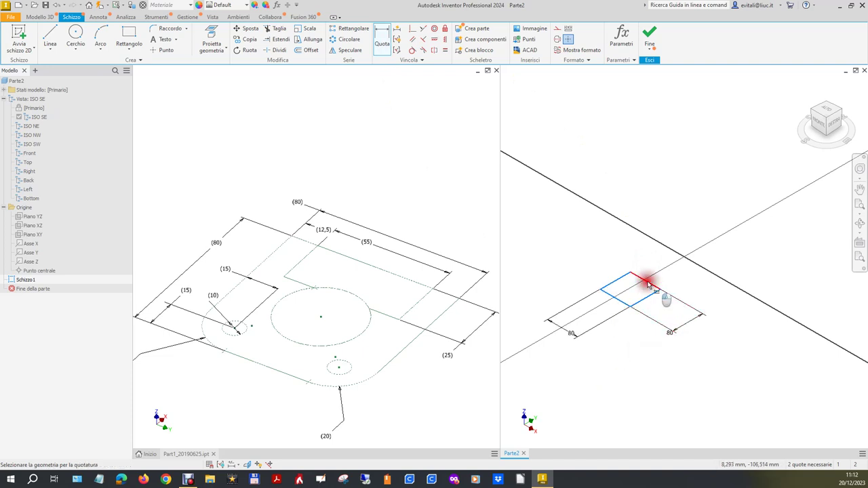
{"action": "key", "text": "Escape"}
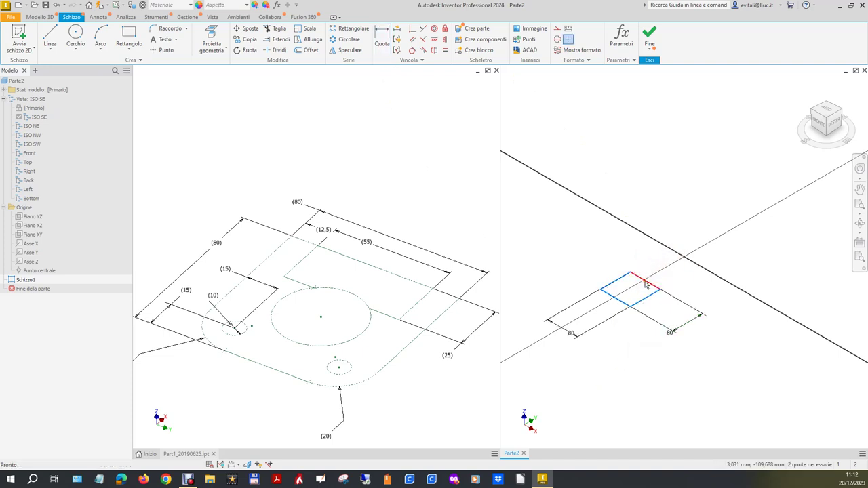
{"action": "left_click_drag", "start_coordinate": [647, 286], "coordinate": [682, 245]}
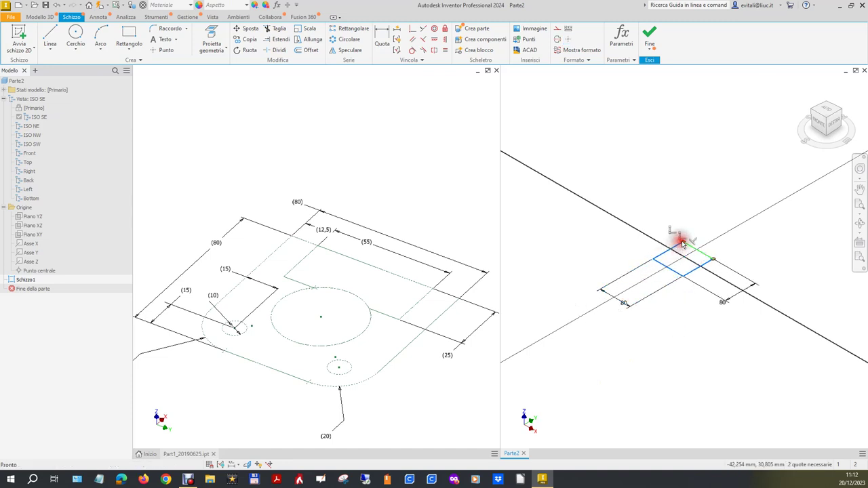
{"action": "scroll", "coordinate": [680, 258], "scroll_direction": "up", "scroll_amount": 3}
{"action": "scroll", "coordinate": [681, 261], "scroll_direction": "down", "scroll_amount": 2}
{"action": "left_click", "coordinate": [574, 362]}
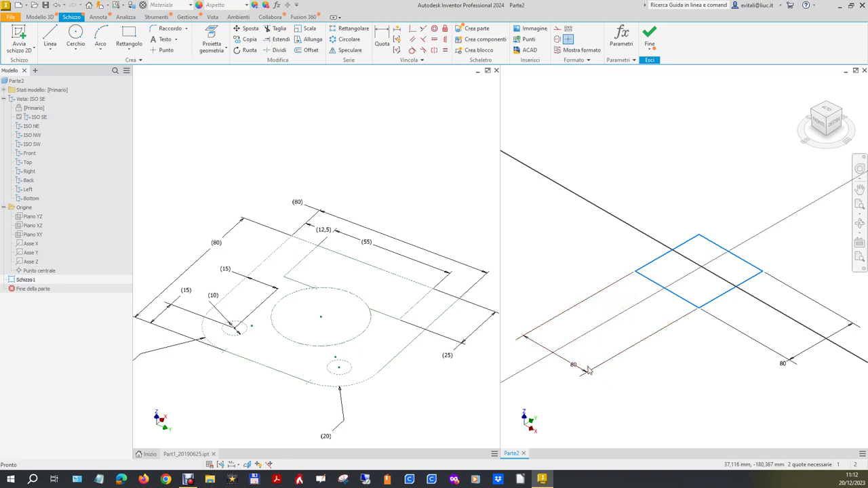
{"action": "left_click_drag", "start_coordinate": [575, 368], "coordinate": [622, 292]}
{"action": "left_click", "coordinate": [574, 366]}
{"action": "left_click_drag", "start_coordinate": [574, 366], "coordinate": [648, 296]}
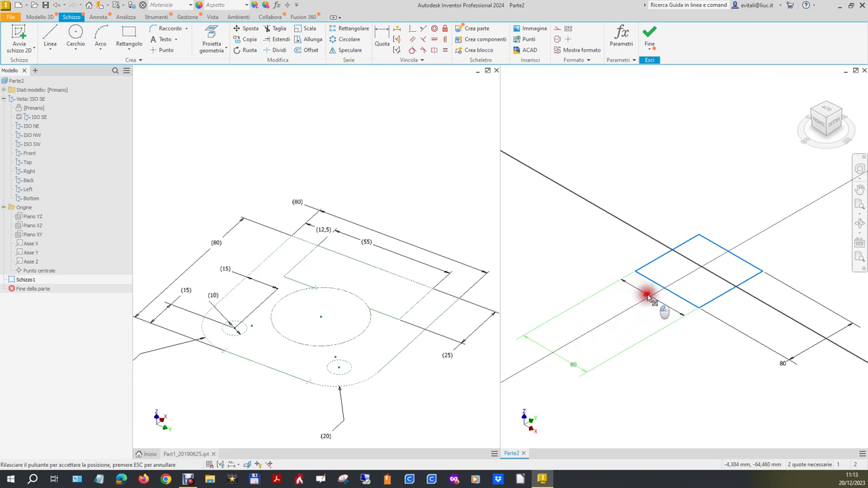
{"action": "left_click", "coordinate": [649, 296]}
{"action": "mouse_move", "coordinate": [793, 368]}
{"action": "left_mouse_down"}
{"action": "mouse_move", "coordinate": [773, 312]}
{"action": "mouse_move", "coordinate": [757, 301]}
{"action": "left_mouse_up"}
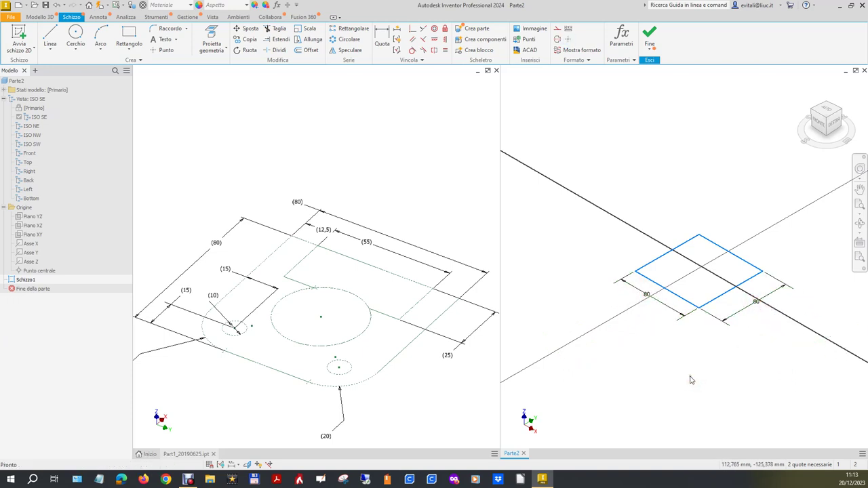
{"action": "mouse_move", "coordinate": [826, 119]}
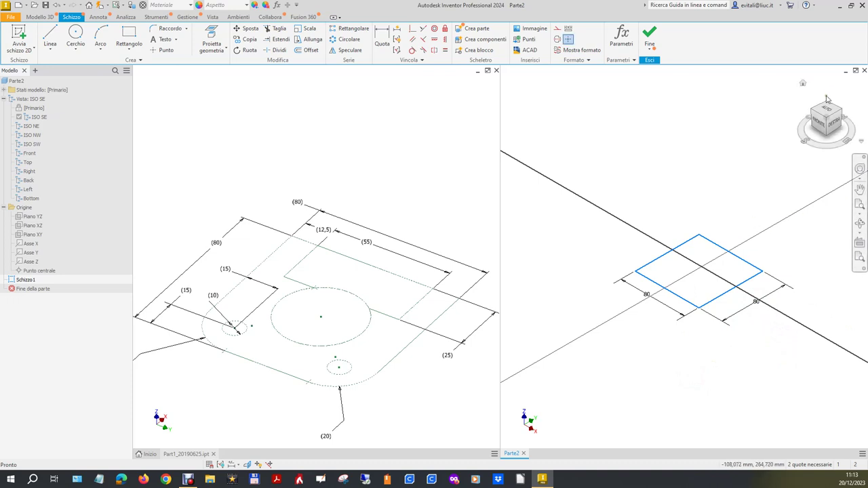
Fit the Parte2 view, save it as the home view, and return to Part1.
{"action": "left_click", "coordinate": [803, 85]}
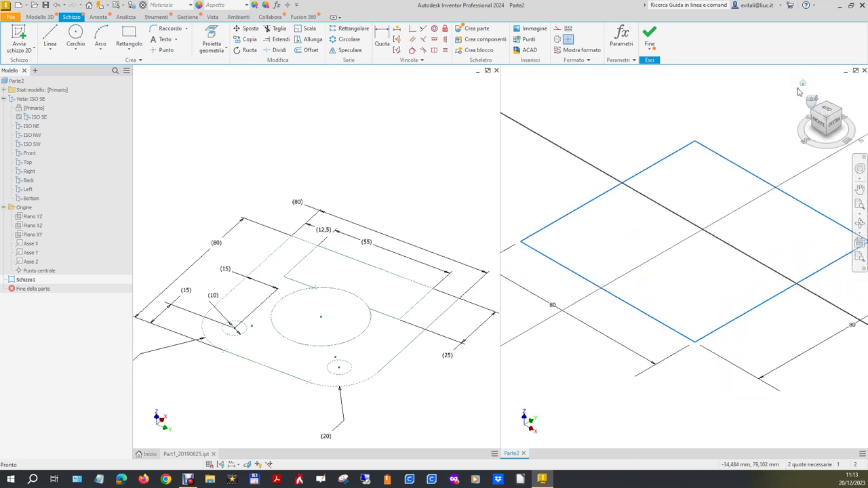
{"action": "right_click", "coordinate": [824, 126]}
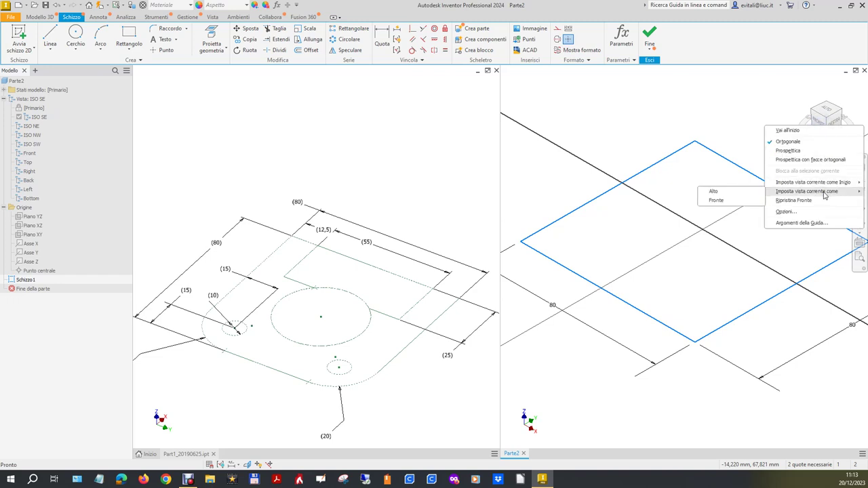
{"action": "mouse_move", "coordinate": [812, 182]}
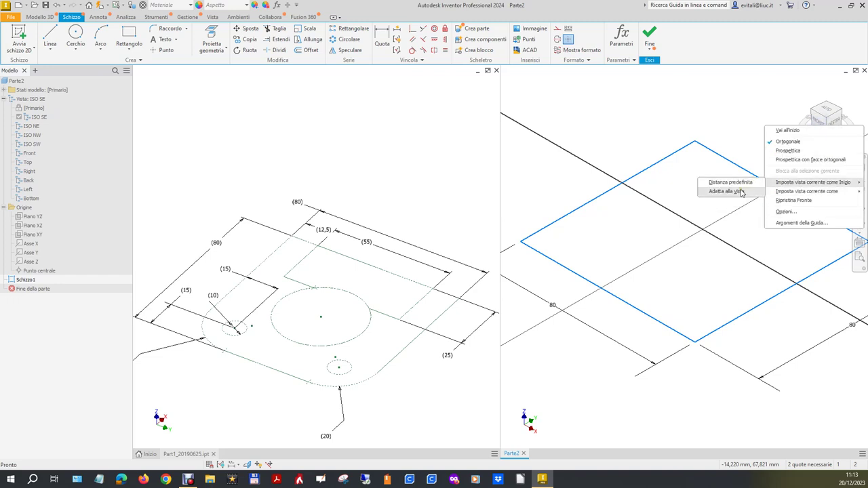
{"action": "left_click", "coordinate": [739, 191]}
{"action": "left_click", "coordinate": [801, 84]}
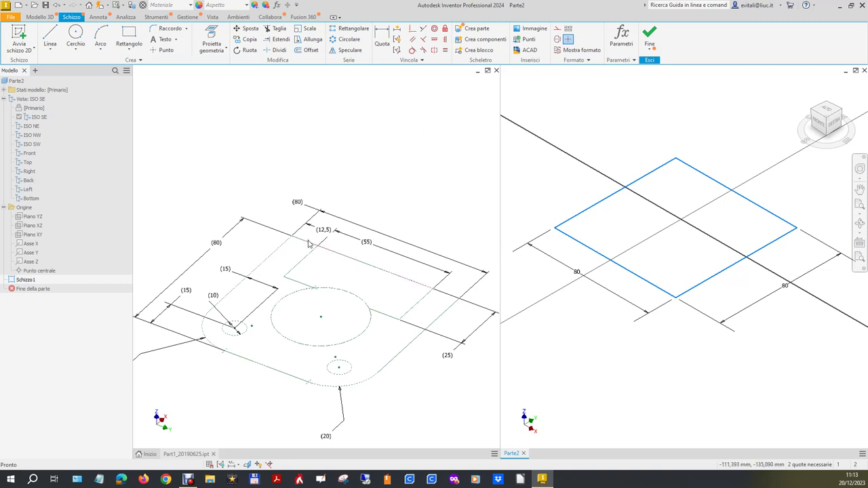
{"action": "left_click", "coordinate": [412, 155]}
{"action": "left_click", "coordinate": [380, 35]}
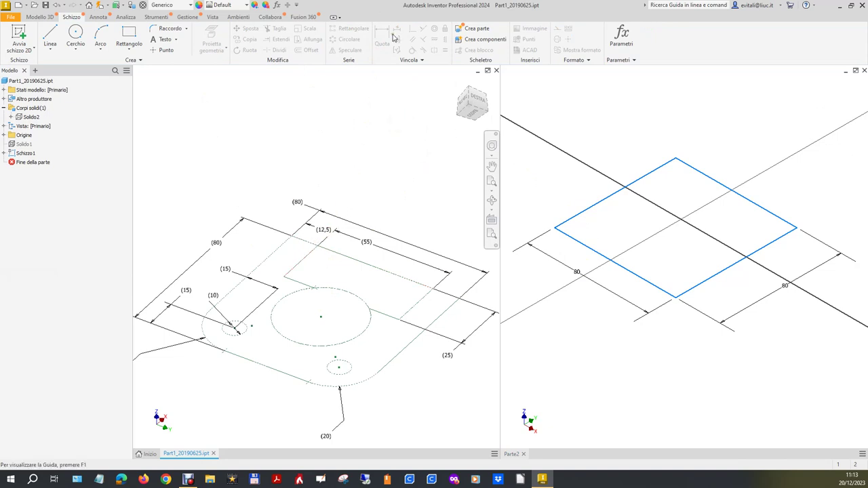
Reopen Schizzo1, add a driven 25 dimension by the notch, then activate Parte2.
{"action": "left_click", "coordinate": [314, 256]}
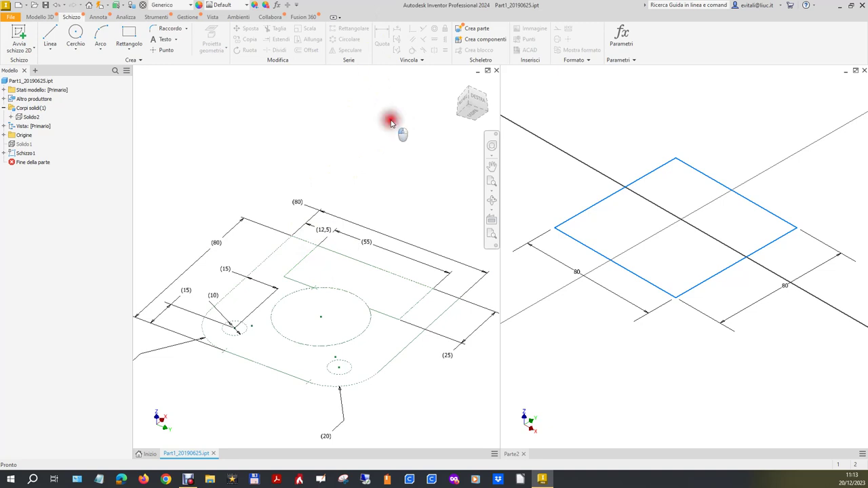
{"action": "left_click", "coordinate": [357, 124]}
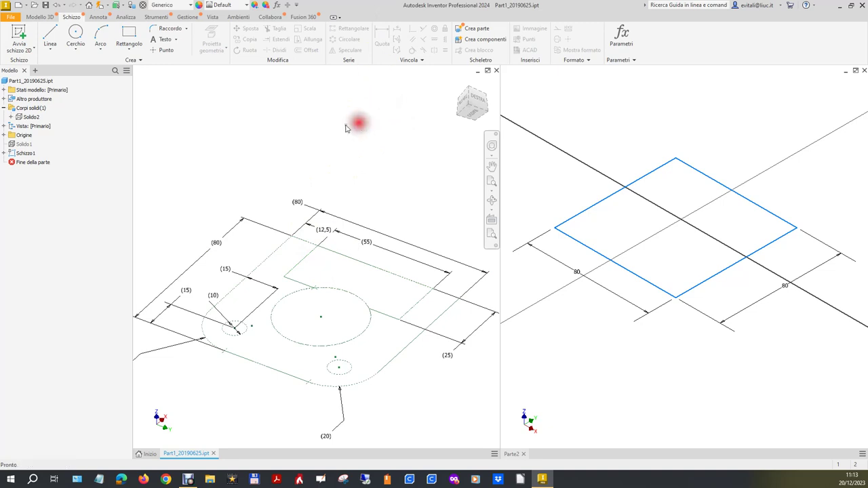
{"action": "left_click", "coordinate": [25, 154]}
{"action": "double_click", "coordinate": [24, 154]}
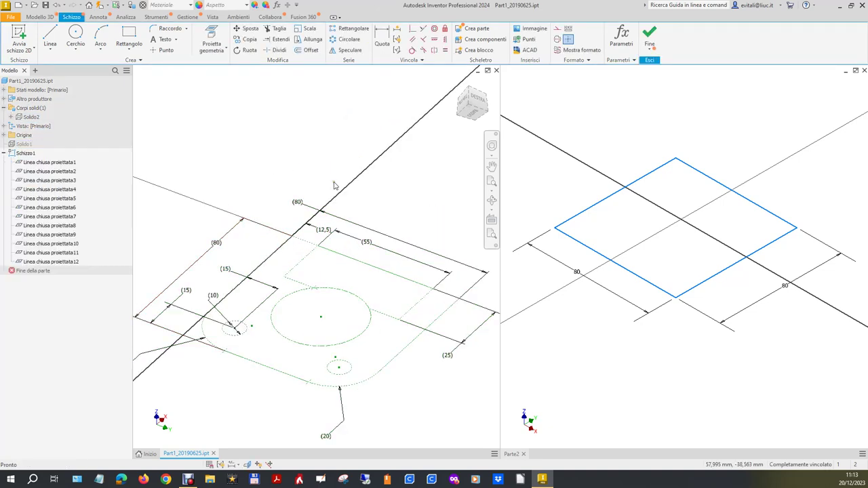
{"action": "left_click", "coordinate": [303, 249]}
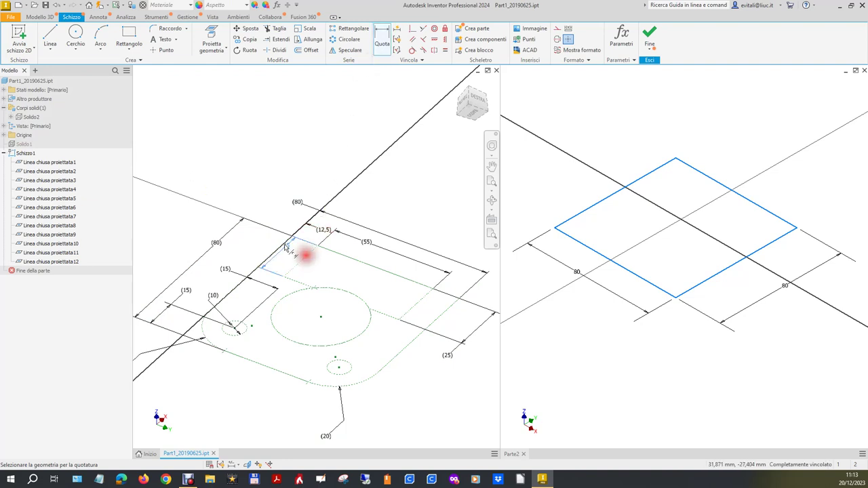
{"action": "left_click", "coordinate": [267, 244]}
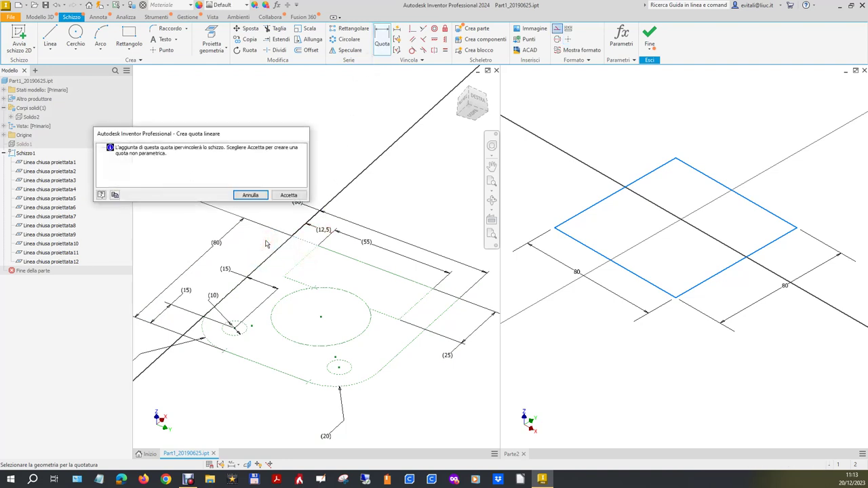
{"action": "left_click", "coordinate": [286, 195]}
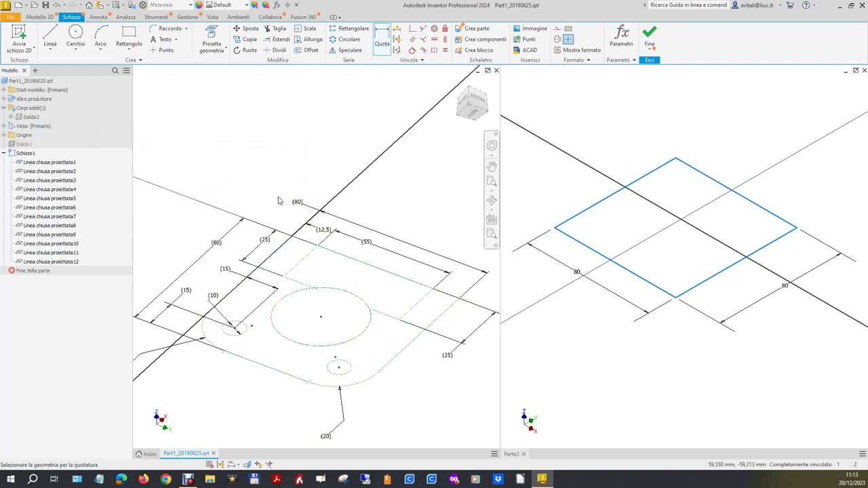
{"action": "key", "text": "alt"}
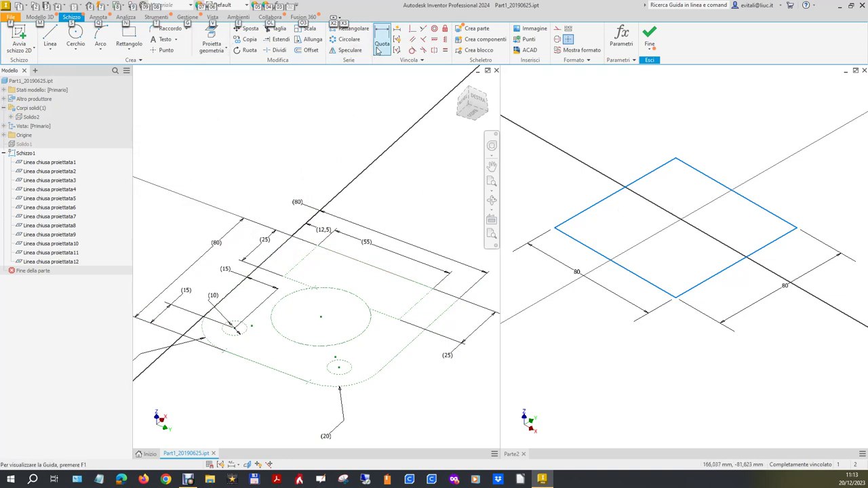
{"action": "left_click", "coordinate": [774, 133]}
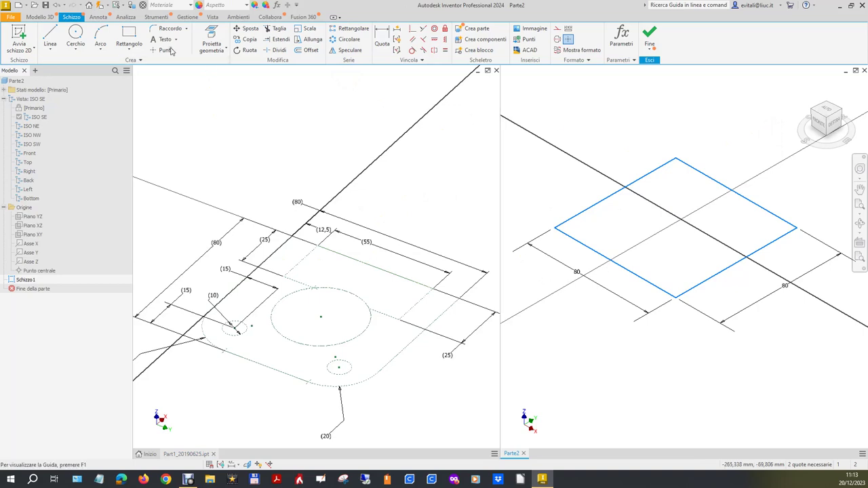
Draw a rectangle inside the 80 square and delete its right edge.
{"action": "left_click", "coordinate": [126, 33]}
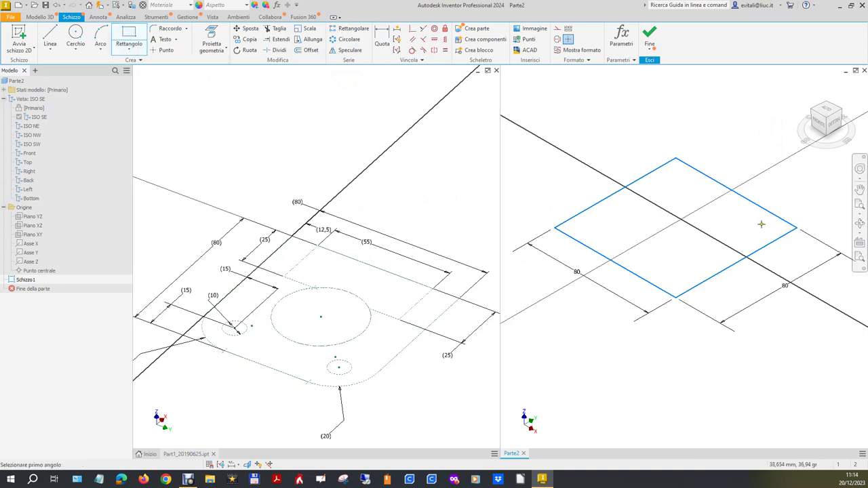
{"action": "left_click", "coordinate": [691, 180]}
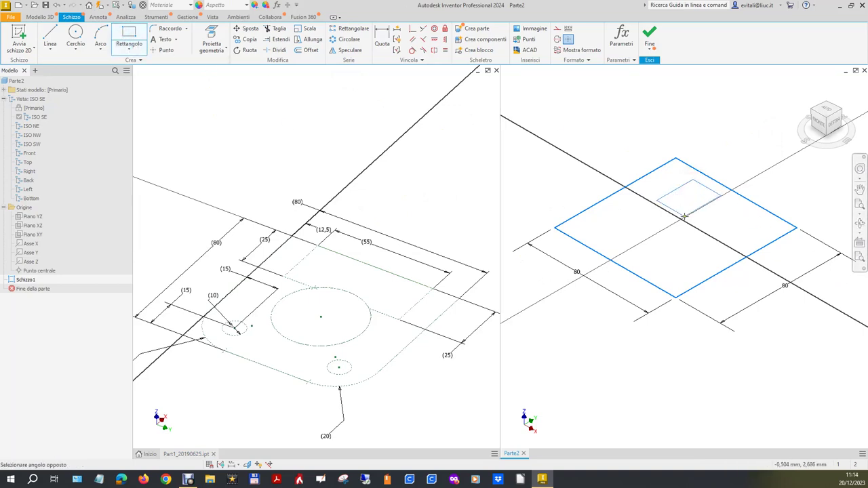
{"action": "left_click", "coordinate": [719, 243]}
{"action": "right_click", "coordinate": [721, 243]}
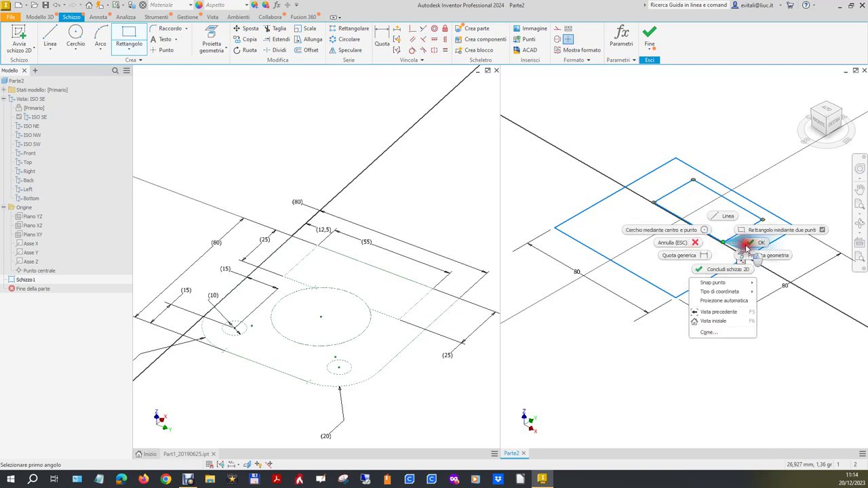
{"action": "left_click", "coordinate": [735, 223]}
{"action": "left_click", "coordinate": [737, 205]}
{"action": "key", "text": "Delete"}
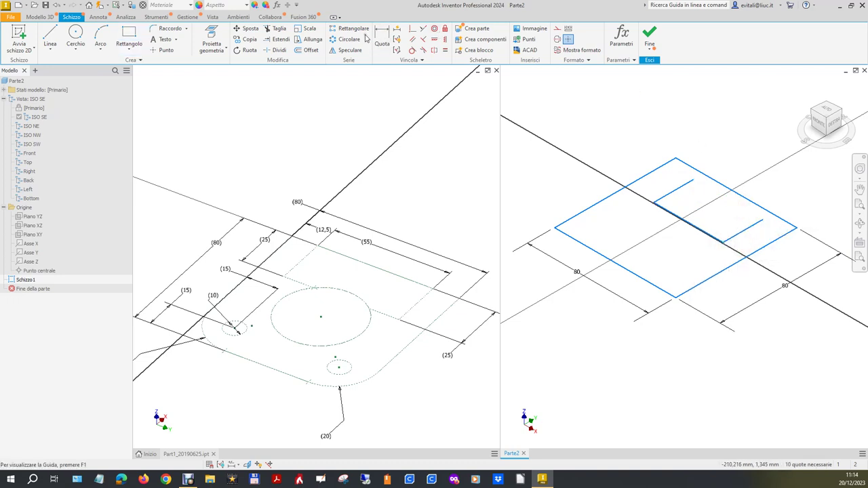
Extend both slot lines to the square and trim the square edge between them.
{"action": "left_click", "coordinate": [278, 38]}
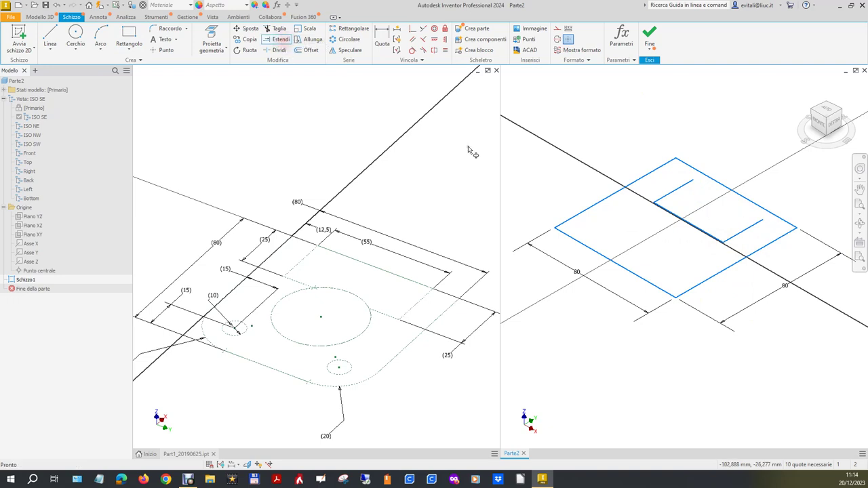
{"action": "left_click", "coordinate": [680, 190]}
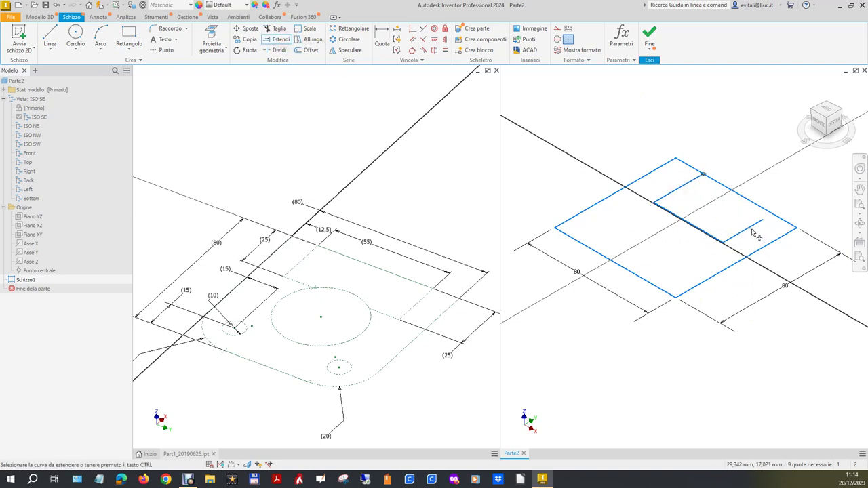
{"action": "left_click", "coordinate": [746, 229]}
{"action": "right_click", "coordinate": [731, 149]}
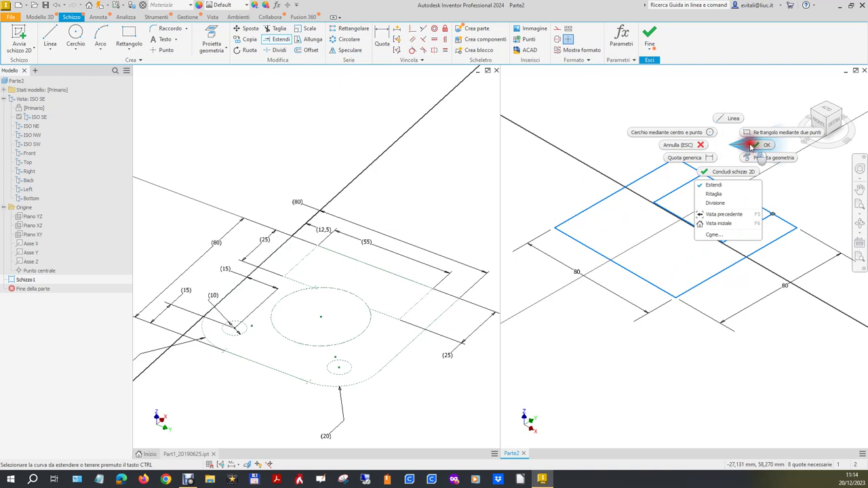
{"action": "left_click", "coordinate": [746, 140]}
{"action": "left_click", "coordinate": [276, 29]}
{"action": "left_click", "coordinate": [744, 198]}
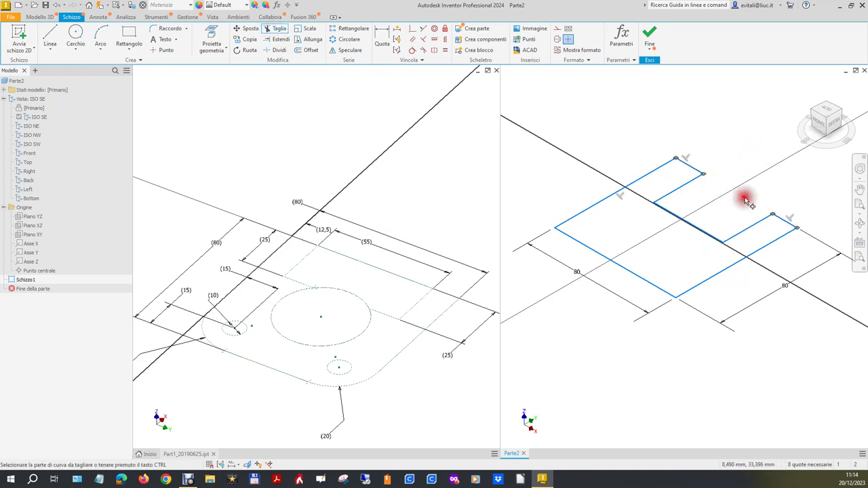
Make the slot edges perpendicular to the square's sides, cancelling the over-constraining one.
{"action": "left_click", "coordinate": [423, 39]}
{"action": "left_click", "coordinate": [681, 188]}
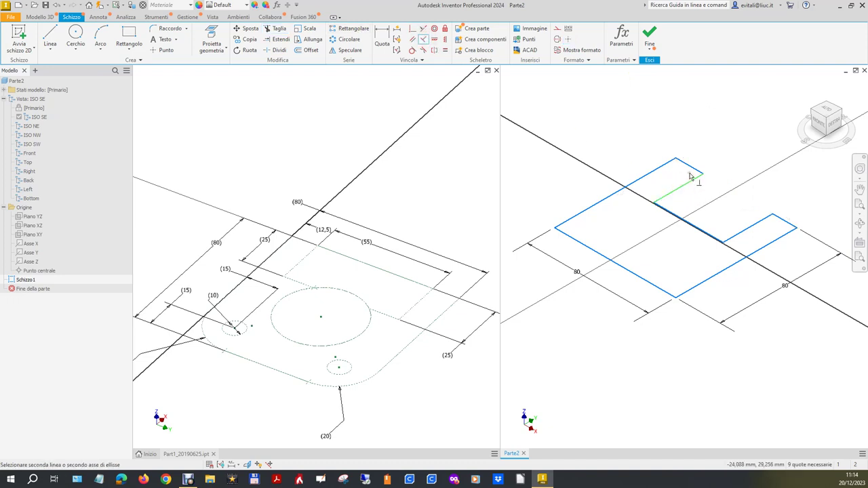
{"action": "left_click", "coordinate": [692, 170]}
{"action": "left_click", "coordinate": [669, 213]}
{"action": "left_click", "coordinate": [664, 195]}
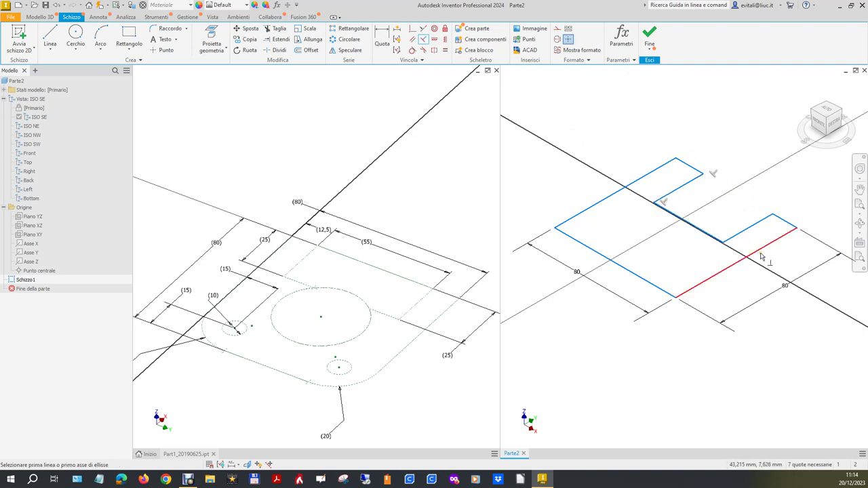
{"action": "left_click", "coordinate": [737, 236]}
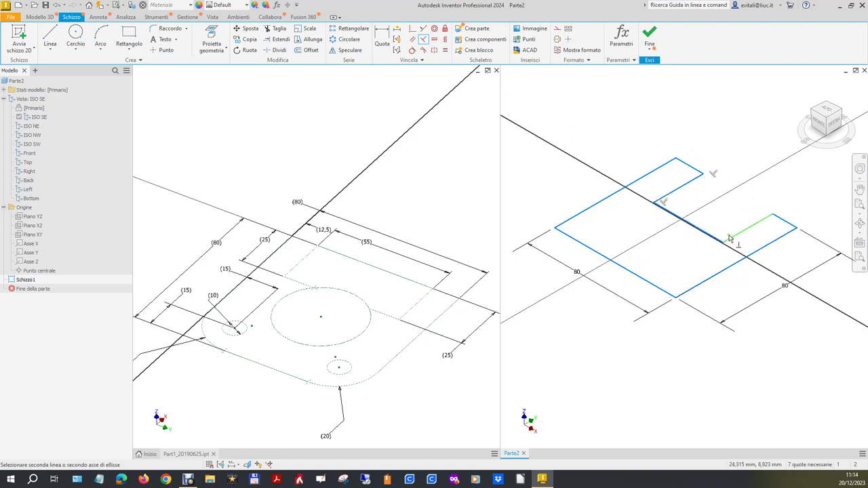
{"action": "left_click", "coordinate": [780, 221]}
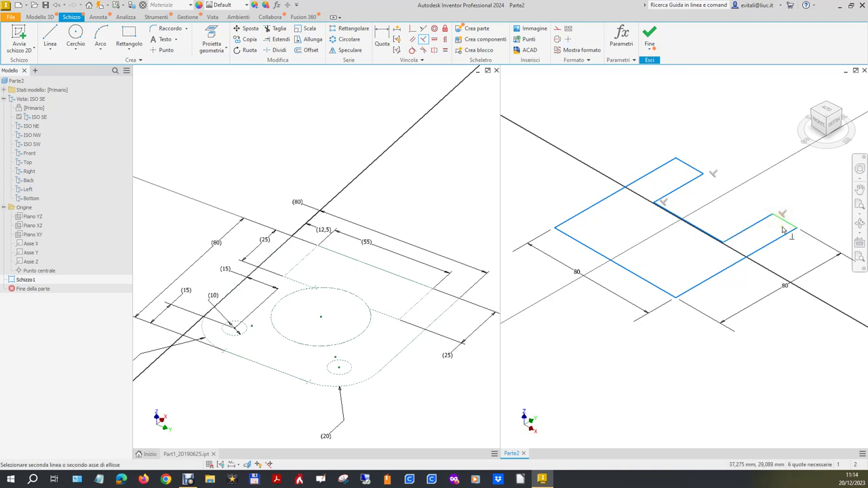
{"action": "left_click", "coordinate": [784, 237]}
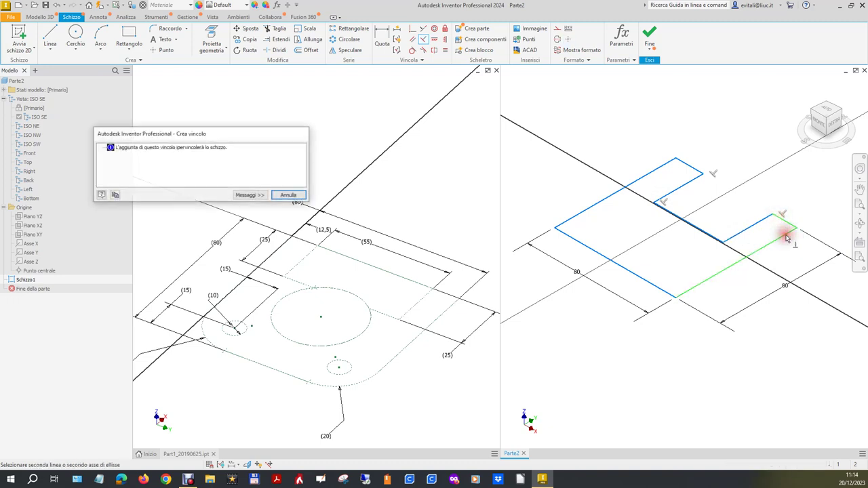
{"action": "left_click", "coordinate": [288, 196]}
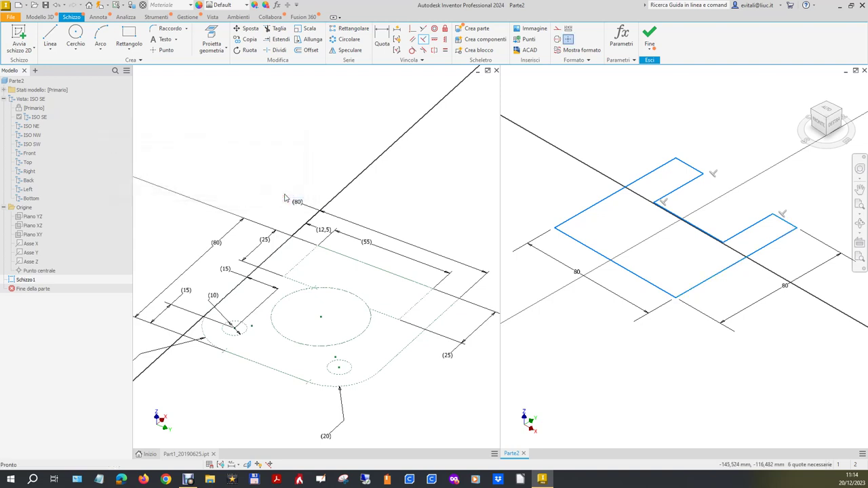
{"action": "left_click", "coordinate": [381, 40]}
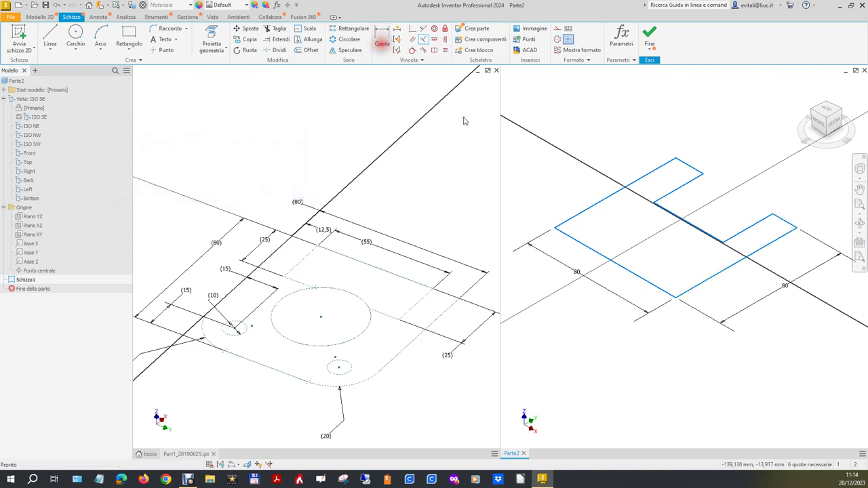
Dimension the slot edge to 55 and the short slot edge to 12,5.
{"action": "left_click", "coordinate": [715, 239]}
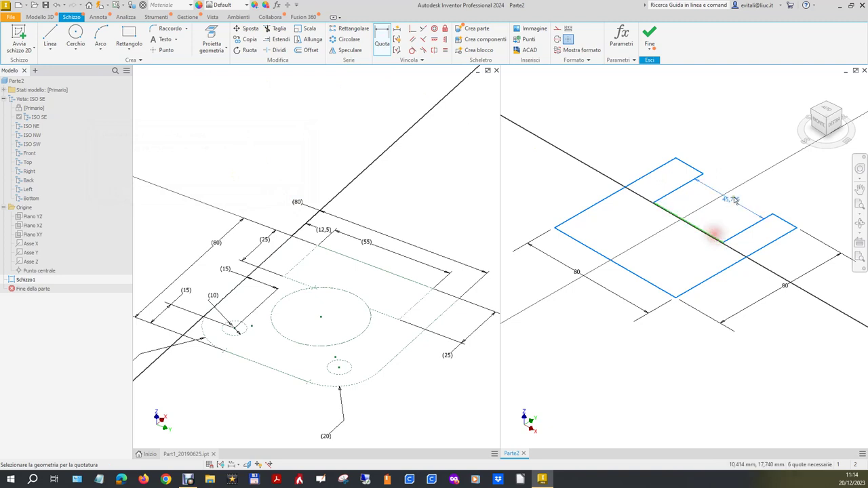
{"action": "left_click", "coordinate": [763, 177]}
{"action": "type", "text": "55"}
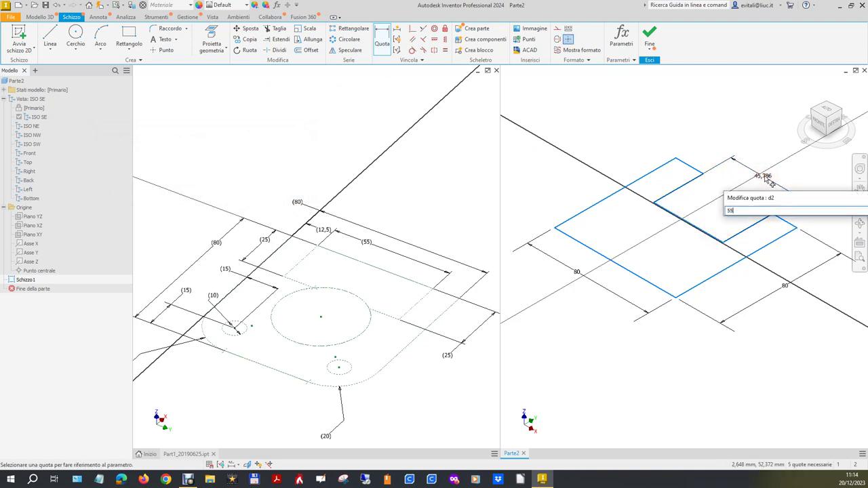
{"action": "key", "text": "Return"}
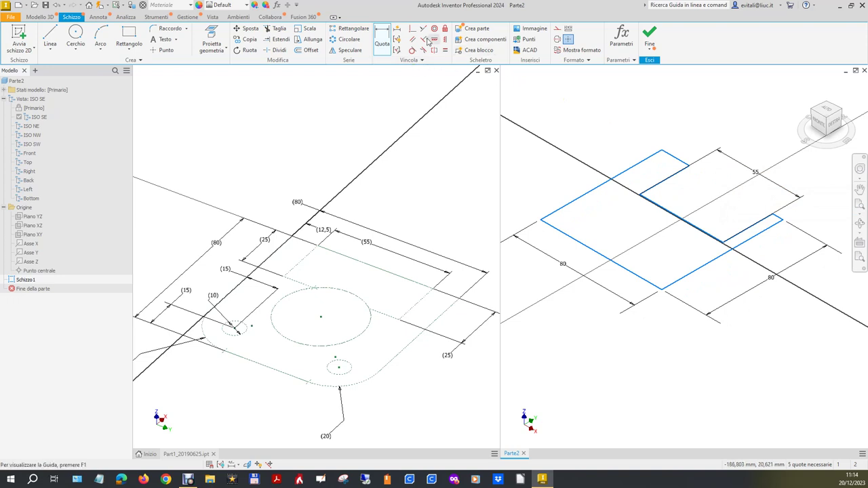
{"action": "left_click", "coordinate": [681, 162]}
{"action": "left_click", "coordinate": [676, 125]}
{"action": "type", "text": "12.5"}
{"action": "key", "text": "Return"}
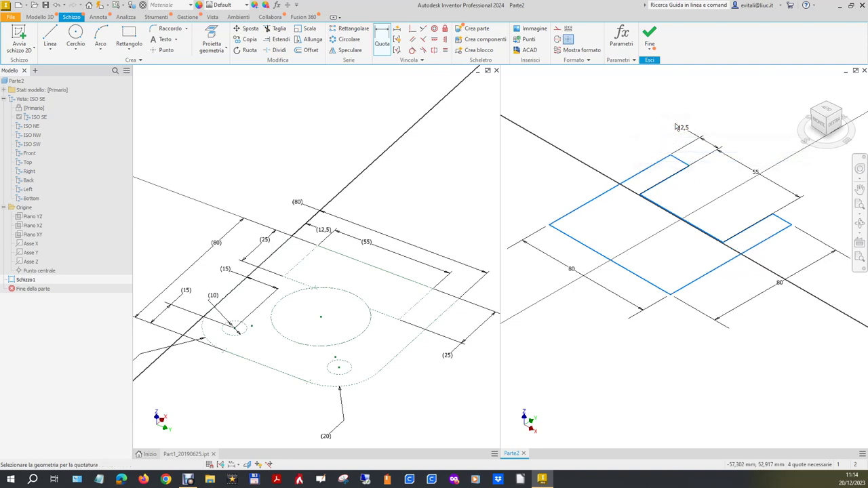
Try an equal constraint on the two short edges and cancel it as over-constraining.
{"action": "left_click", "coordinate": [445, 50]}
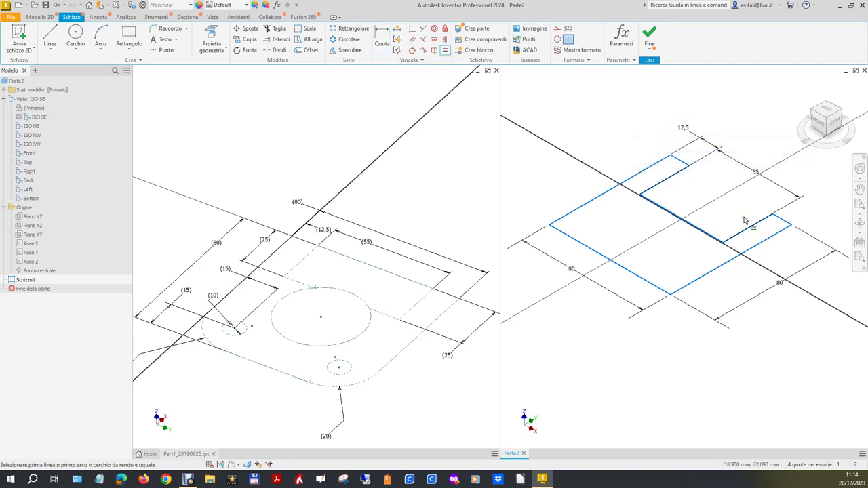
{"action": "left_click", "coordinate": [780, 222]}
{"action": "left_click", "coordinate": [683, 164]}
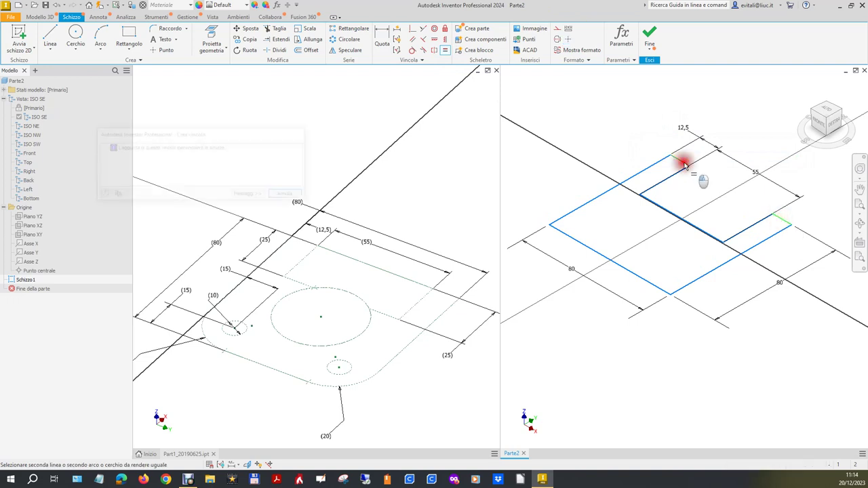
{"action": "left_click", "coordinate": [284, 195]}
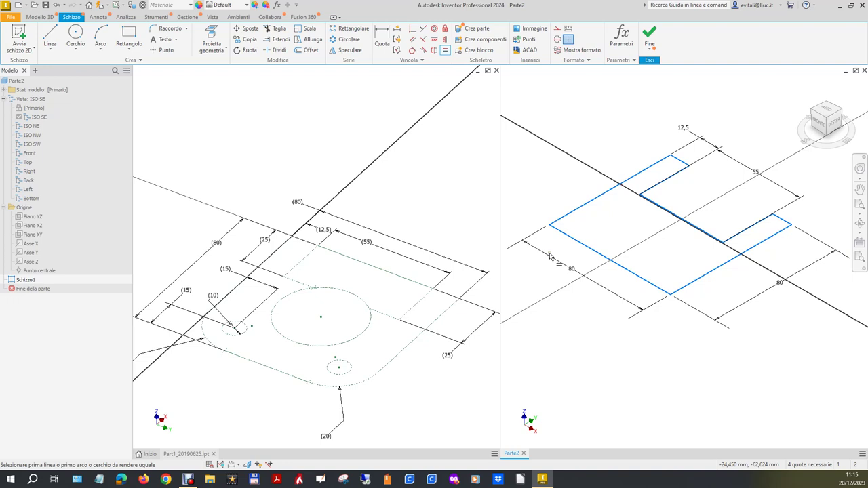
{"action": "left_click", "coordinate": [383, 37]}
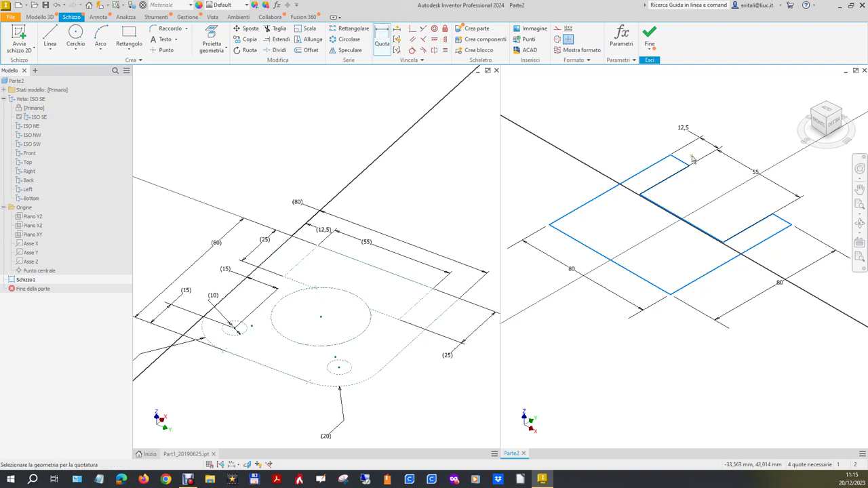
Add a 25 dimension to the upper-left slot edge and review the constraint markers.
{"action": "left_click", "coordinate": [680, 173]}
{"action": "left_click", "coordinate": [621, 142]}
{"action": "type", "text": "25"}
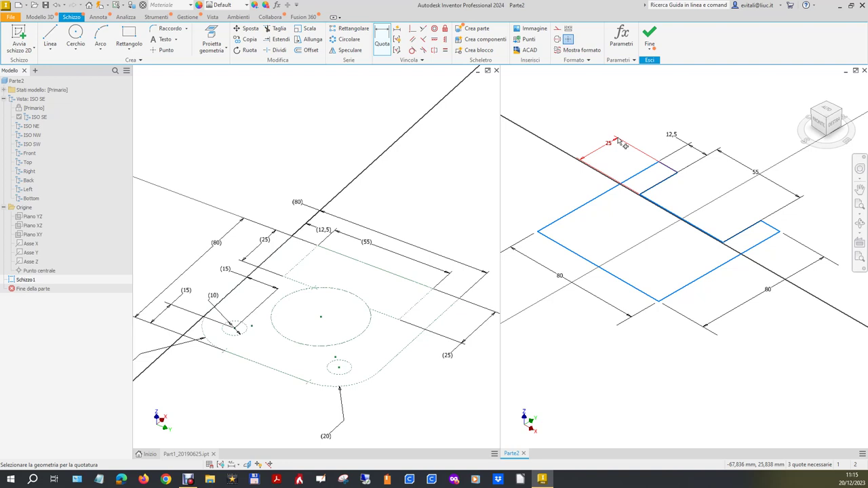
{"action": "left_click", "coordinate": [618, 141]}
{"action": "key", "text": "Escape"}
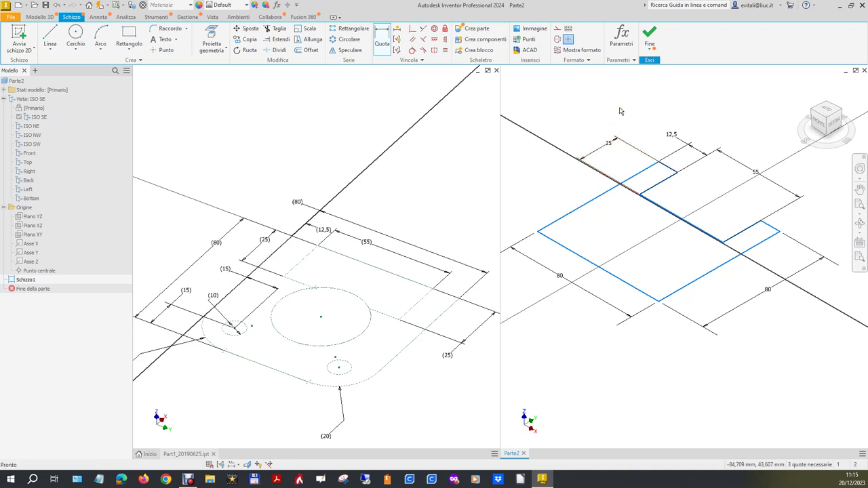
{"action": "left_click", "coordinate": [260, 466]}
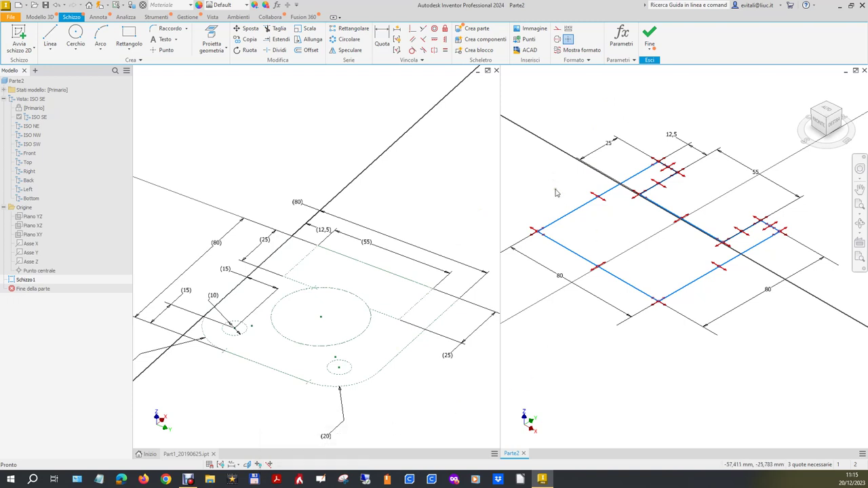
{"action": "left_click", "coordinate": [588, 124]}
{"action": "left_click", "coordinate": [252, 464]}
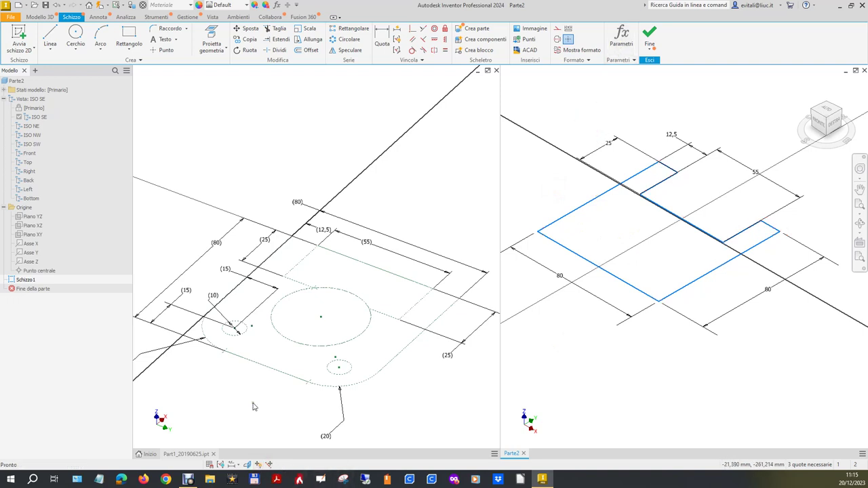
Align the upper-left edge midpoint with the centre and put an edge midpoint on the axis.
{"action": "left_click", "coordinate": [445, 50]}
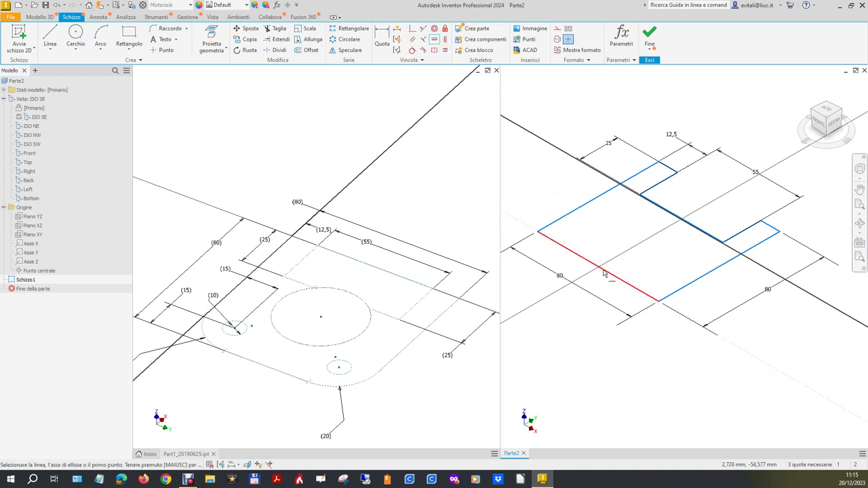
{"action": "left_click", "coordinate": [598, 196]}
{"action": "left_click", "coordinate": [39, 270]}
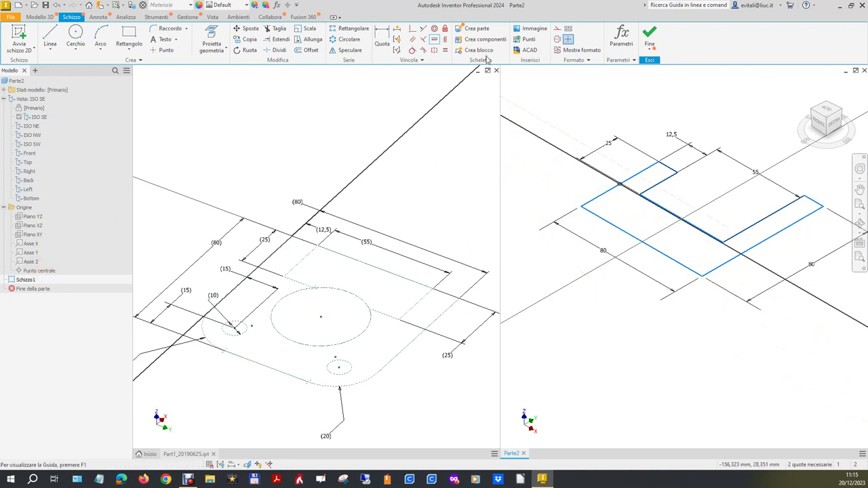
{"action": "left_click", "coordinate": [445, 39]}
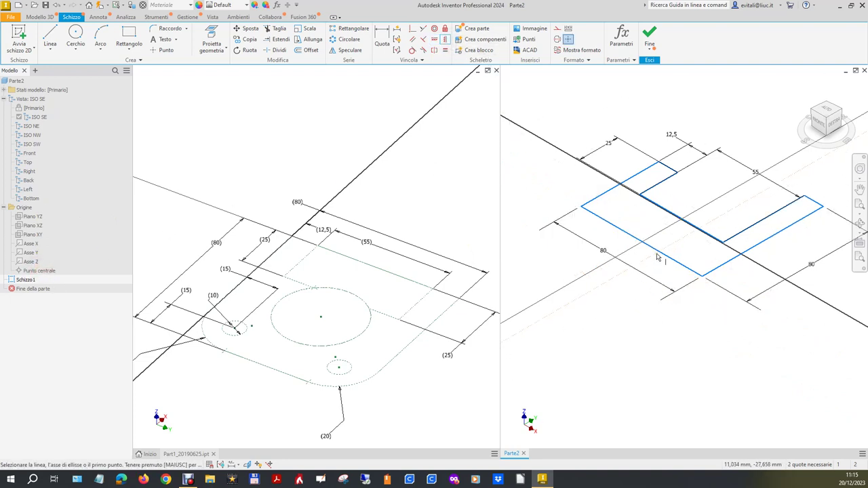
{"action": "left_click", "coordinate": [642, 242]}
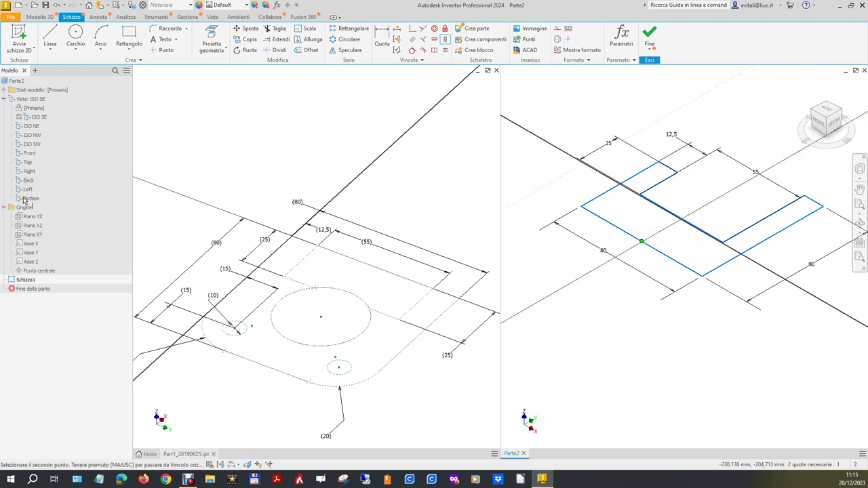
{"action": "left_click", "coordinate": [29, 271]}
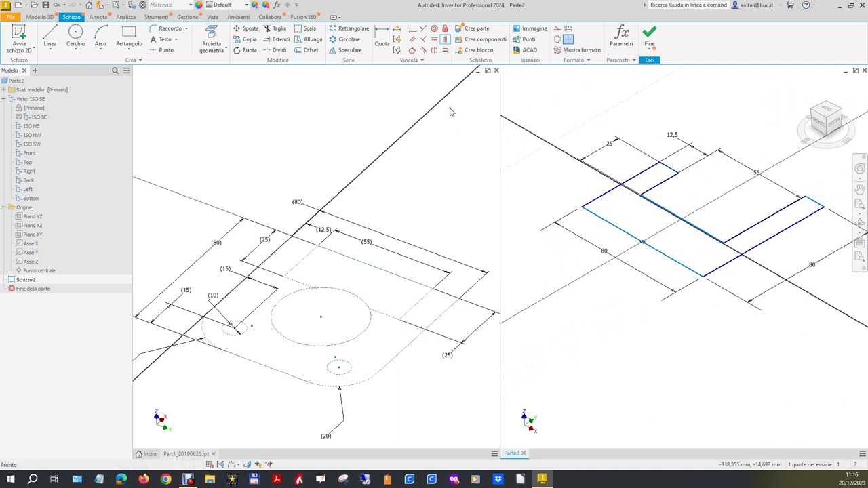
Make the paired edges equal and finish the fully constrained Parte2 sketch.
{"action": "left_click", "coordinate": [444, 50]}
{"action": "left_click", "coordinate": [628, 182]}
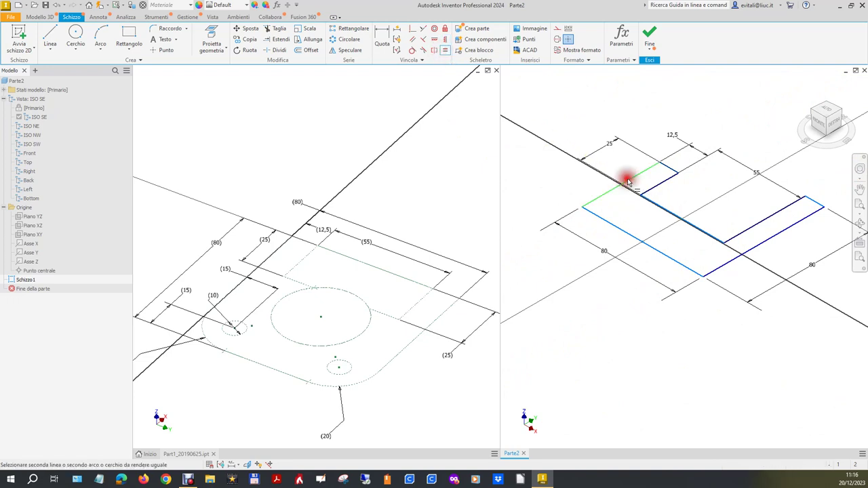
{"action": "left_click", "coordinate": [784, 232]}
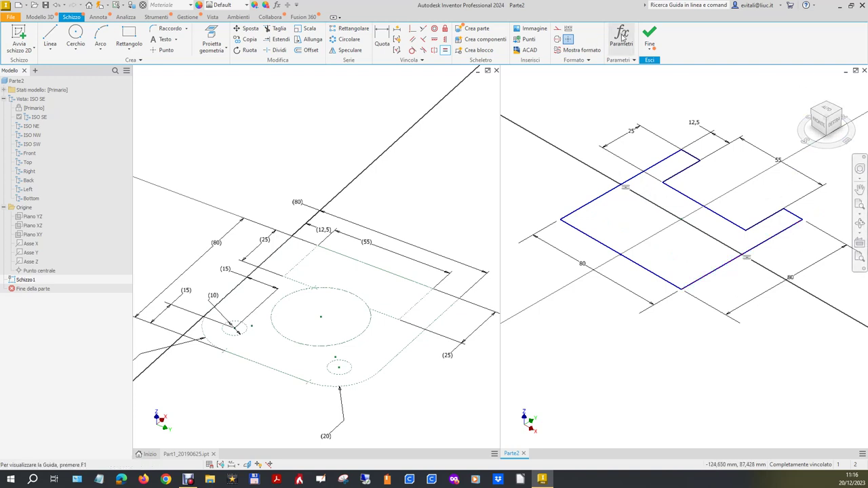
{"action": "left_click", "coordinate": [648, 37]}
Show Solido2 shaded in isometric view and measure its 40 mm vertical edge.
{"action": "left_click", "coordinate": [380, 216]}
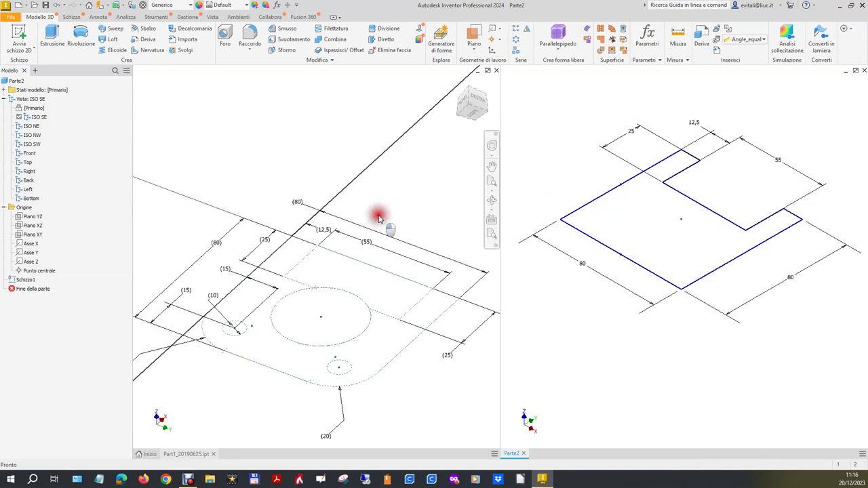
{"action": "right_click", "coordinate": [30, 116]}
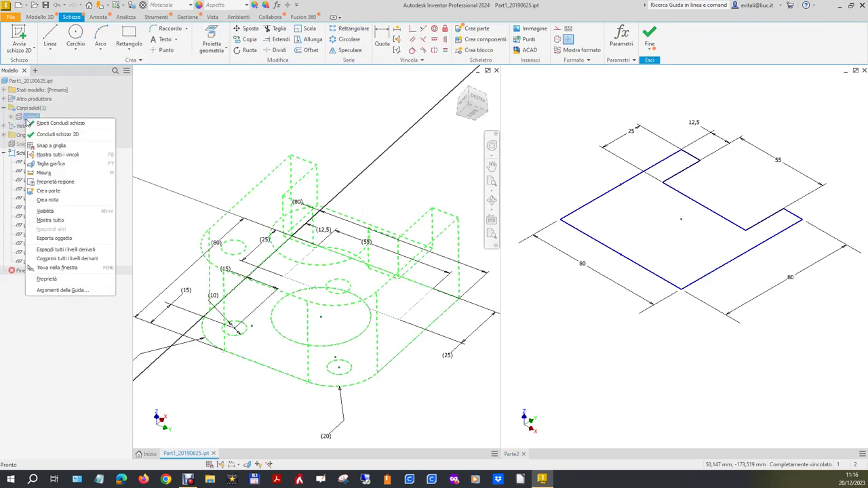
{"action": "left_click", "coordinate": [51, 211]}
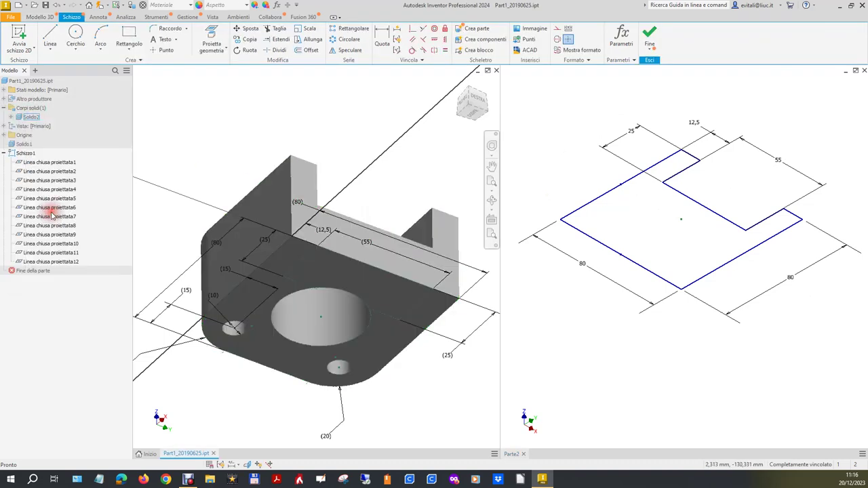
{"action": "left_click", "coordinate": [473, 91]}
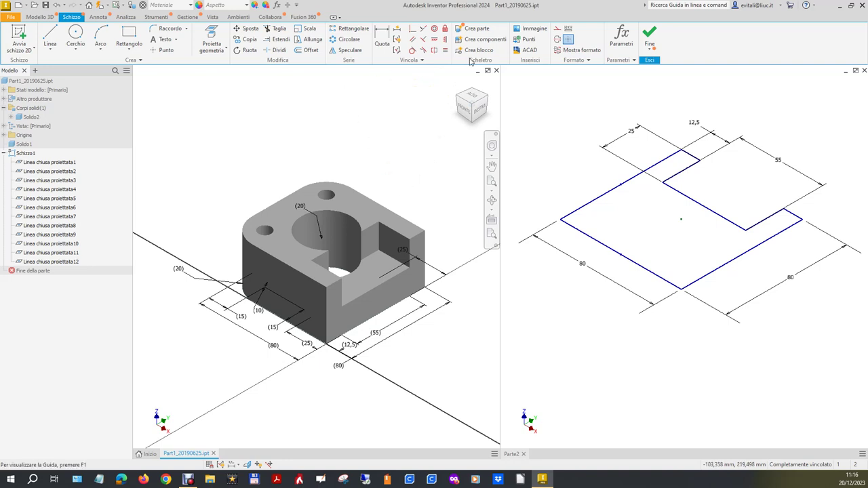
{"action": "left_click", "coordinate": [156, 16]}
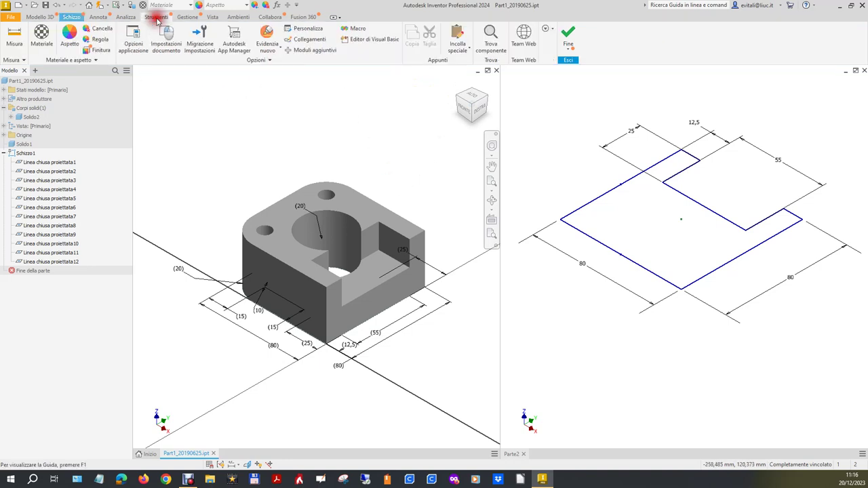
{"action": "left_click", "coordinate": [14, 35]}
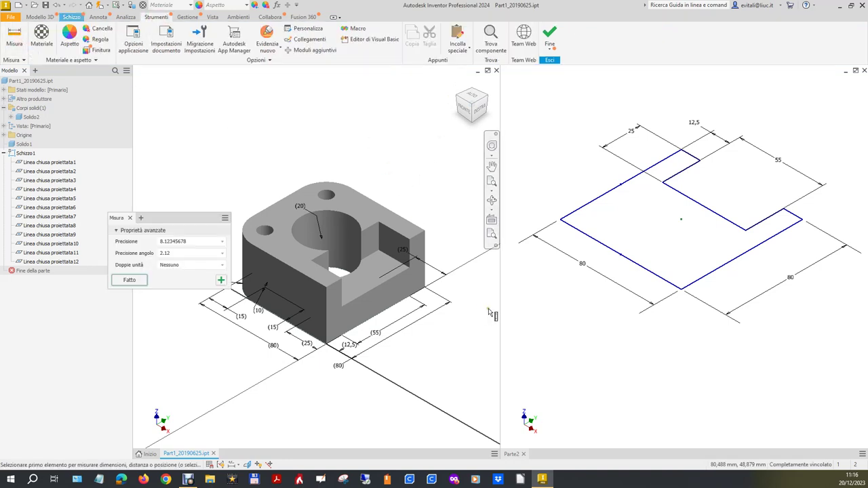
{"action": "left_click", "coordinate": [424, 261]}
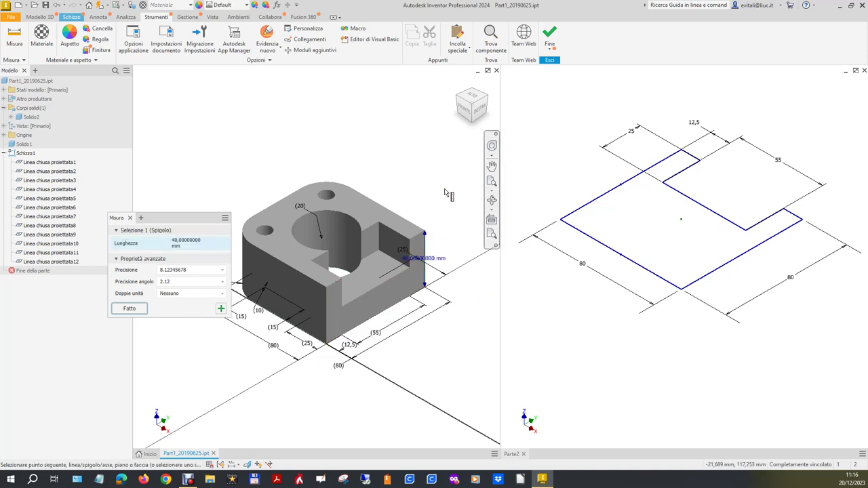
{"action": "left_click", "coordinate": [681, 354]}
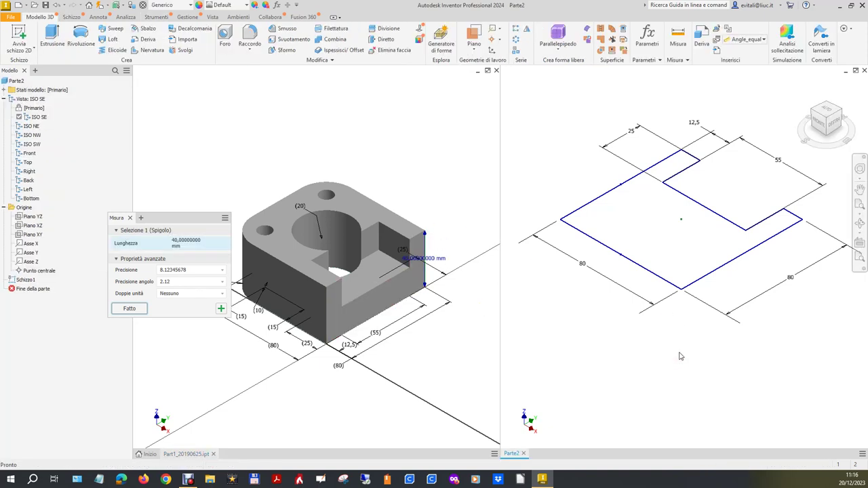
Extrude the notched Parte2 profile 40 mm into Estrusione1.
{"action": "left_click", "coordinate": [52, 36]}
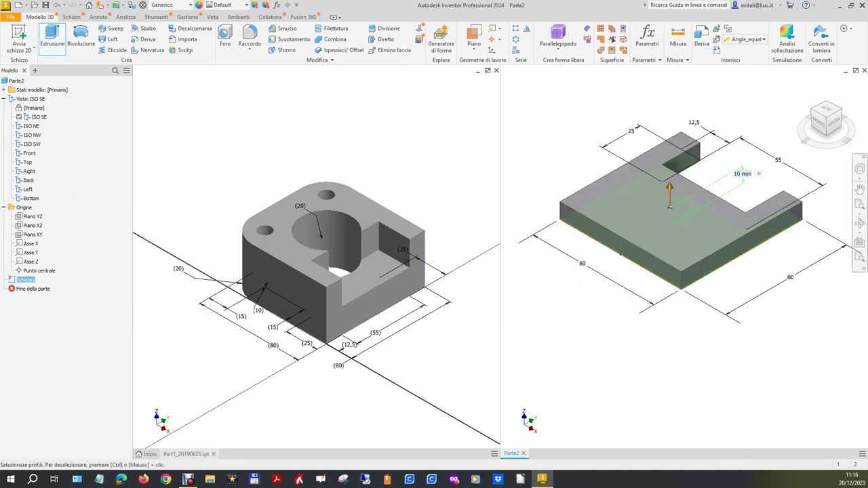
{"action": "mouse_move", "coordinate": [202, 127]}
{"action": "left_mouse_down"}
{"action": "mouse_move", "coordinate": [285, 128]}
{"action": "mouse_move", "coordinate": [286, 110]}
{"action": "left_mouse_up"}
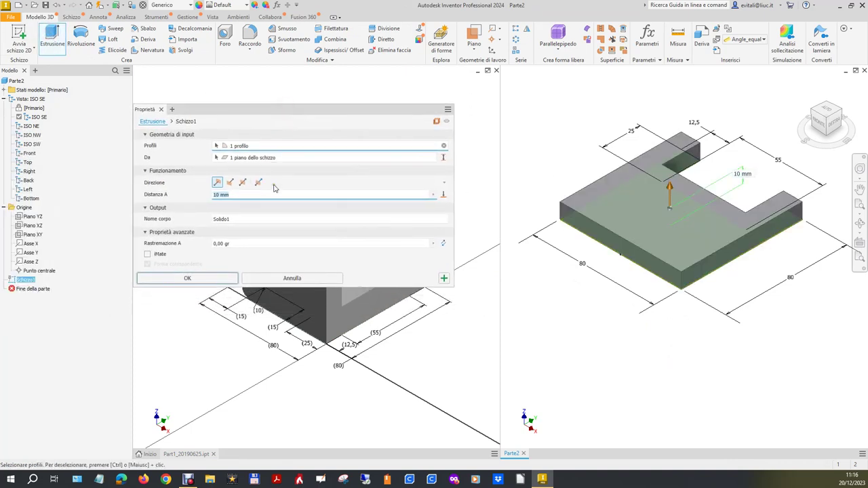
{"action": "type", "text": "4"}
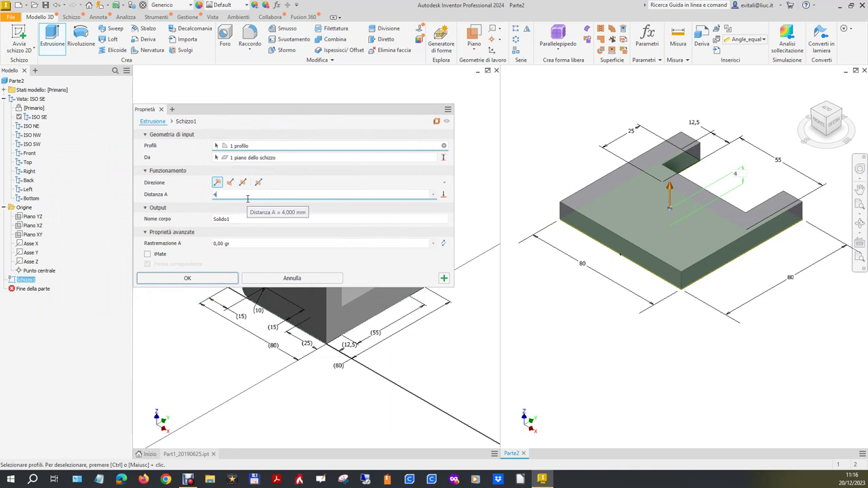
{"action": "type", "text": "0"}
{"action": "left_click", "coordinate": [219, 282]}
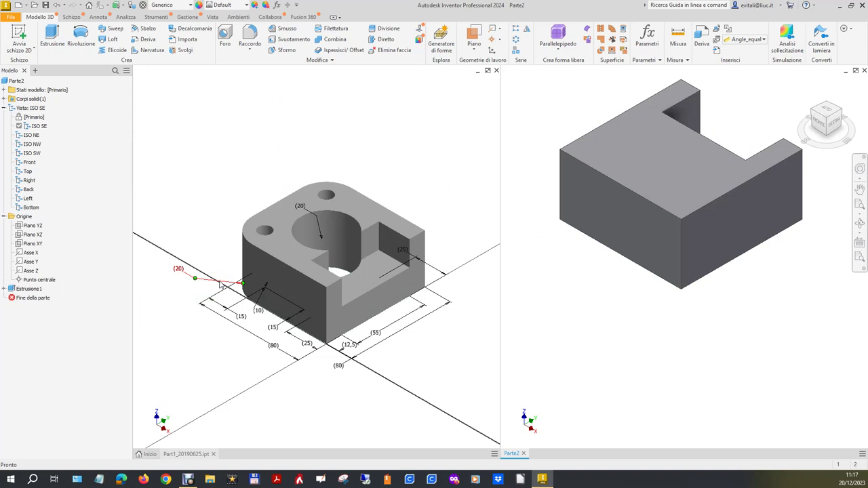
Fillet the front and left vertical edges of the Parte2 block with a 20 mm radius.
{"action": "left_click", "coordinate": [249, 37]}
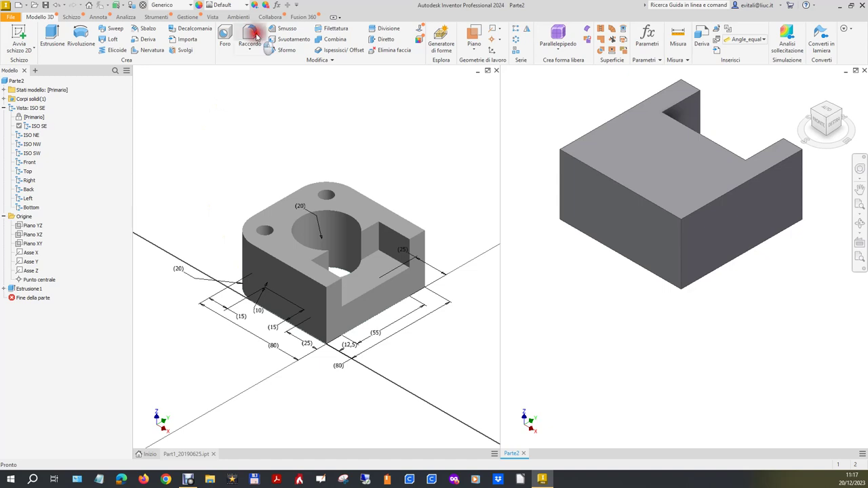
{"action": "left_click", "coordinate": [681, 259]}
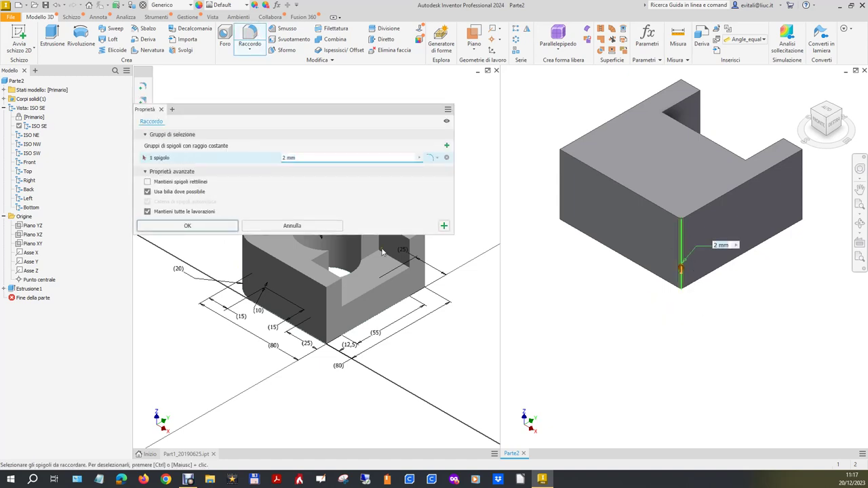
{"action": "left_click", "coordinate": [301, 161]}
{"action": "type", "text": "0"}
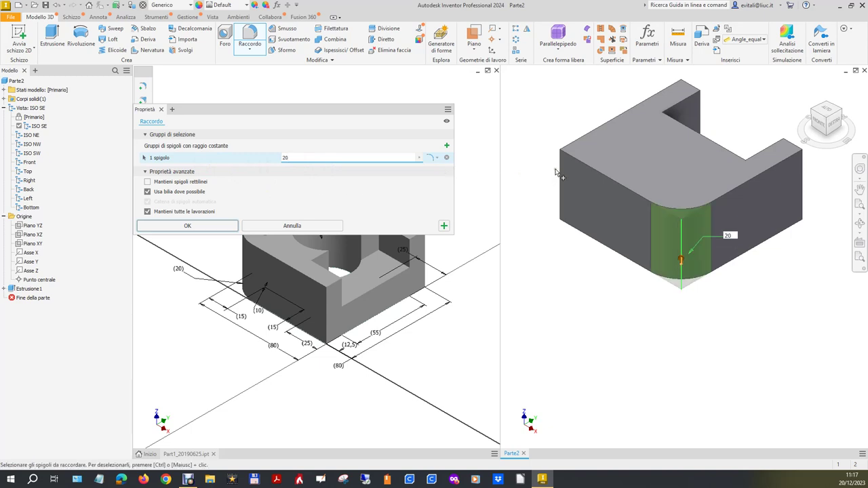
{"action": "left_click", "coordinate": [559, 177]}
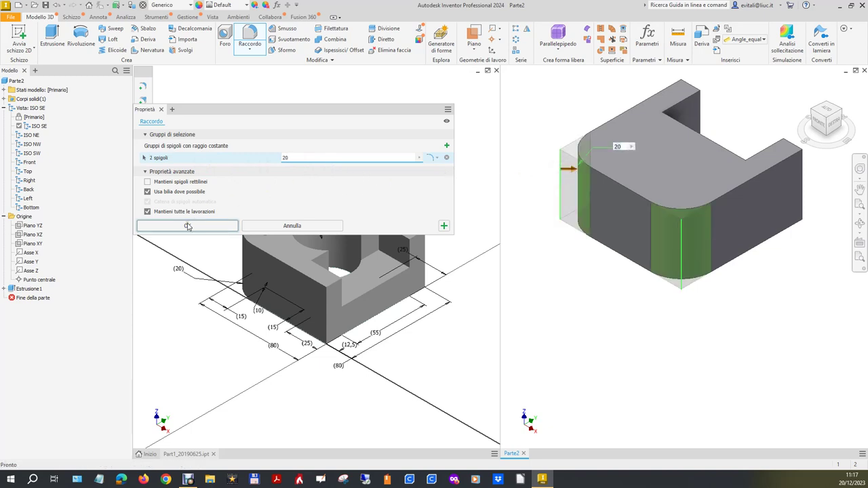
{"action": "left_click", "coordinate": [187, 225]}
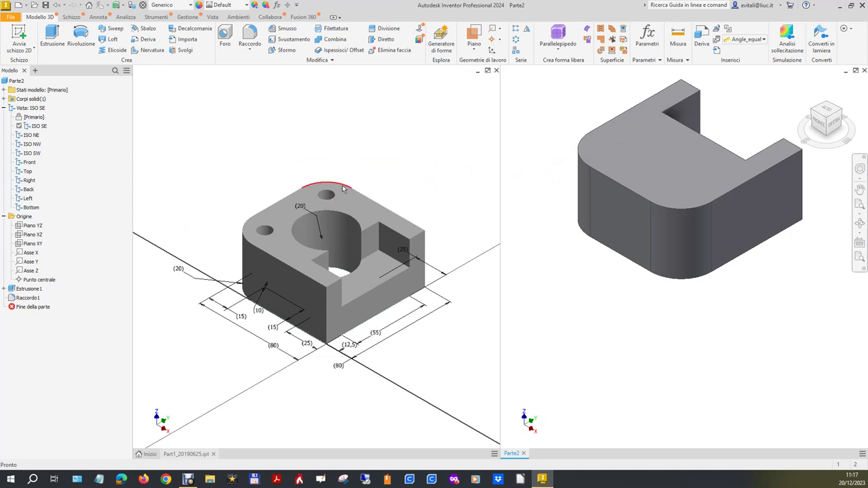
{"action": "left_click", "coordinate": [5, 290]}
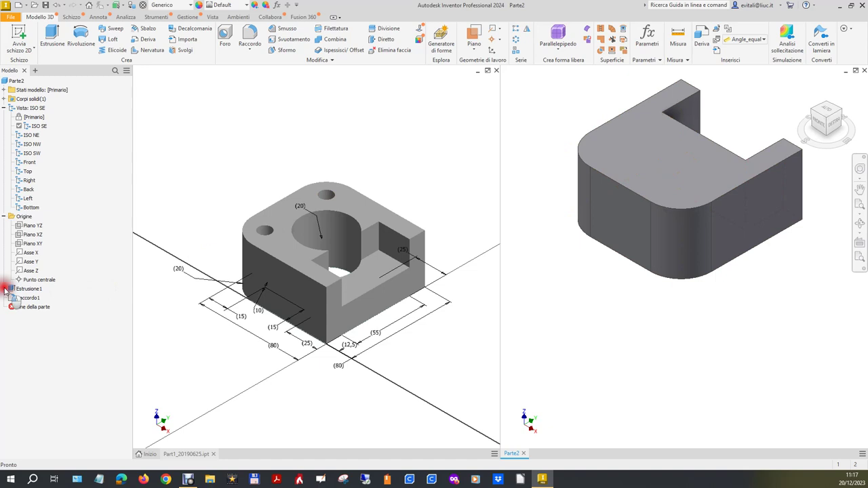
Reopen Schizzo1 and draw two small circles near the left and bottom corners.
{"action": "double_click", "coordinate": [33, 298]}
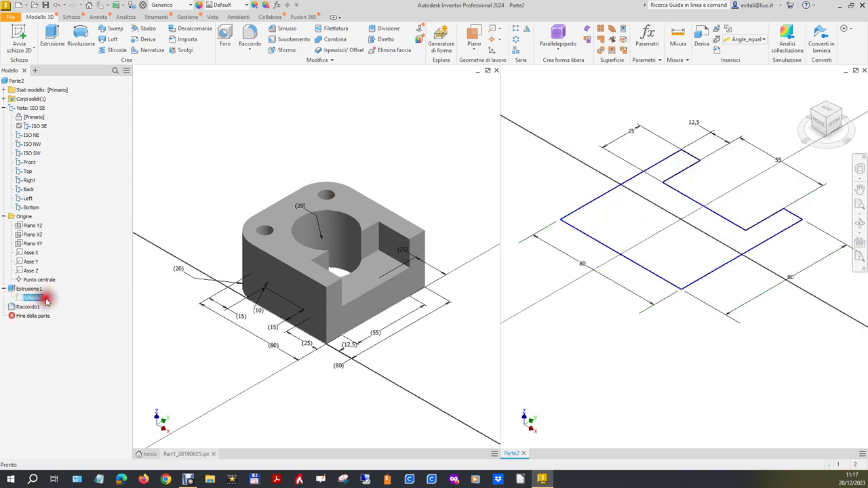
{"action": "left_click", "coordinate": [75, 33]}
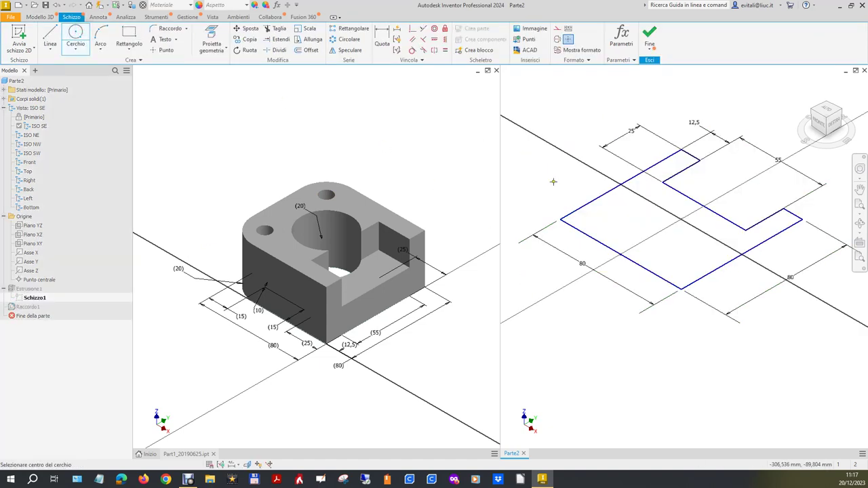
{"action": "left_click", "coordinate": [600, 220]}
{"action": "left_click", "coordinate": [601, 217]}
{"action": "left_click", "coordinate": [672, 268]}
{"action": "left_click", "coordinate": [684, 266]}
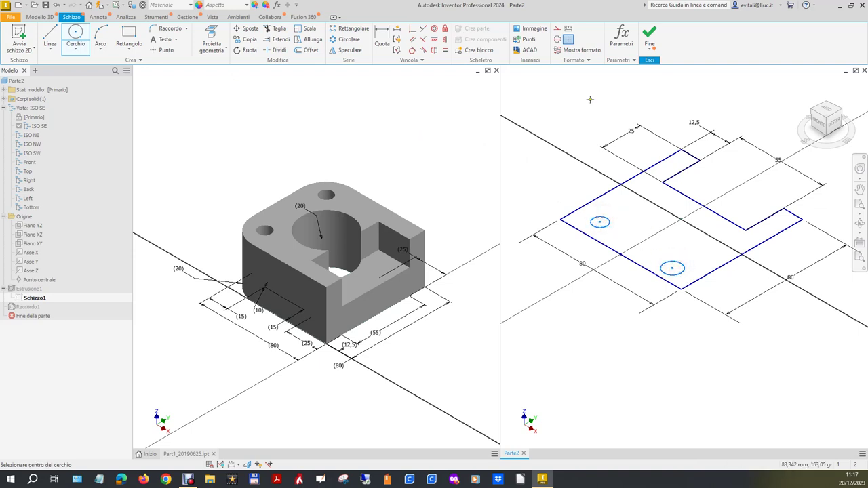
Apply an Equal constraint so both small circles share the same size.
{"action": "left_click", "coordinate": [444, 50]}
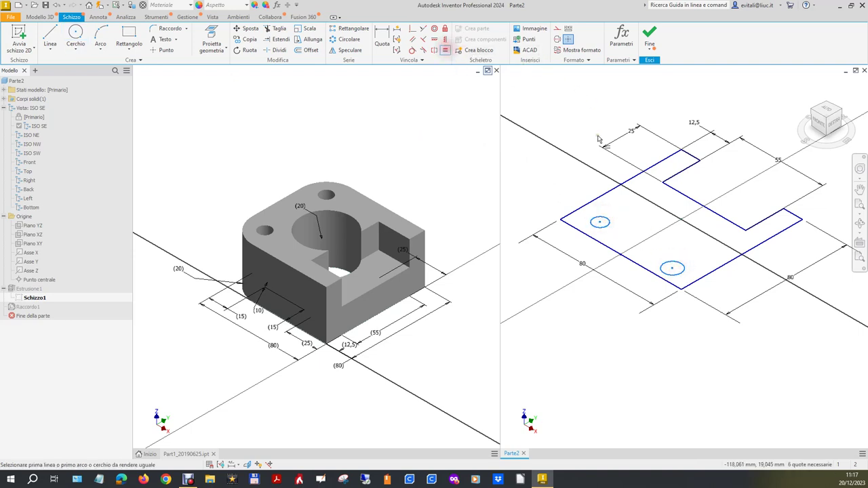
{"action": "left_click", "coordinate": [609, 221]}
{"action": "left_click", "coordinate": [670, 264]}
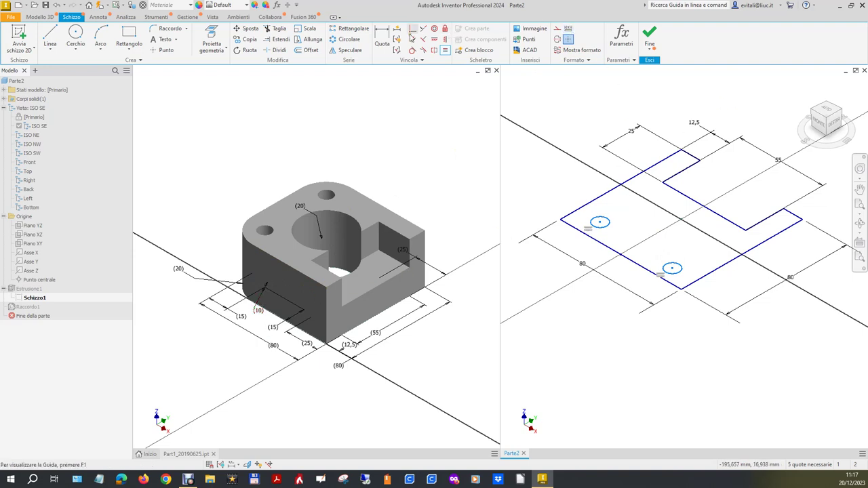
{"action": "left_click", "coordinate": [382, 37]}
Give the left circle a 10 mm diameter and place it 15 mm from the lower-left edge.
{"action": "left_click", "coordinate": [608, 223]}
{"action": "left_click", "coordinate": [581, 175]}
{"action": "type", "text": "10"}
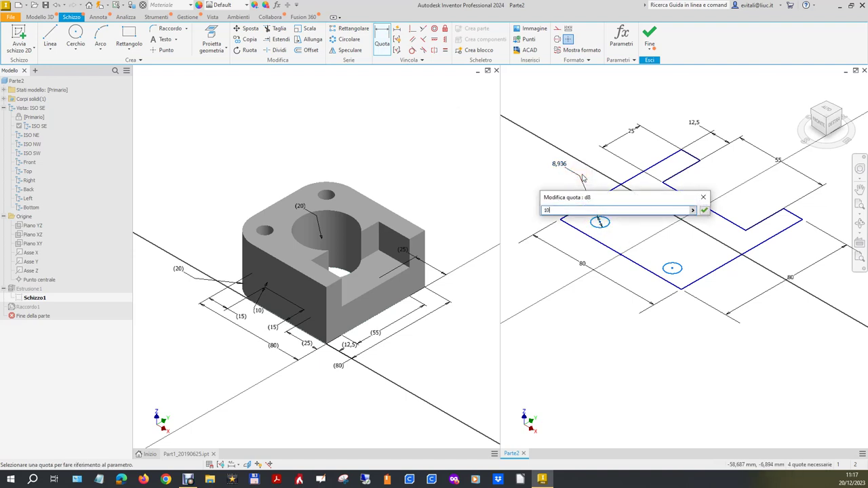
{"action": "key", "text": "Return"}
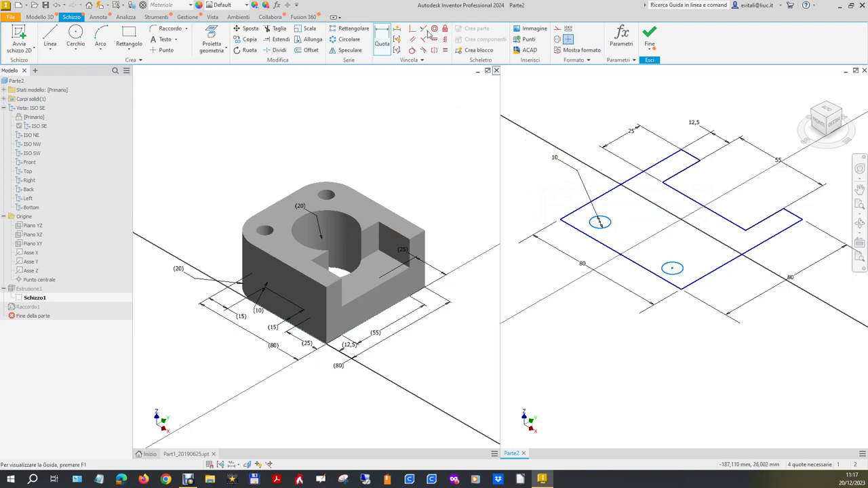
{"action": "left_click", "coordinate": [599, 225]}
{"action": "left_click", "coordinate": [576, 228]}
{"action": "left_click", "coordinate": [521, 210]}
{"action": "type", "text": "15"}
{"action": "key", "text": "Return"}
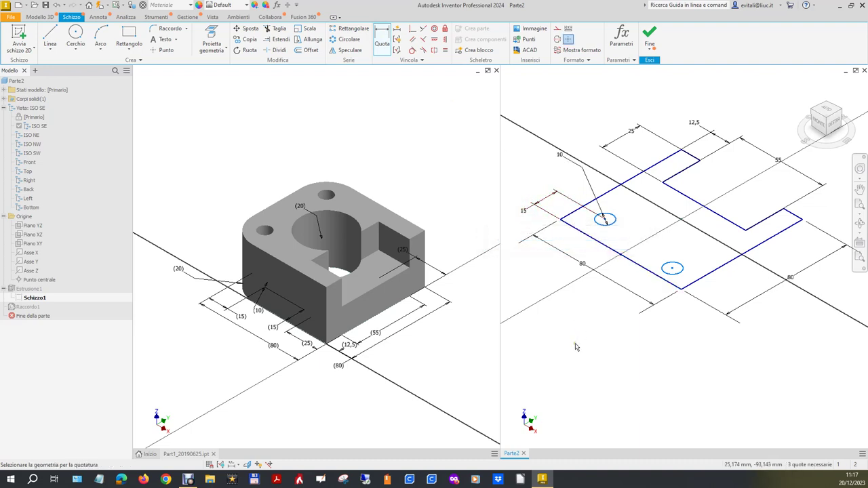
Align the two hole centres horizontally and dimension the first hole 15 mm from the bracket edge.
{"action": "left_click", "coordinate": [434, 38]}
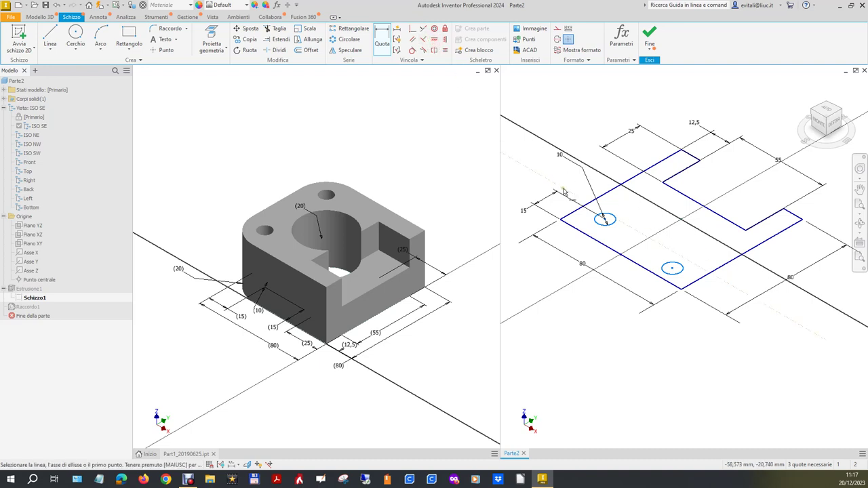
{"action": "left_click", "coordinate": [604, 219]}
{"action": "left_click", "coordinate": [672, 268]}
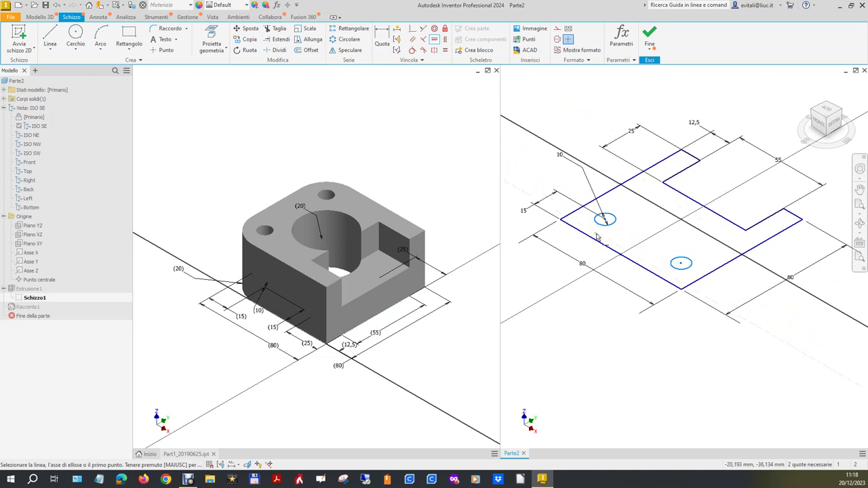
{"action": "left_click", "coordinate": [380, 39]}
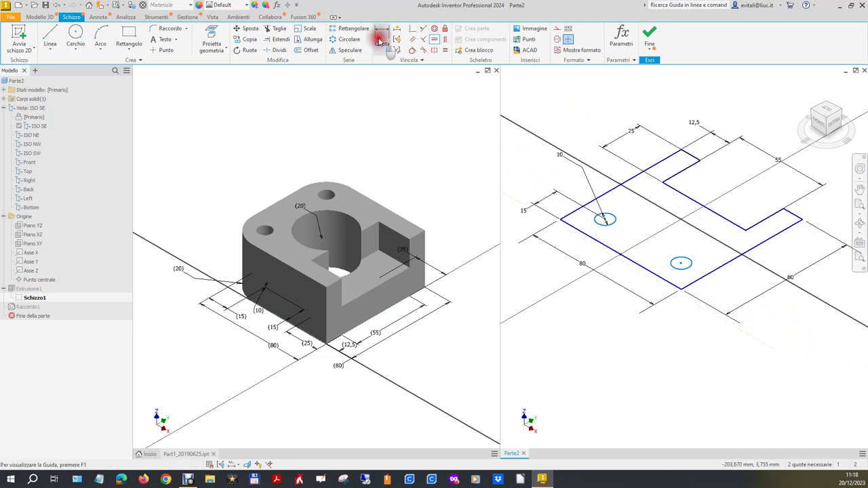
{"action": "left_click", "coordinate": [605, 220]}
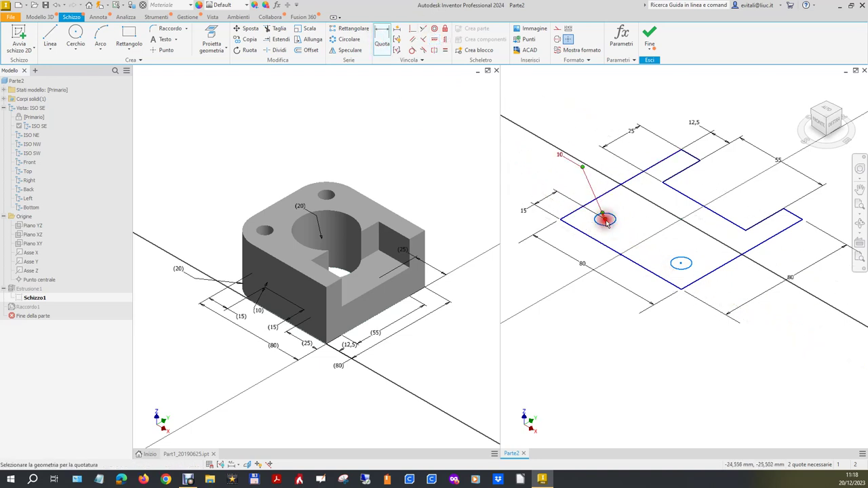
{"action": "left_click", "coordinate": [587, 204]}
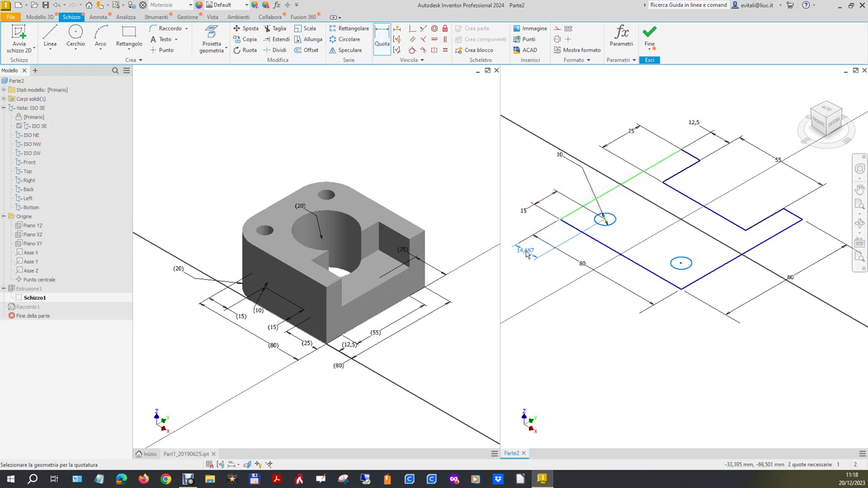
{"action": "left_click", "coordinate": [551, 231]}
{"action": "type", "text": "15"}
{"action": "key", "text": "Return"}
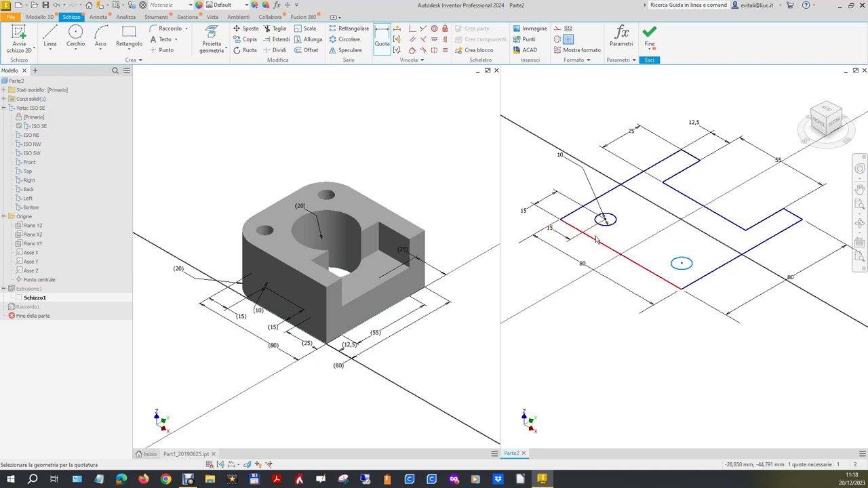
Dimension the lower hole 15 mm from the lower-right edge and finish the sketch.
{"action": "left_click", "coordinate": [682, 266]}
{"action": "left_click", "coordinate": [699, 277]}
{"action": "left_click", "coordinate": [711, 287]}
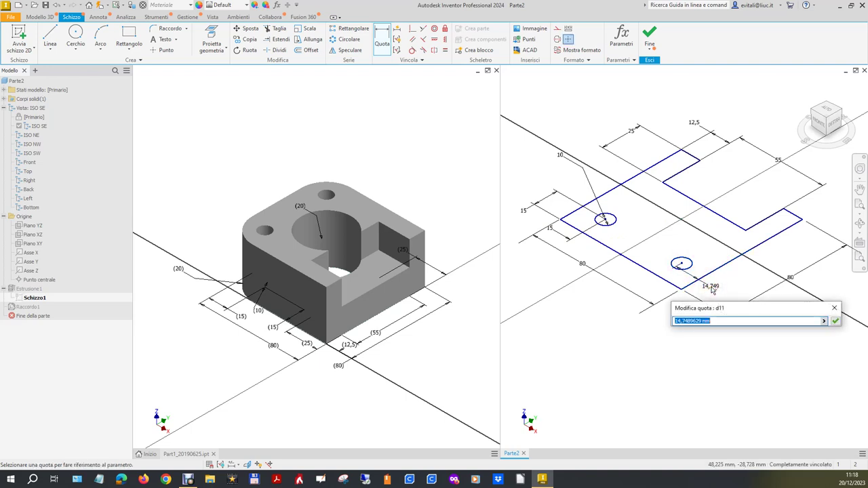
{"action": "type", "text": "15"}
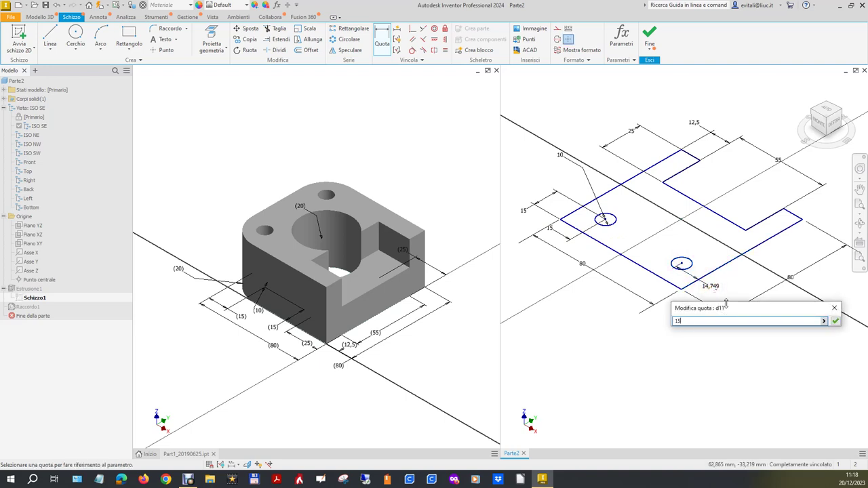
{"action": "left_click", "coordinate": [835, 321]}
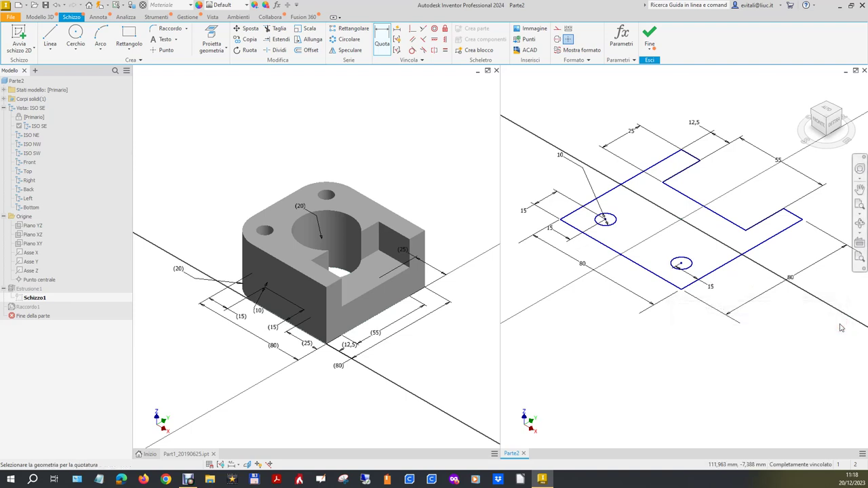
{"action": "left_click", "coordinate": [649, 35]}
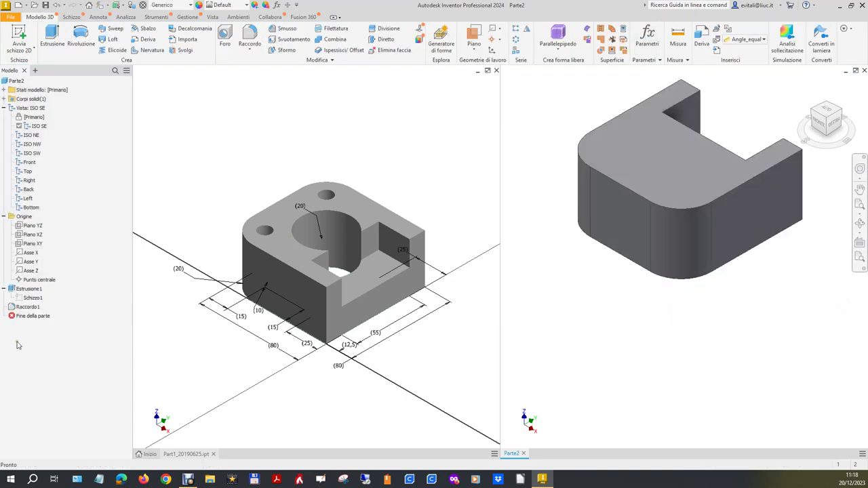
Edit Estrusione1 to use the Schizzo1 profile with both circles, keeping the 40 mm depth.
{"action": "right_click", "coordinate": [29, 293]}
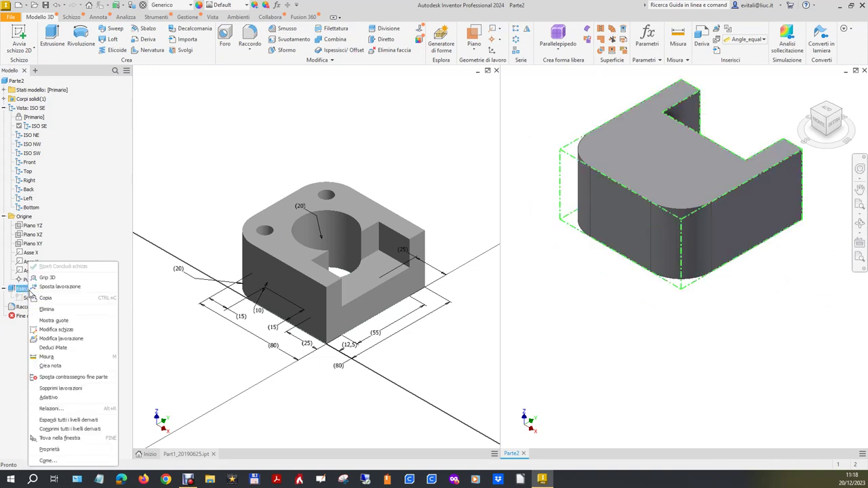
{"action": "left_click", "coordinate": [63, 338]}
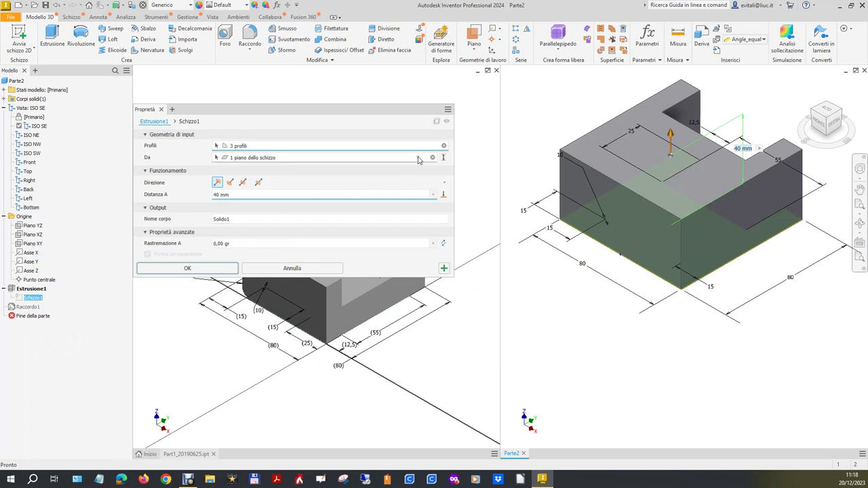
{"action": "left_click", "coordinate": [443, 145]}
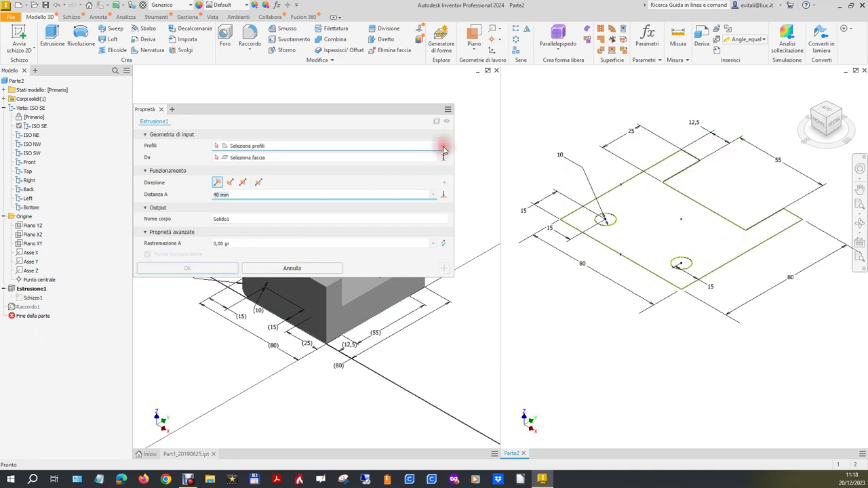
{"action": "left_click", "coordinate": [676, 212]}
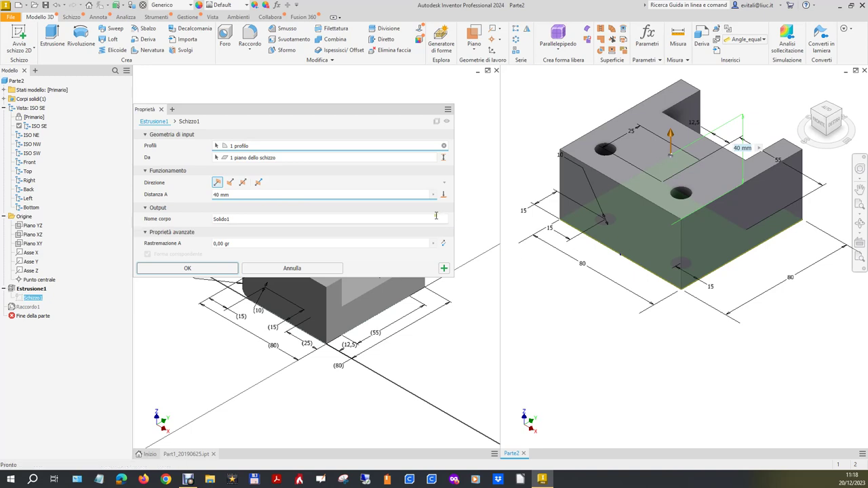
{"action": "left_click", "coordinate": [210, 268]}
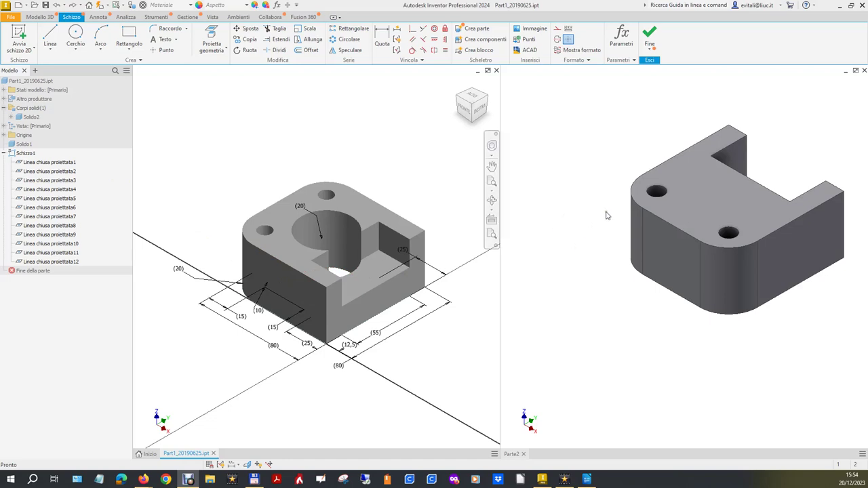
{"action": "left_click", "coordinate": [787, 123]}
{"action": "left_click", "coordinate": [839, 113]}
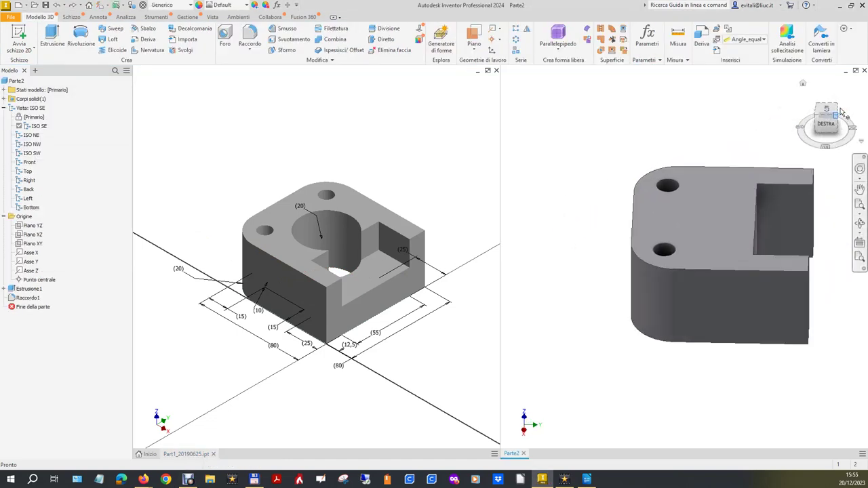
Turn the bracket to show its underside and start Schizzo2 on the bottom face.
{"action": "left_click", "coordinate": [841, 111]}
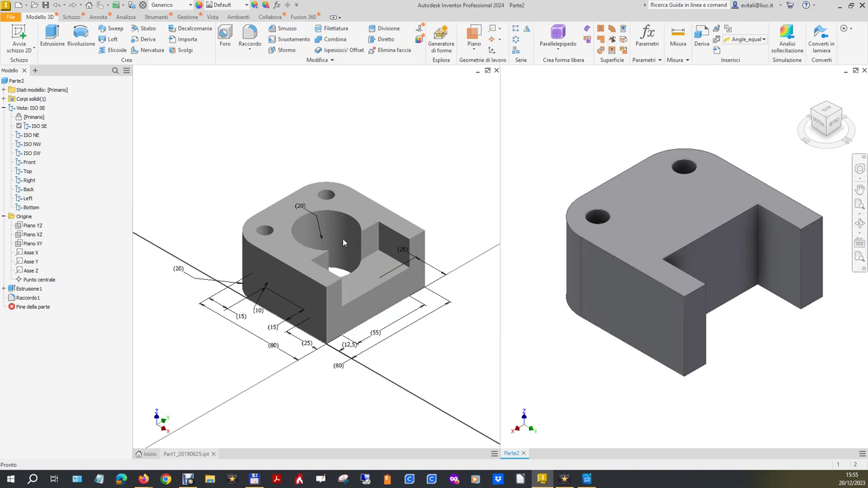
{"action": "left_click", "coordinate": [829, 136]}
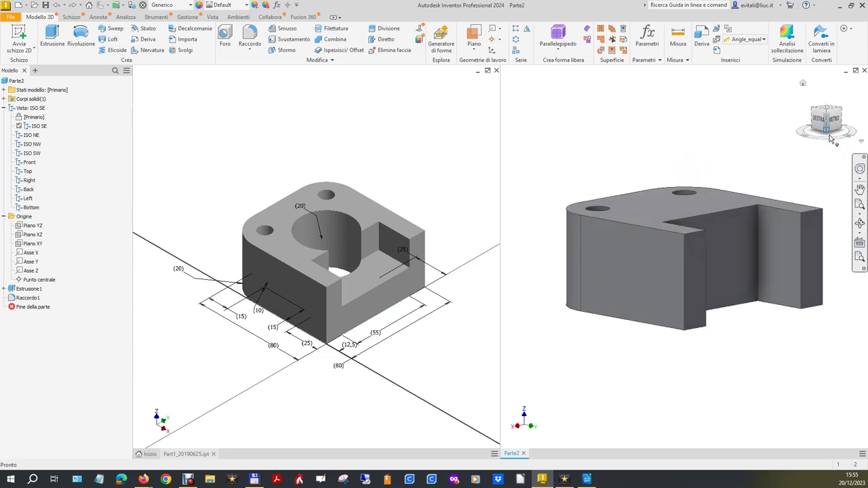
{"action": "left_click", "coordinate": [28, 29]}
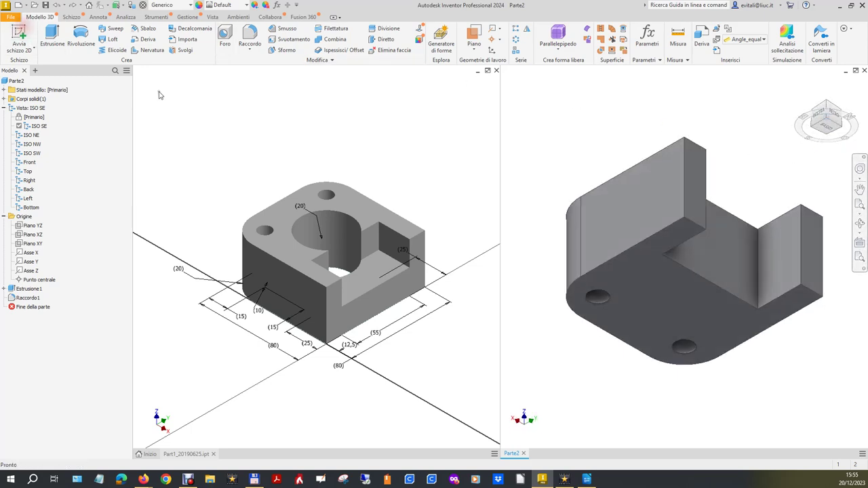
{"action": "left_click", "coordinate": [697, 302]}
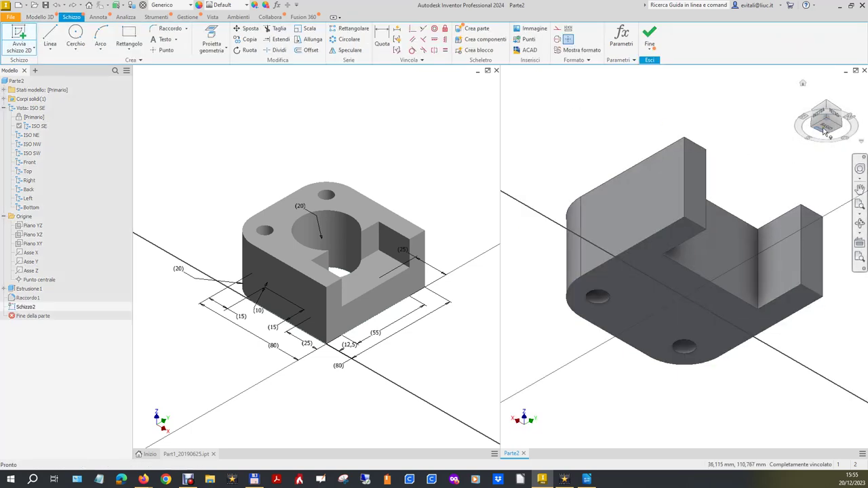
Project the notch edges of the underside into Schizzo2 and make them construction geometry.
{"action": "left_click", "coordinate": [802, 83]}
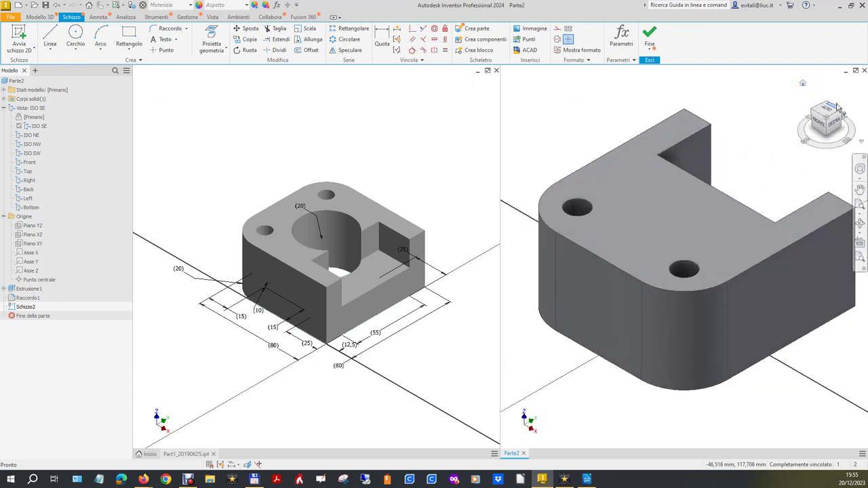
{"action": "left_click", "coordinate": [841, 110]}
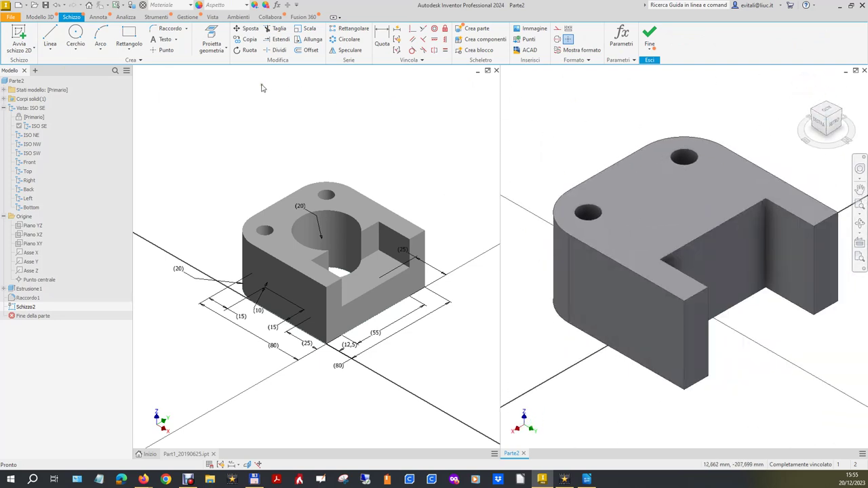
{"action": "left_click", "coordinate": [212, 38]}
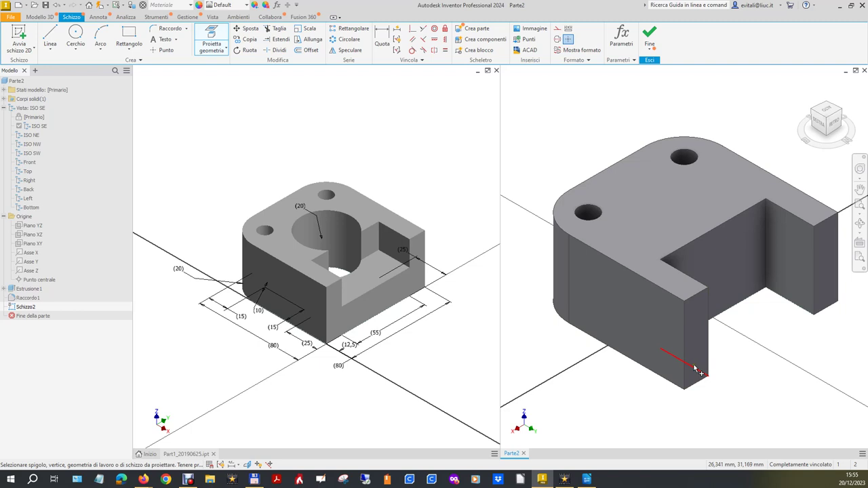
{"action": "key", "text": "Escape"}
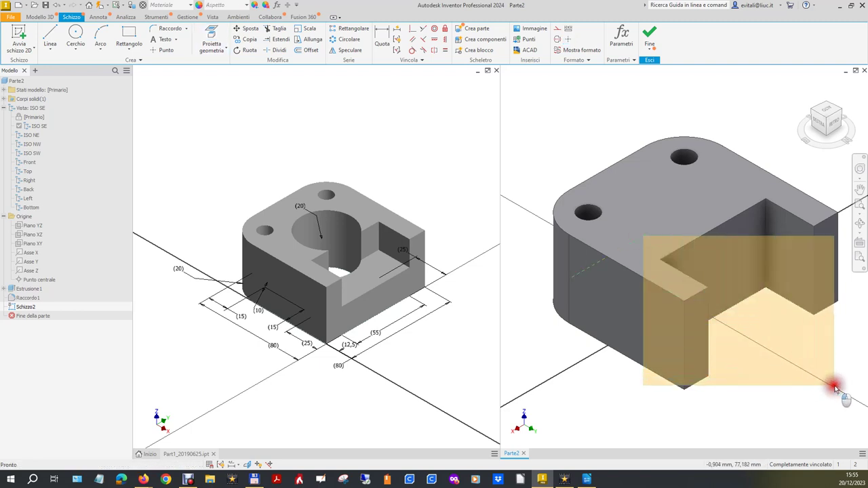
{"action": "left_click_drag", "start_coordinate": [645, 236], "coordinate": [851, 406]}
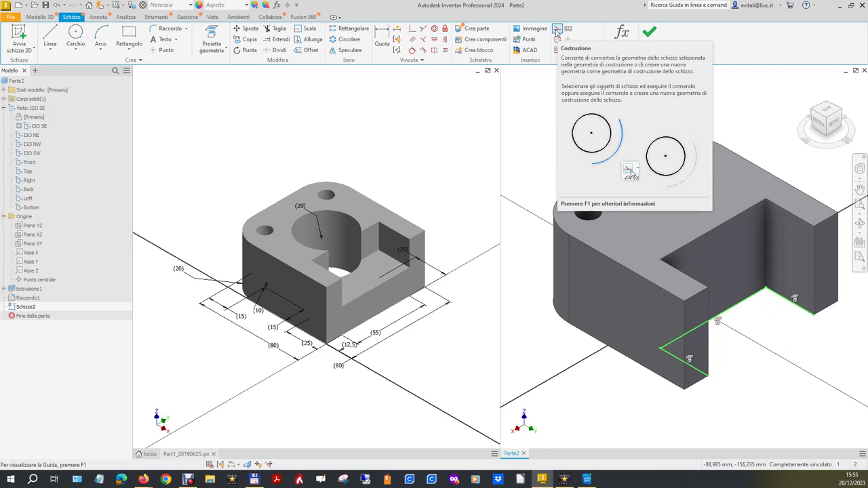
{"action": "left_click", "coordinate": [556, 31]}
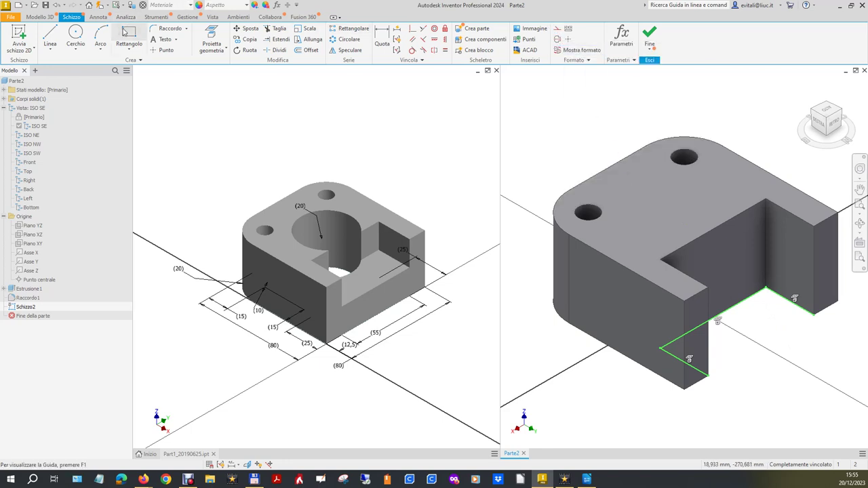
Draw a line across the notch's open side and attach one end to a sketch point.
{"action": "left_click", "coordinate": [737, 360]}
{"action": "right_click", "coordinate": [790, 330]}
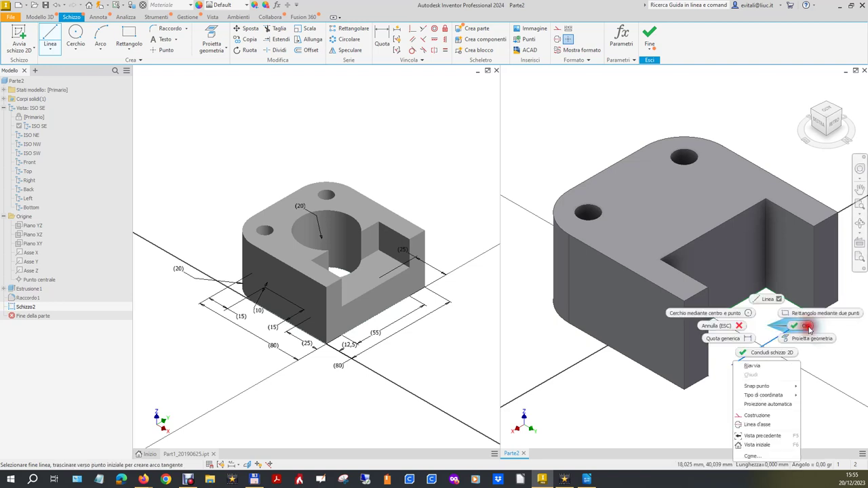
{"action": "left_click", "coordinate": [808, 329]}
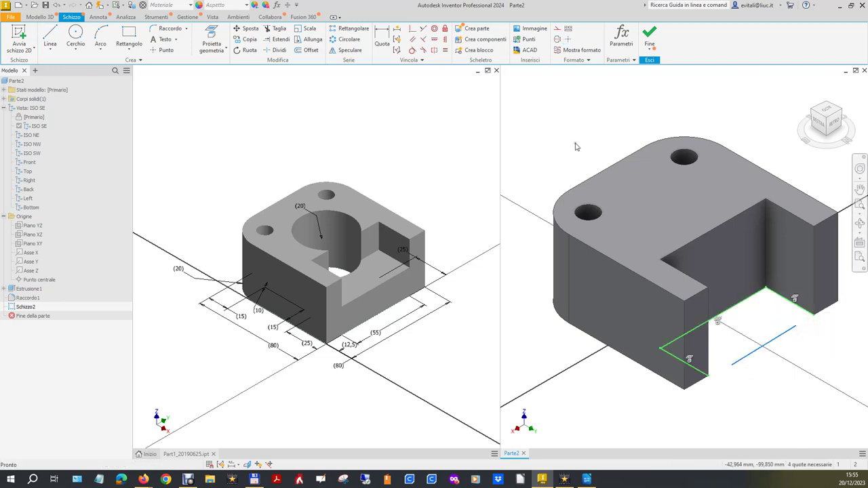
{"action": "left_click", "coordinate": [413, 29]}
{"action": "left_click", "coordinate": [795, 331]}
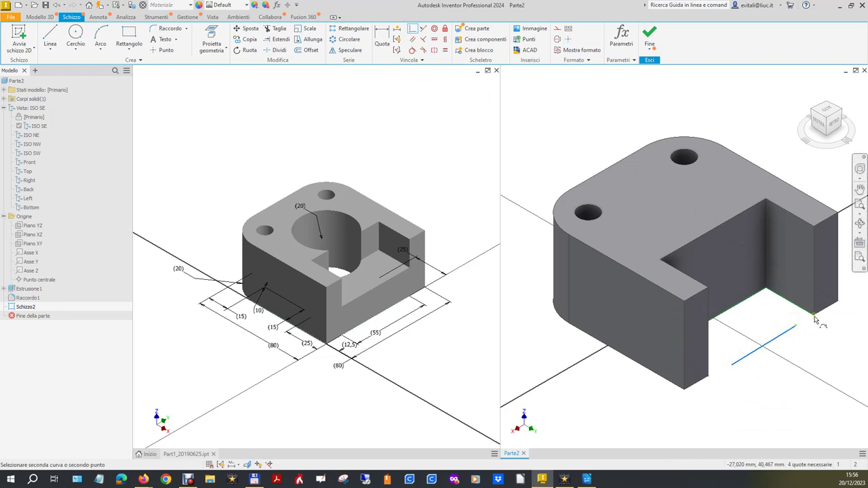
{"action": "mouse_move", "coordinate": [796, 328]}
{"action": "left_click", "coordinate": [856, 332]}
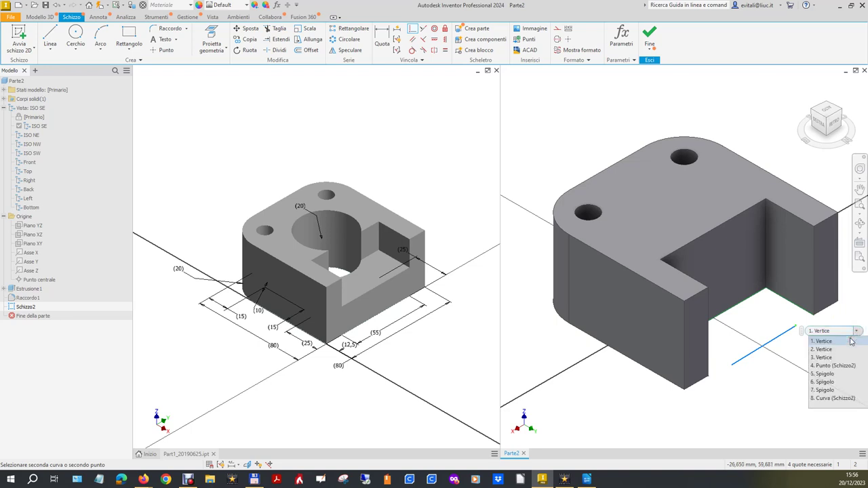
{"action": "left_click", "coordinate": [841, 368]}
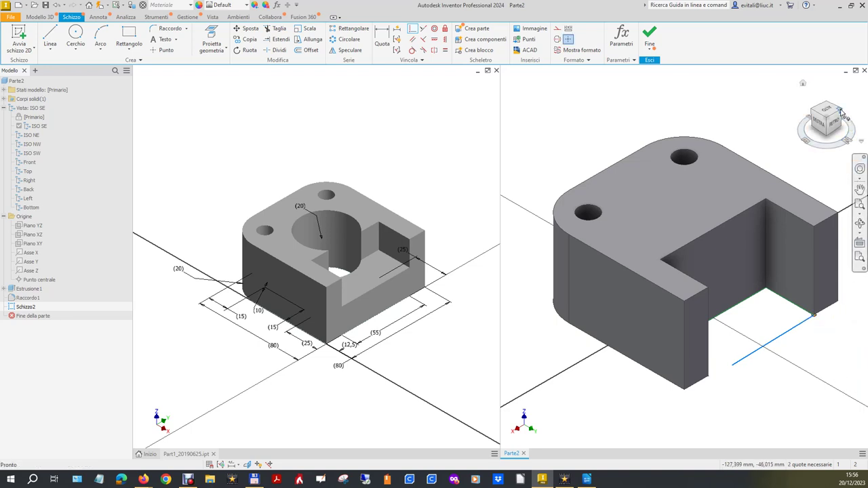
{"action": "left_click", "coordinate": [849, 129]}
{"action": "scroll", "coordinate": [560, 330], "scroll_direction": "up", "scroll_amount": 3}
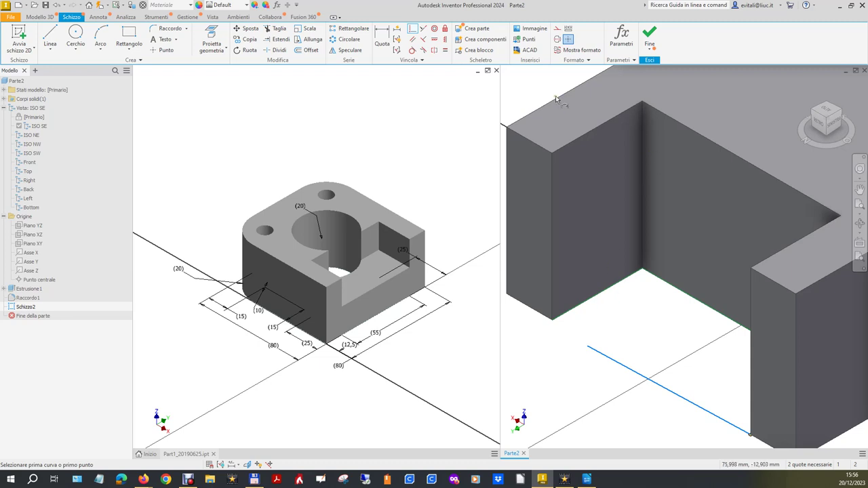
Make the line's other endpoint coincident with the 4. Punto corner, then finish Schizzo2.
{"action": "left_click", "coordinate": [401, 40]}
{"action": "left_click", "coordinate": [587, 348]}
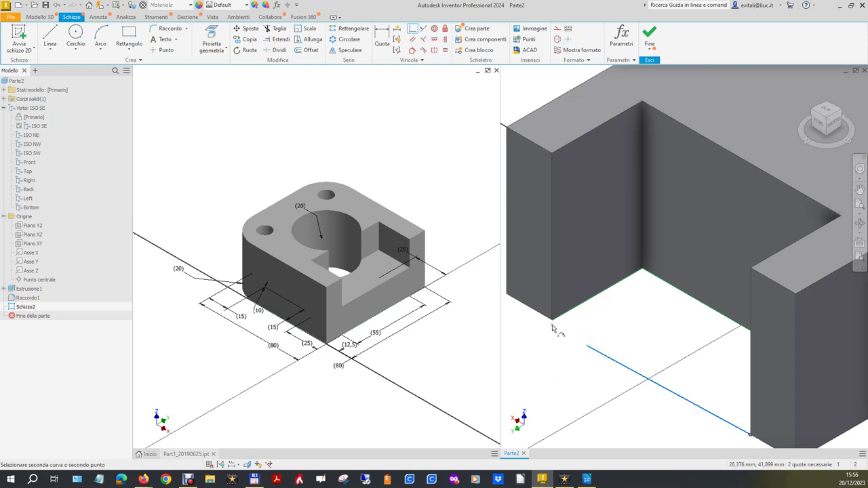
{"action": "mouse_move", "coordinate": [570, 339]}
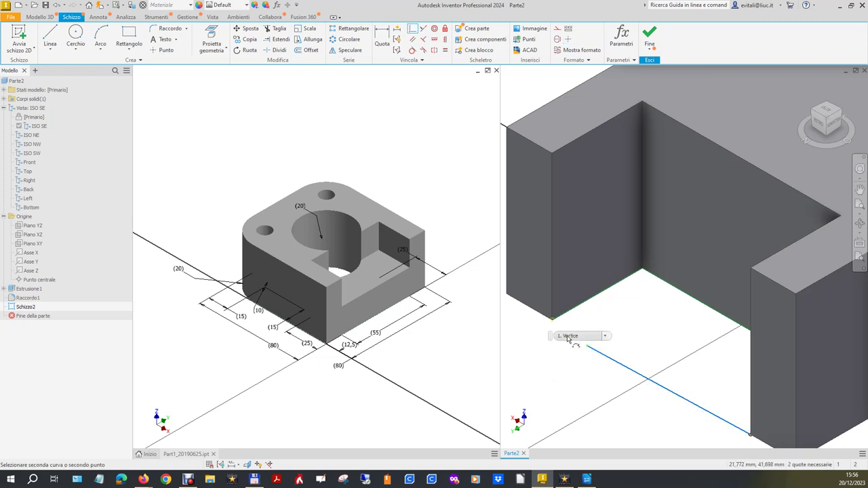
{"action": "left_click", "coordinate": [605, 336]}
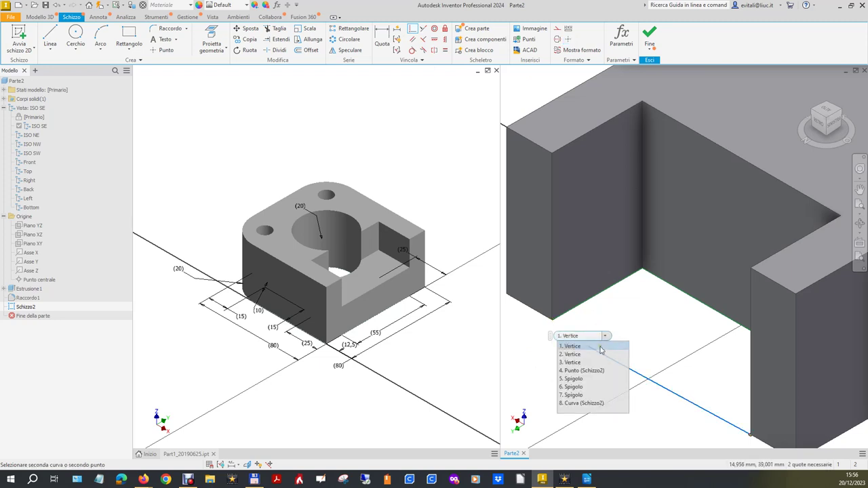
{"action": "left_click", "coordinate": [583, 370]}
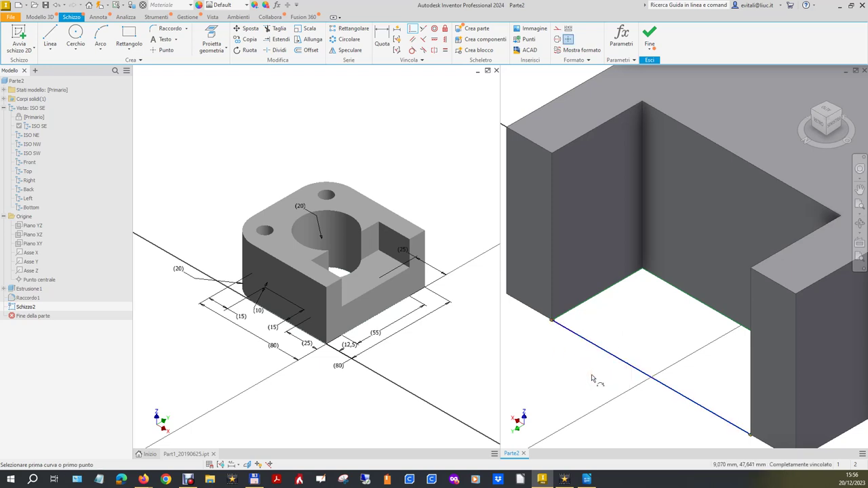
{"action": "left_click", "coordinate": [651, 35]}
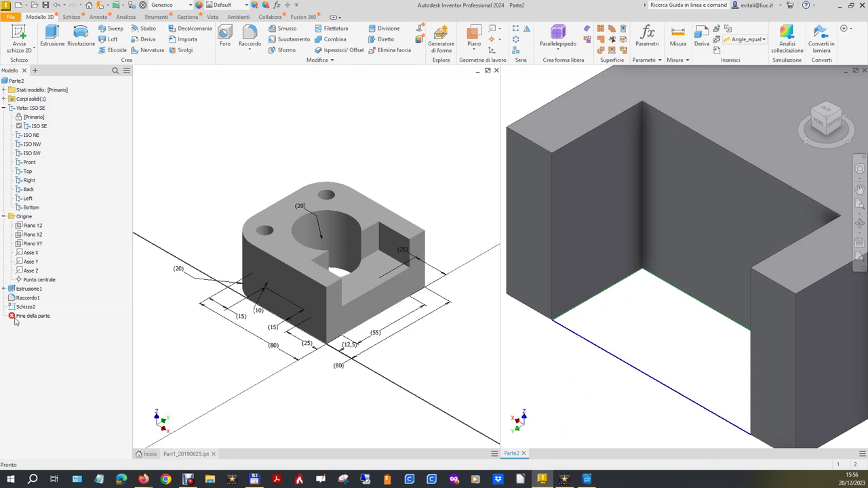
Reopen and close Schizzo2, then switch to Part1 and exit its sketch.
{"action": "double_click", "coordinate": [32, 309]}
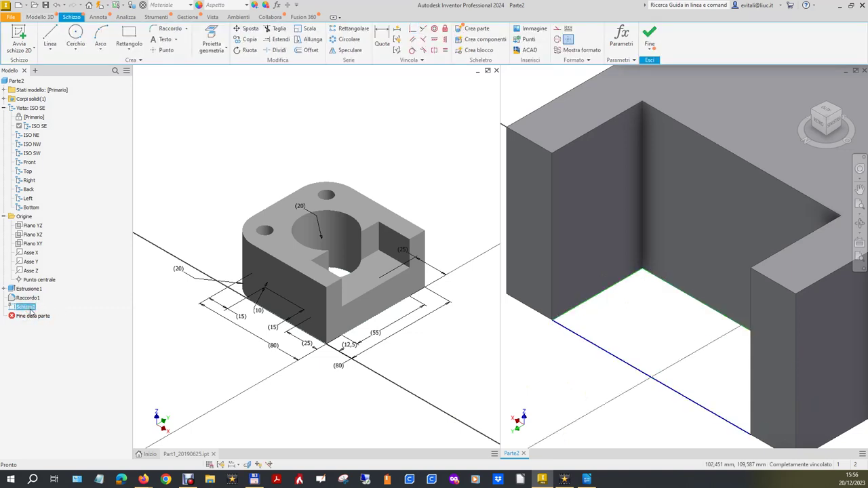
{"action": "left_click", "coordinate": [646, 34]}
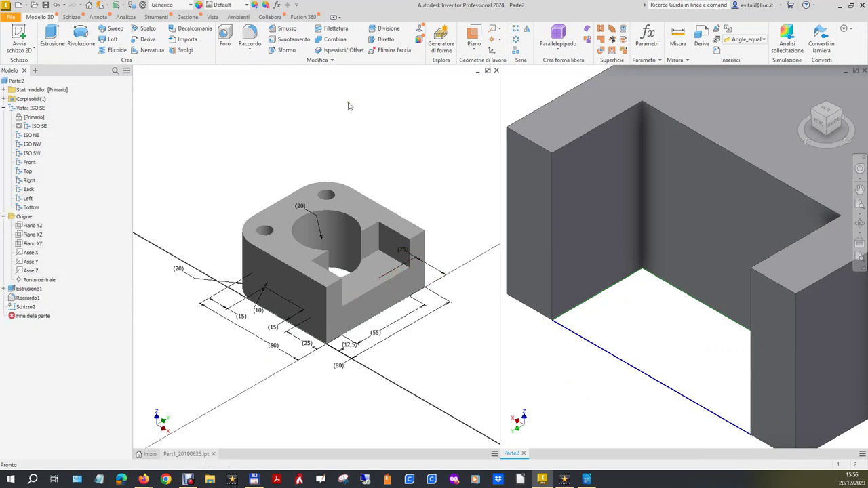
{"action": "left_click", "coordinate": [389, 132]}
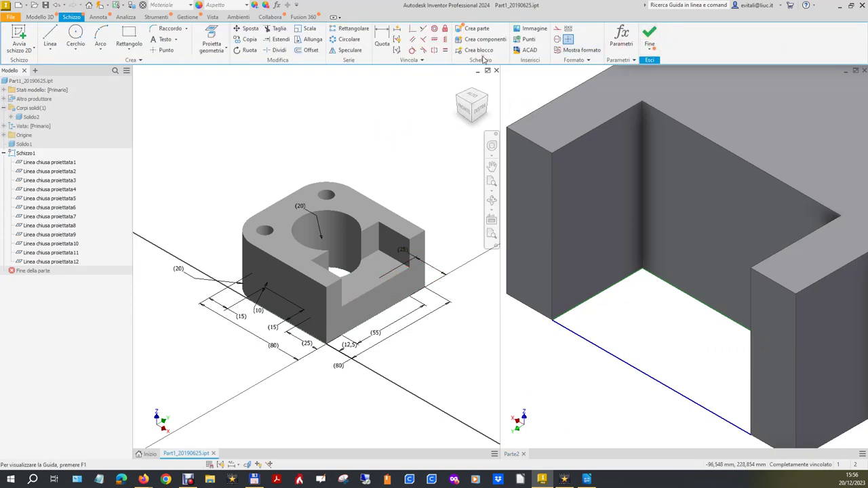
{"action": "left_click", "coordinate": [388, 127]}
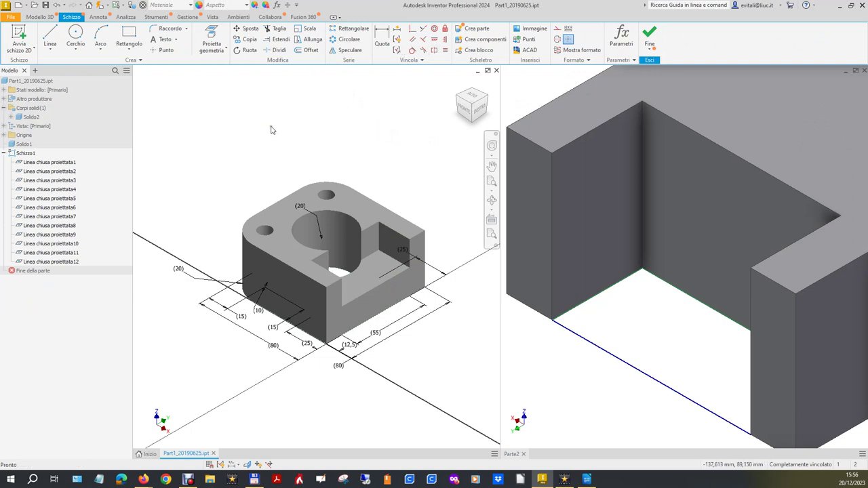
{"action": "left_click", "coordinate": [649, 34]}
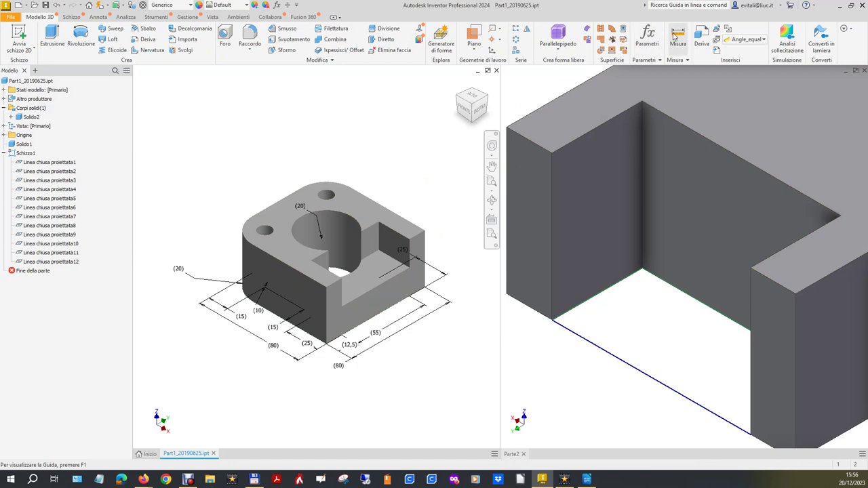
Measure the 20 mm distance from Part1's pocket floor to its bottom face.
{"action": "left_click", "coordinate": [369, 272]}
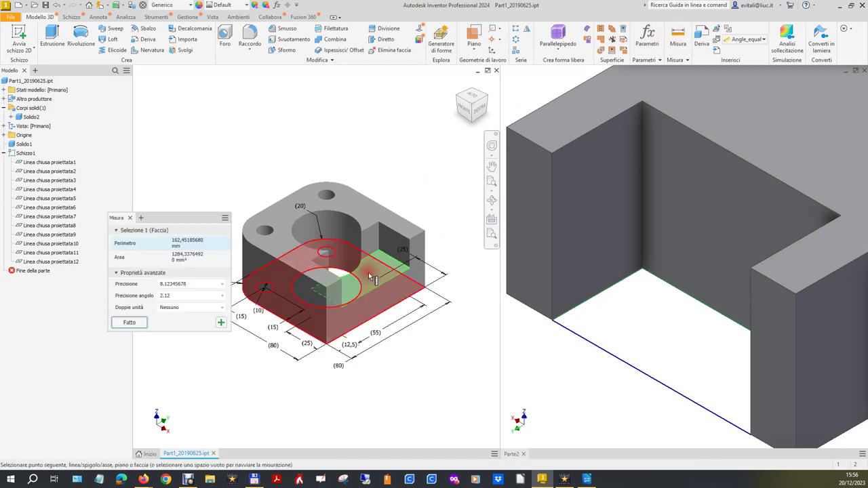
{"action": "left_click", "coordinate": [469, 126]}
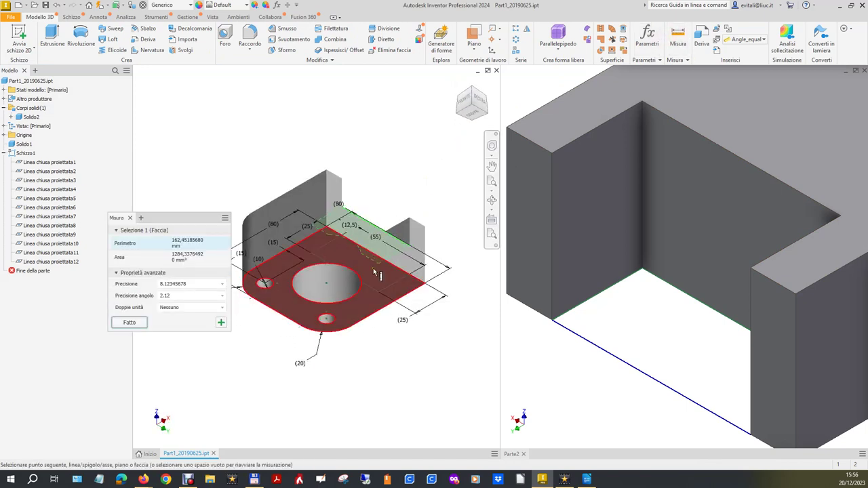
{"action": "left_click", "coordinate": [375, 272]}
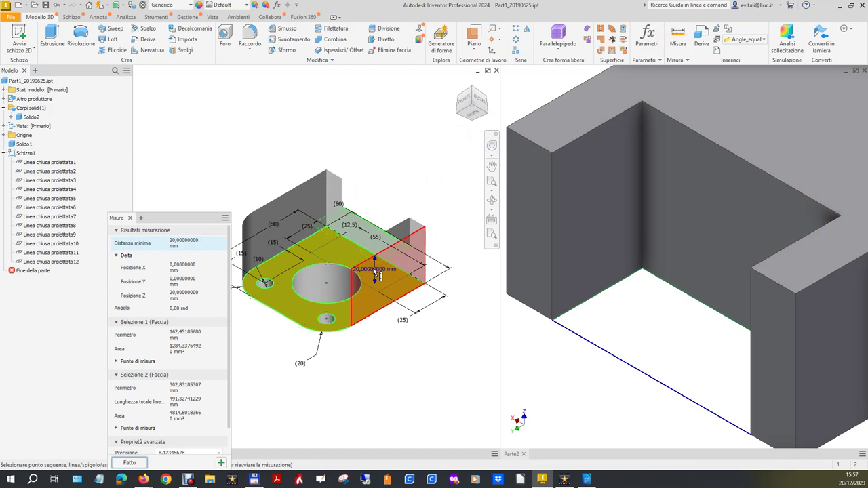
{"action": "left_click", "coordinate": [462, 81]}
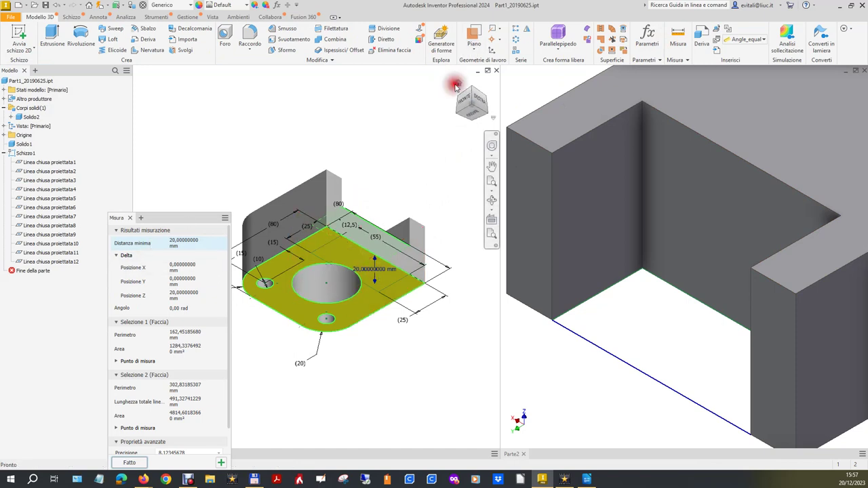
{"action": "left_click", "coordinate": [548, 350]}
Extrude the Schizzo2 notch profile 20 mm into Parte2 as Estrusione2, then view from below.
{"action": "left_click", "coordinate": [58, 40]}
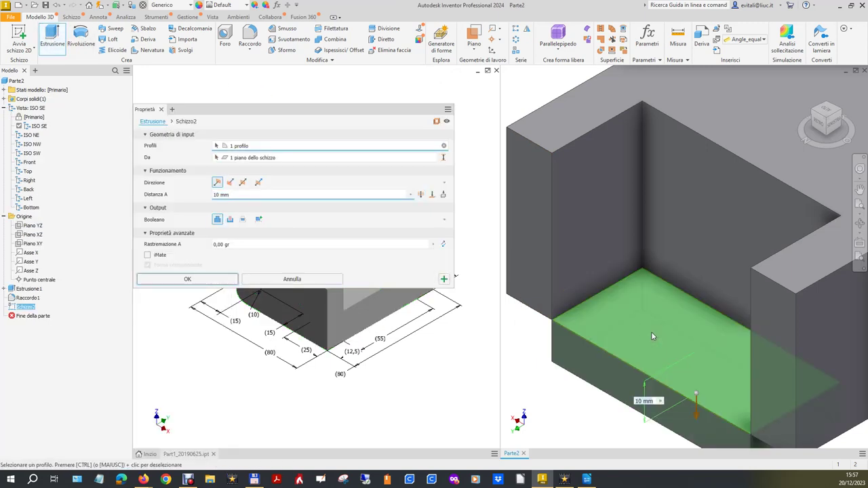
{"action": "left_click", "coordinate": [229, 182]}
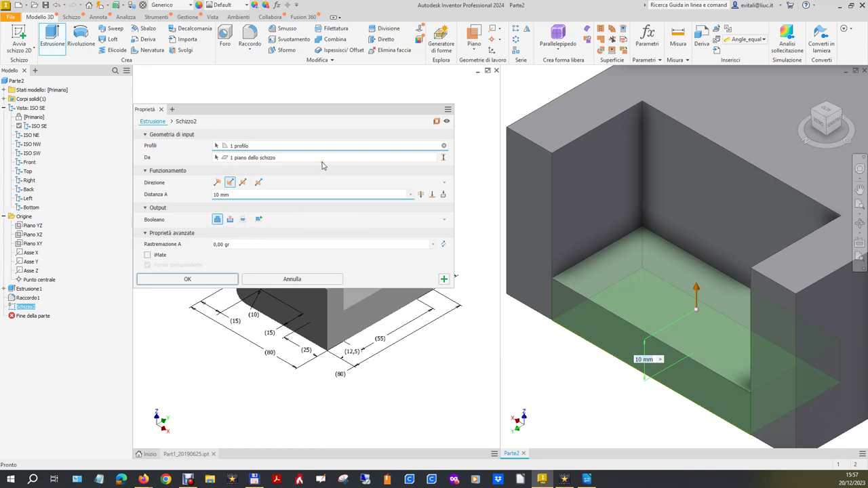
{"action": "left_click", "coordinate": [223, 196]}
{"action": "type", "text": "20"}
{"action": "key", "text": "Return"}
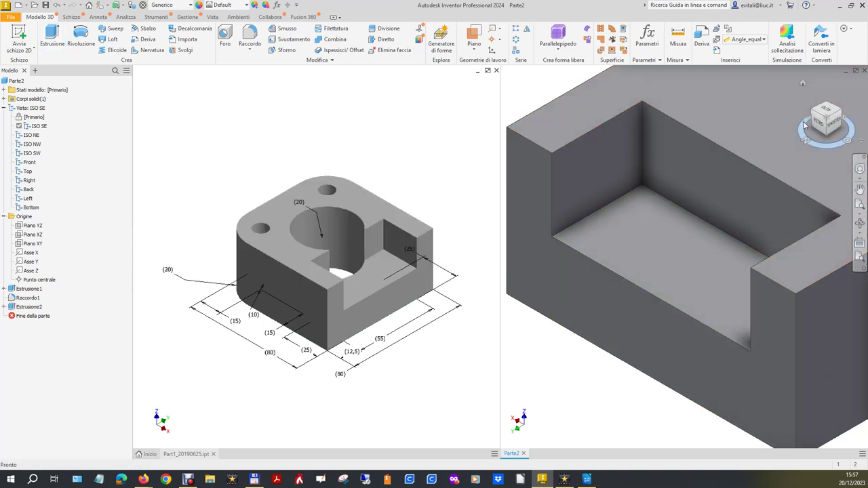
{"action": "left_click", "coordinate": [826, 137]}
{"action": "left_click", "coordinate": [826, 137]}
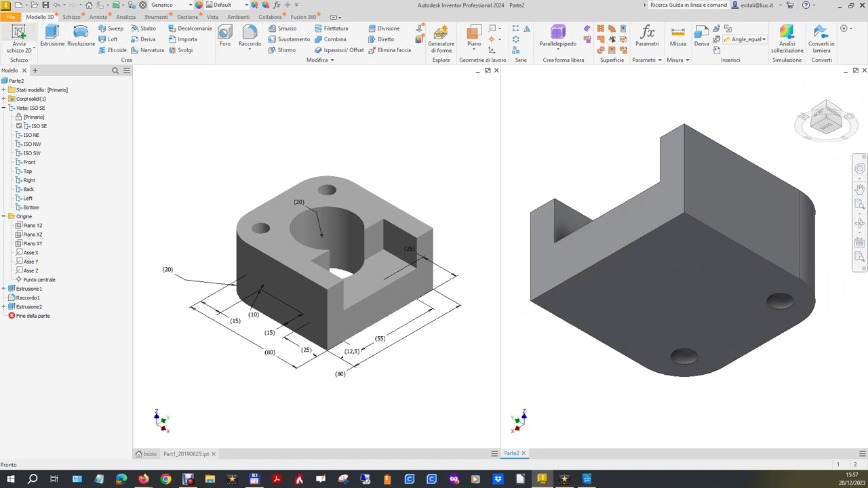
Start Schizzo3 on Parte2's bottom face and draw a circle at its centre.
{"action": "left_click", "coordinate": [19, 34]}
{"action": "key", "text": "Escape"}
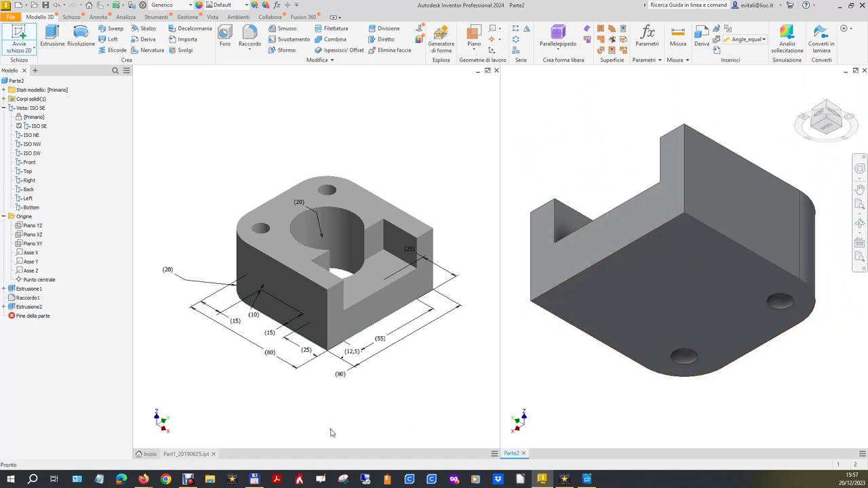
{"action": "key", "text": "s"}
{"action": "left_click", "coordinate": [649, 305]}
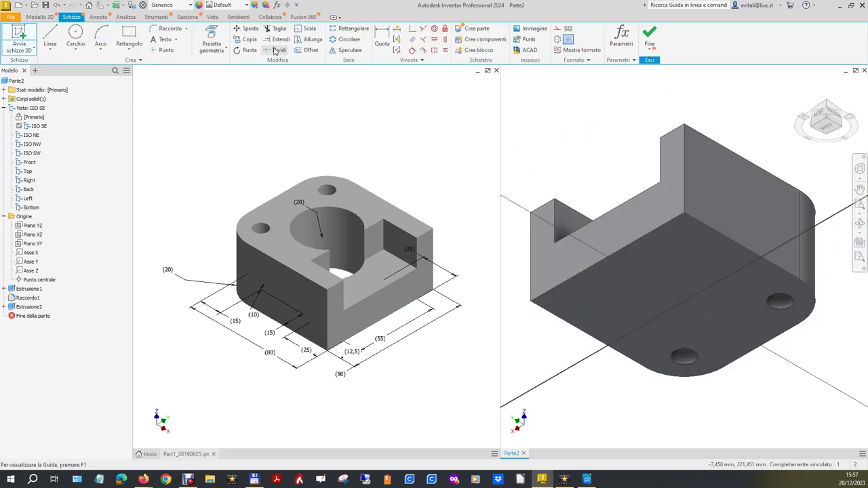
{"action": "left_click", "coordinate": [76, 36]}
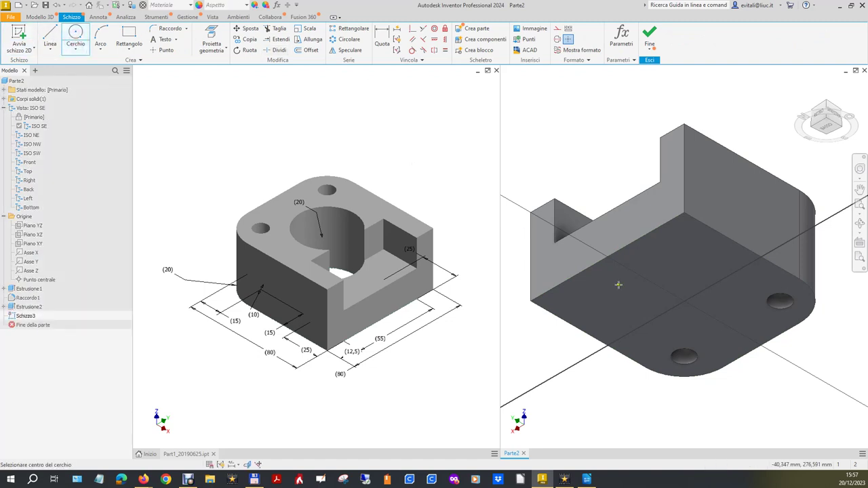
{"action": "left_click", "coordinate": [678, 303]}
{"action": "left_click", "coordinate": [693, 268]}
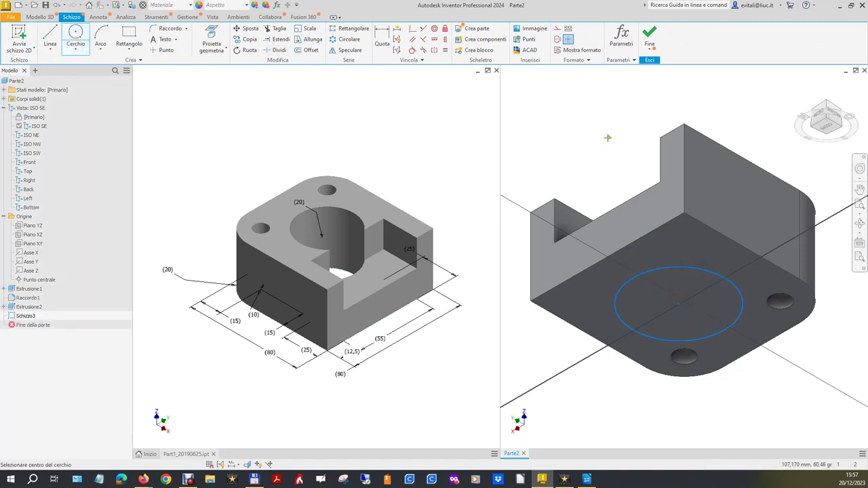
{"action": "left_click", "coordinate": [428, 363]}
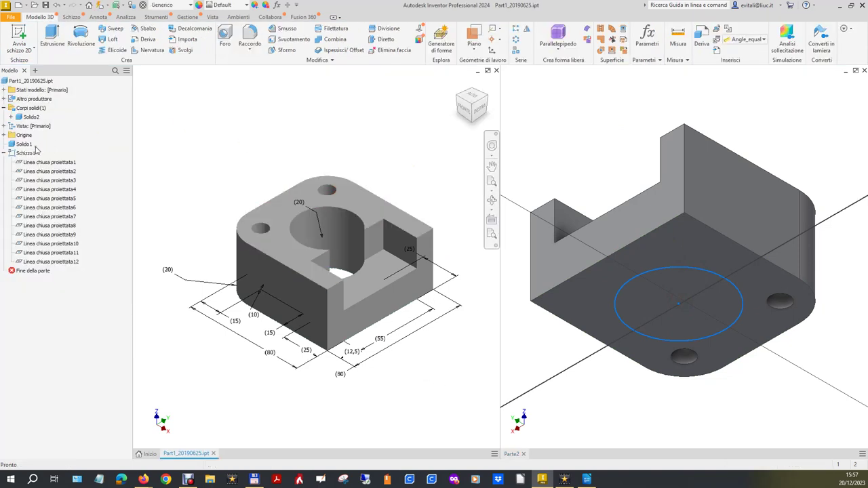
Hide Part1's Solido2 body to reveal the sketch underneath.
{"action": "right_click", "coordinate": [30, 145]}
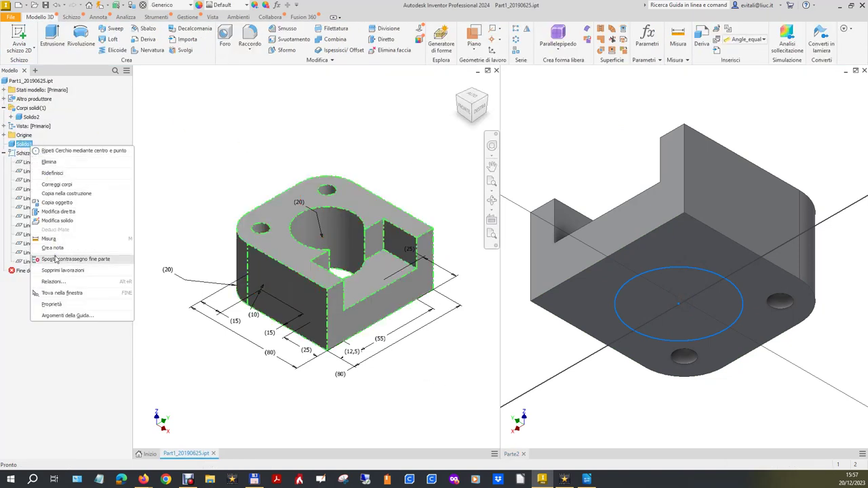
{"action": "left_click", "coordinate": [266, 103]}
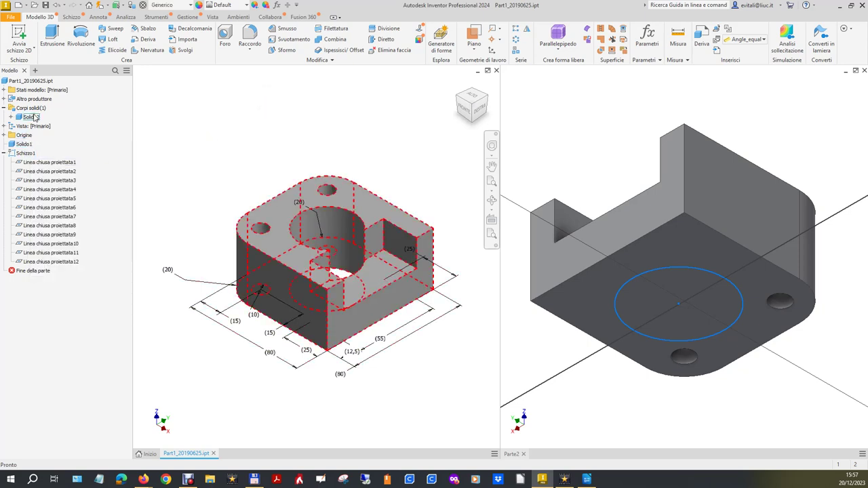
{"action": "key", "text": "alt"}
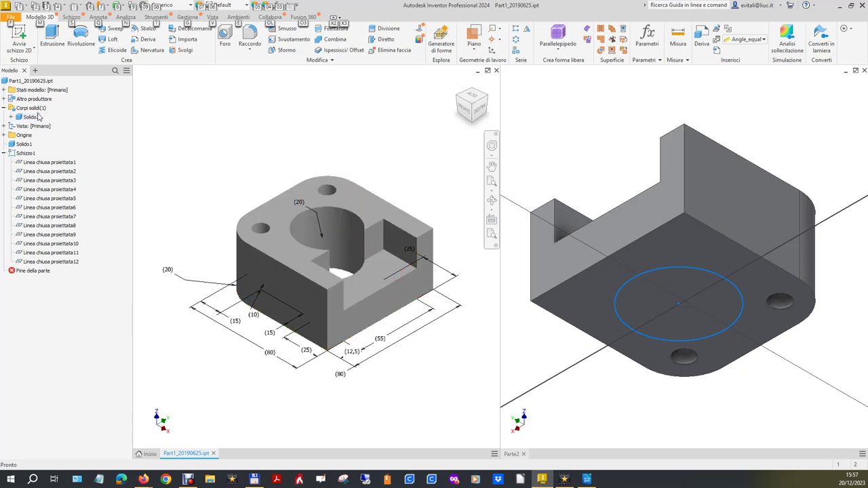
{"action": "right_click", "coordinate": [33, 117]}
{"action": "left_click", "coordinate": [60, 171]}
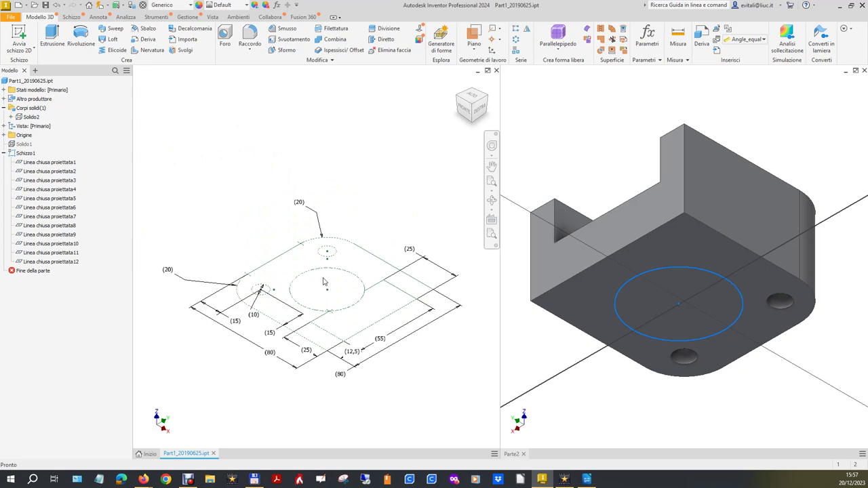
Measure the central bore circle (20 mm radius, 40 mm diameter) and reopen Schizzo1.
{"action": "left_click", "coordinate": [677, 38]}
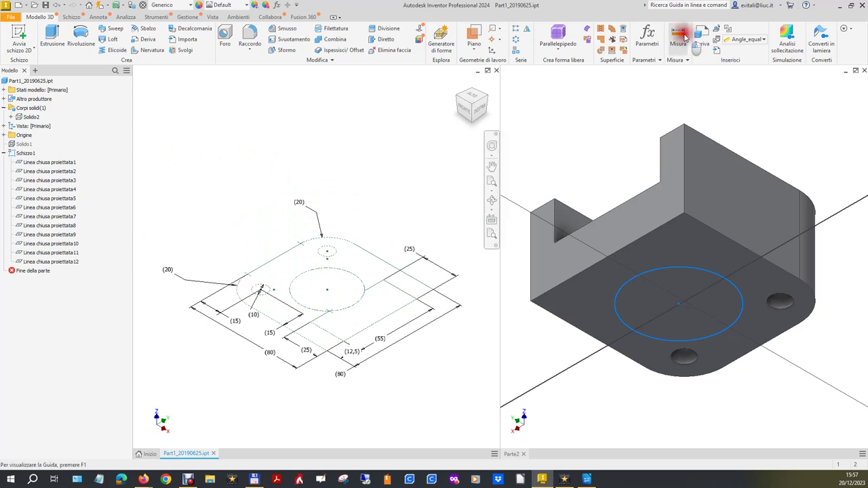
{"action": "left_click", "coordinate": [314, 271]}
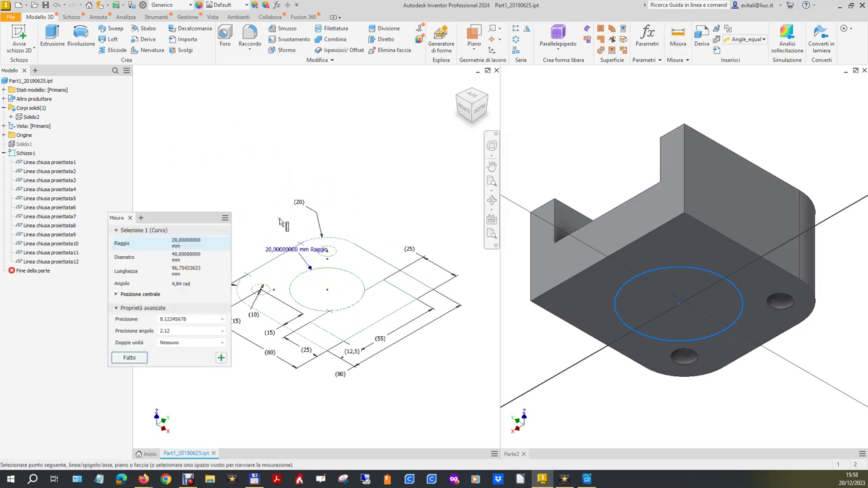
{"action": "key", "text": "Escape"}
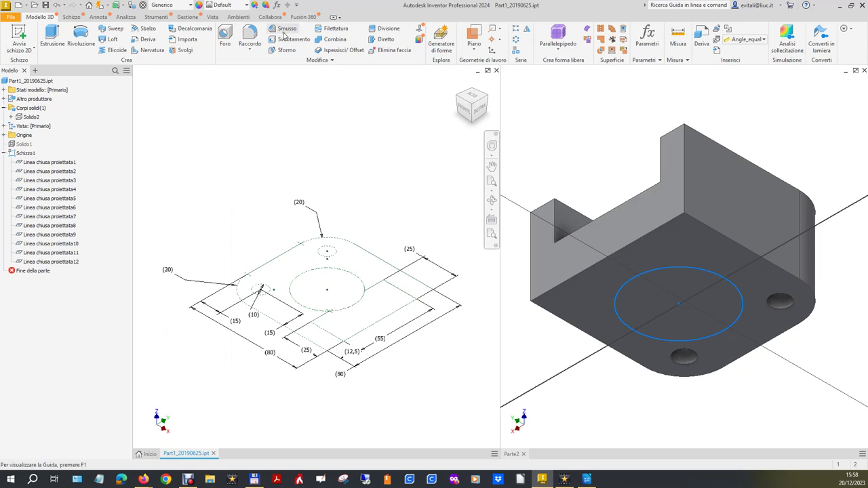
{"action": "double_click", "coordinate": [25, 153]}
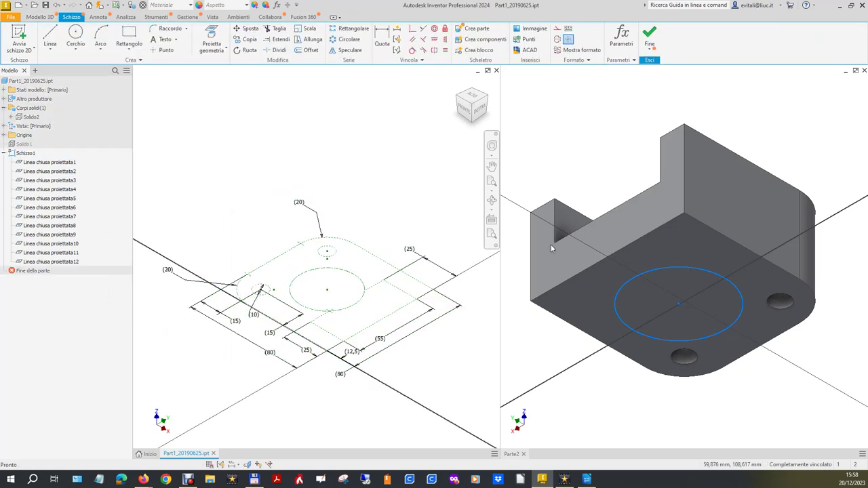
Add a 40 mm reference diameter dimension to the central circle.
{"action": "left_click", "coordinate": [382, 37]}
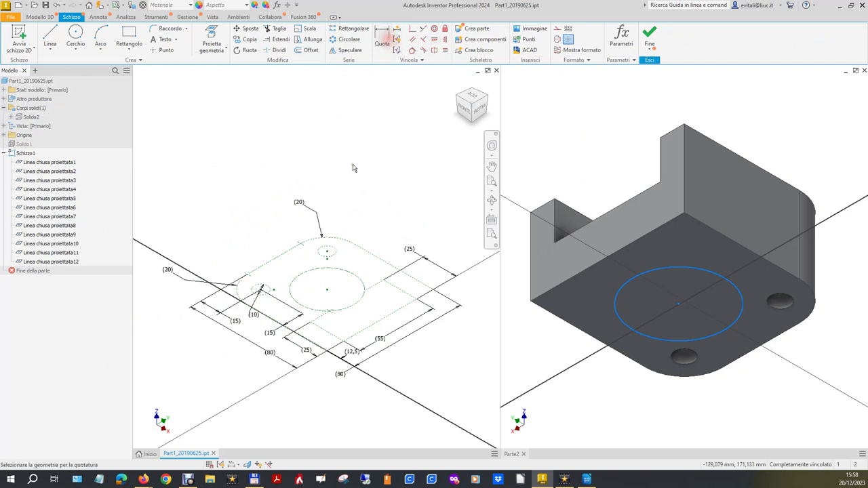
{"action": "left_click", "coordinate": [331, 271]}
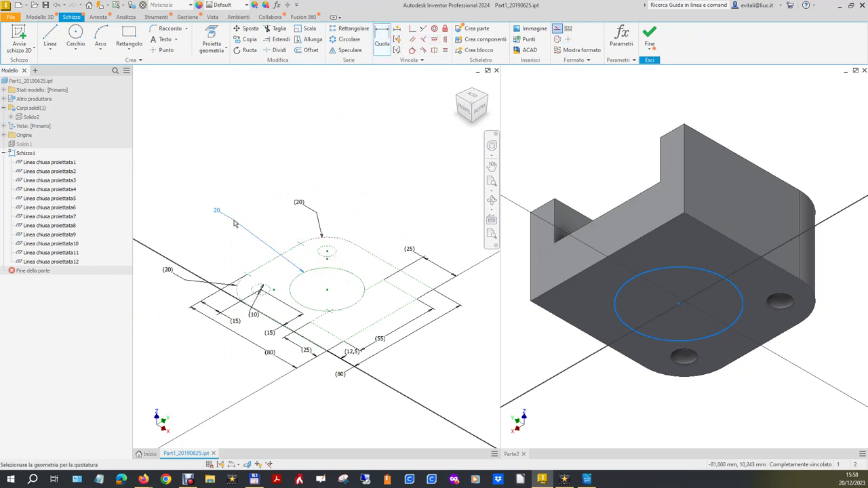
{"action": "right_click", "coordinate": [234, 223]}
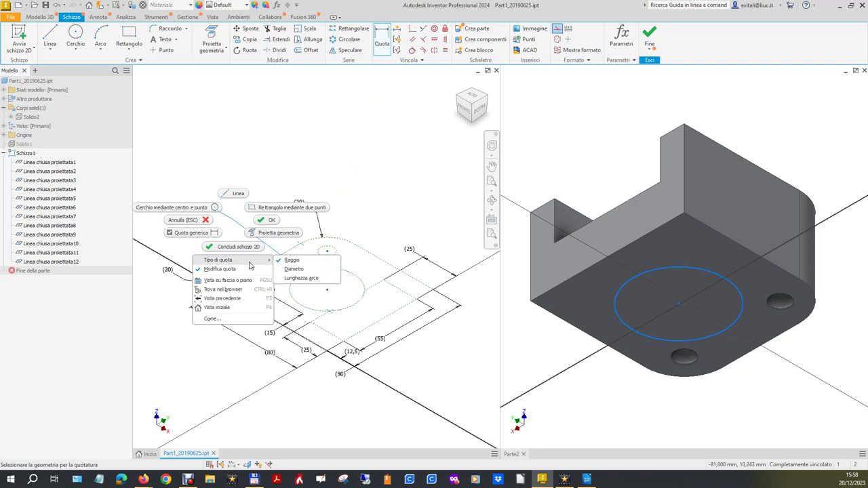
{"action": "left_click", "coordinate": [299, 269]}
{"action": "left_click", "coordinate": [284, 240]}
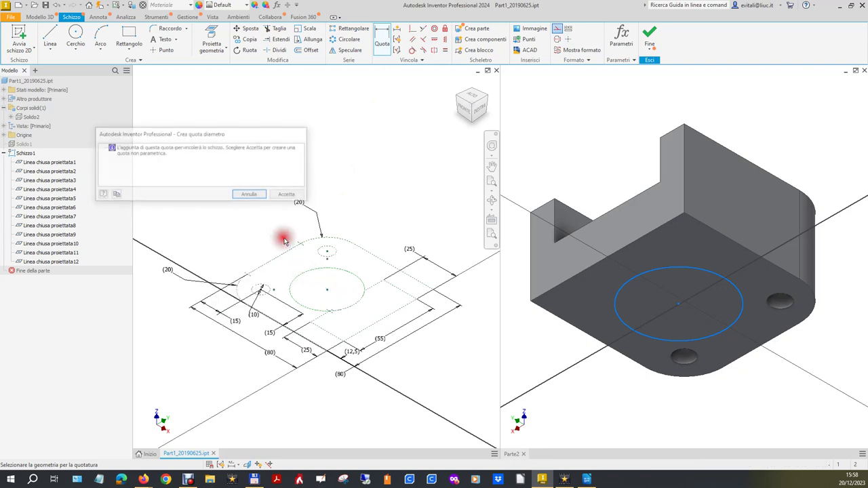
{"action": "left_click", "coordinate": [285, 194]}
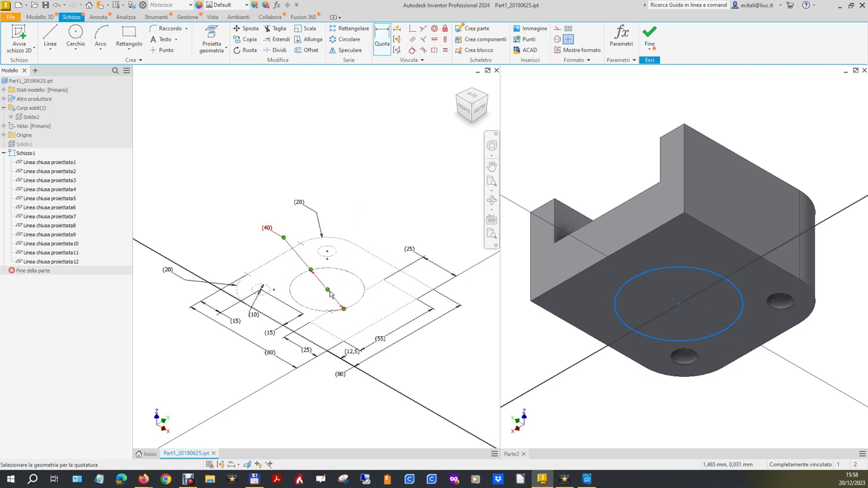
Add two 40 mm linear position reference dimensions, then switch to Parte2.
{"action": "left_click", "coordinate": [369, 249]}
{"action": "left_click", "coordinate": [282, 173]}
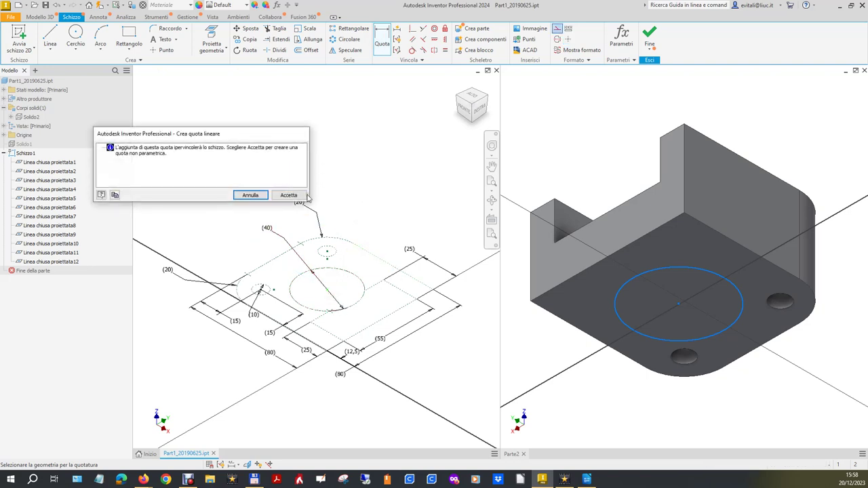
{"action": "left_click", "coordinate": [288, 195]}
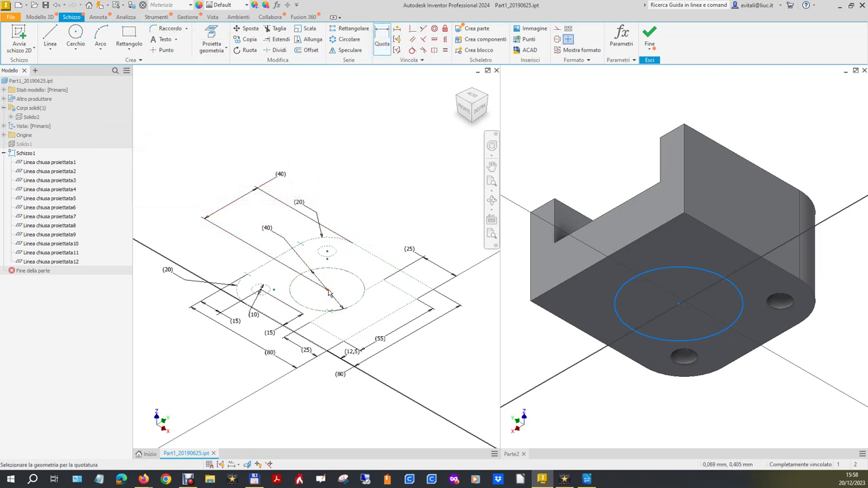
{"action": "left_click", "coordinate": [271, 263]}
{"action": "left_click", "coordinate": [422, 201]}
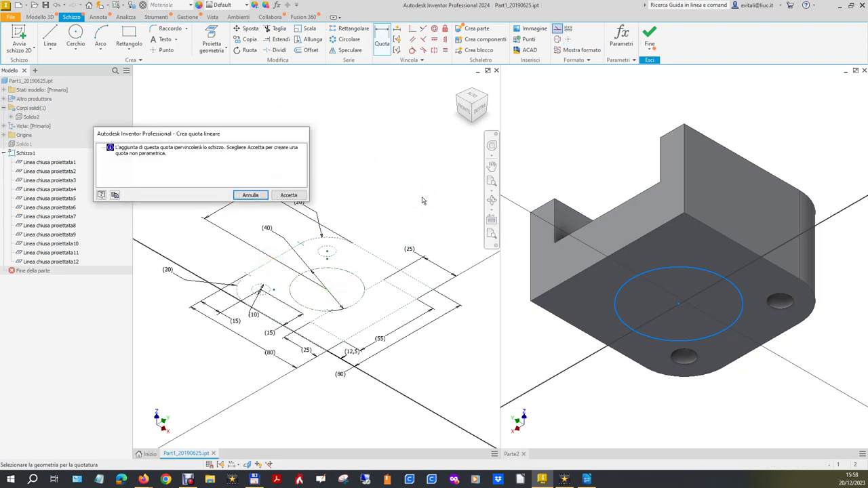
{"action": "left_click", "coordinate": [289, 195]}
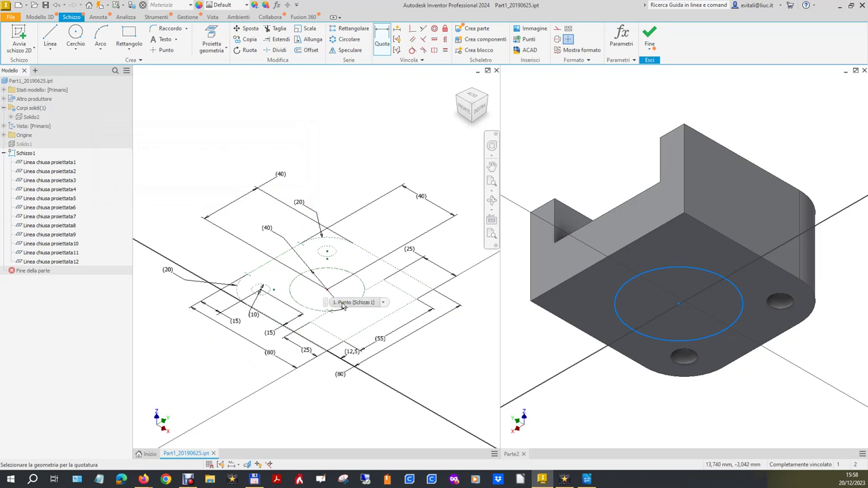
{"action": "left_click", "coordinate": [618, 423]}
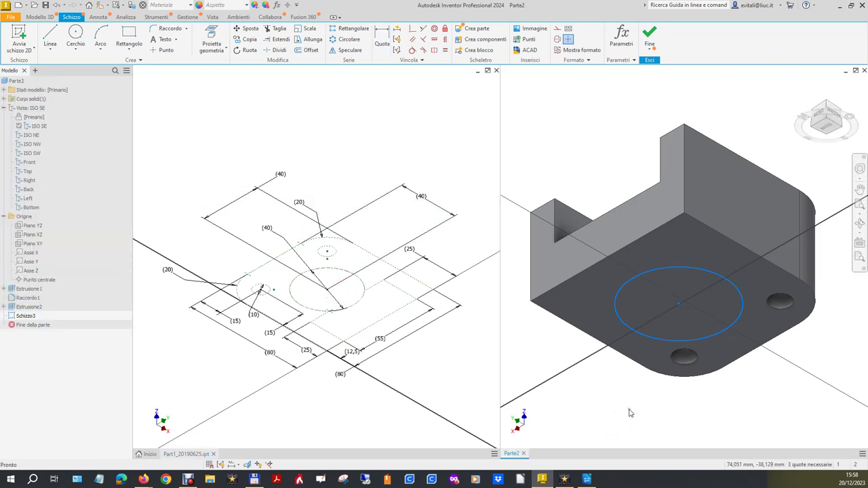
Dimension the Parte2 circle to a 40 mm diameter.
{"action": "left_click", "coordinate": [649, 271]}
{"action": "left_click", "coordinate": [617, 180]}
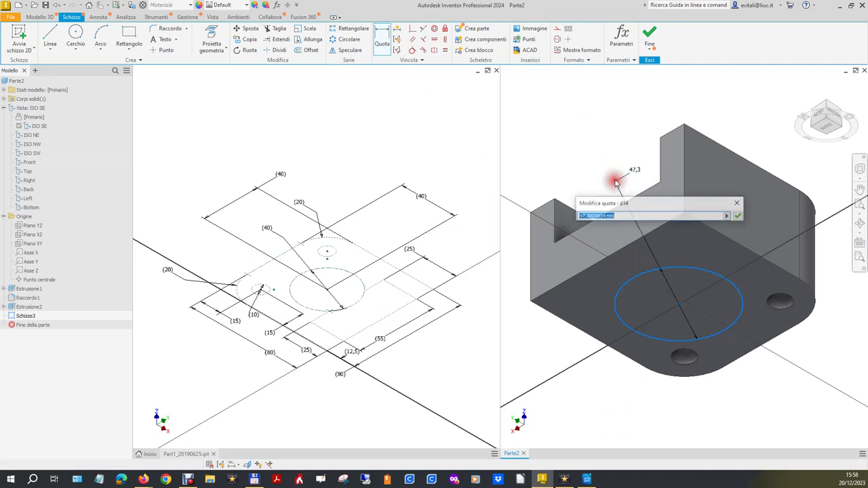
{"action": "type", "text": "40"}
{"action": "key", "text": "Return"}
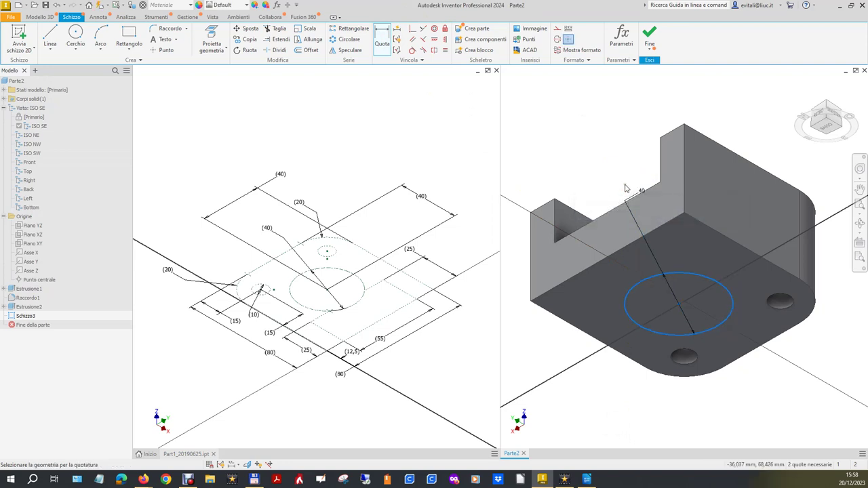
Make the circle's centre coincident with the origin point and finish the sketch.
{"action": "left_click", "coordinate": [411, 29]}
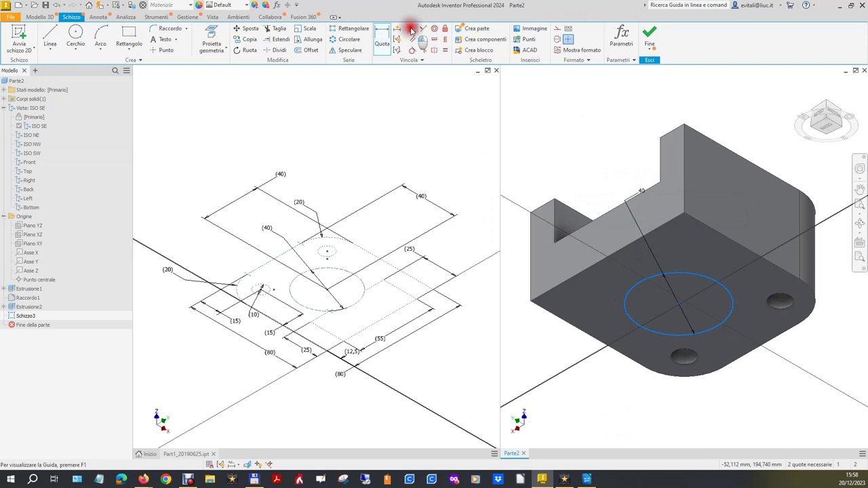
{"action": "left_click", "coordinate": [679, 308]}
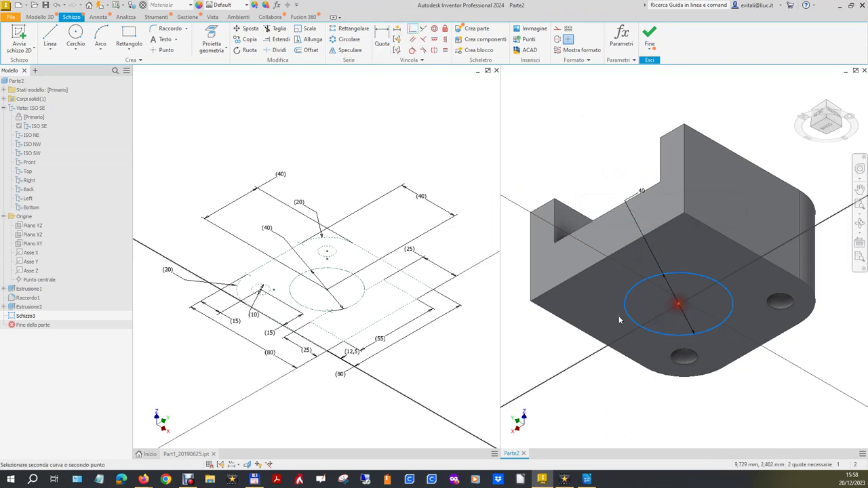
{"action": "left_click", "coordinate": [45, 282]}
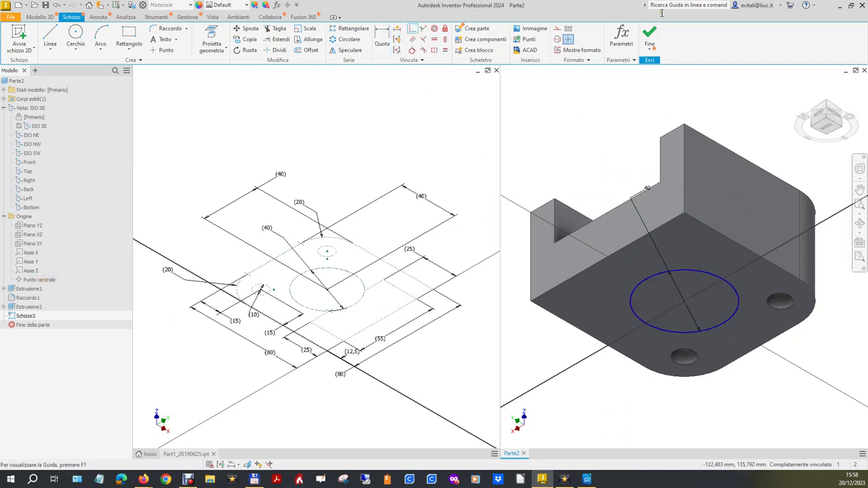
{"action": "left_click", "coordinate": [648, 34]}
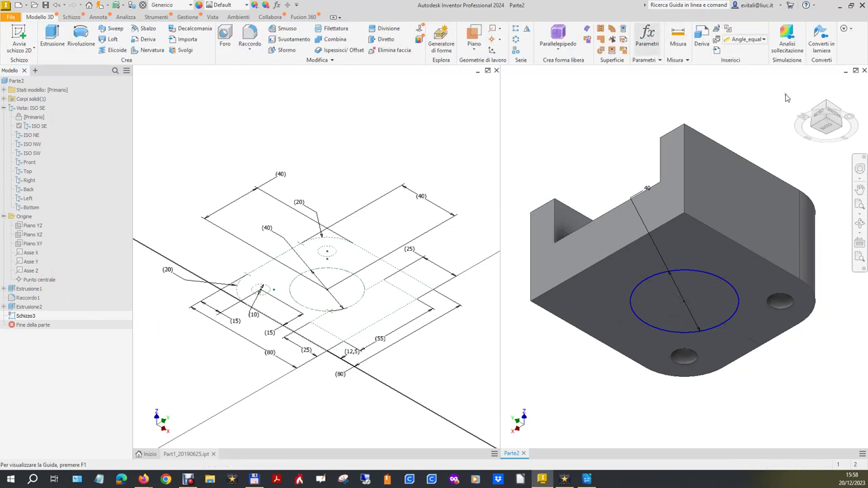
Extrude-cut the 40 mm circle 40 mm through Parte2, forming Estrusione3's central bore.
{"action": "left_click", "coordinate": [803, 82]}
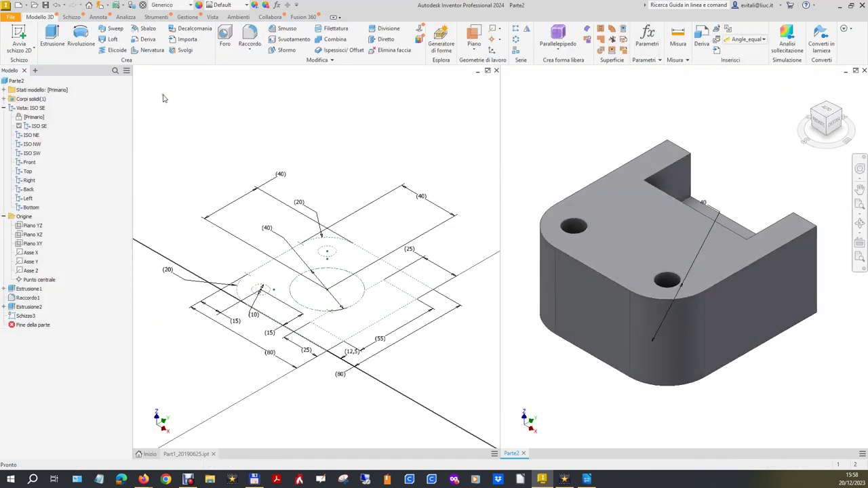
{"action": "left_click", "coordinate": [52, 37]}
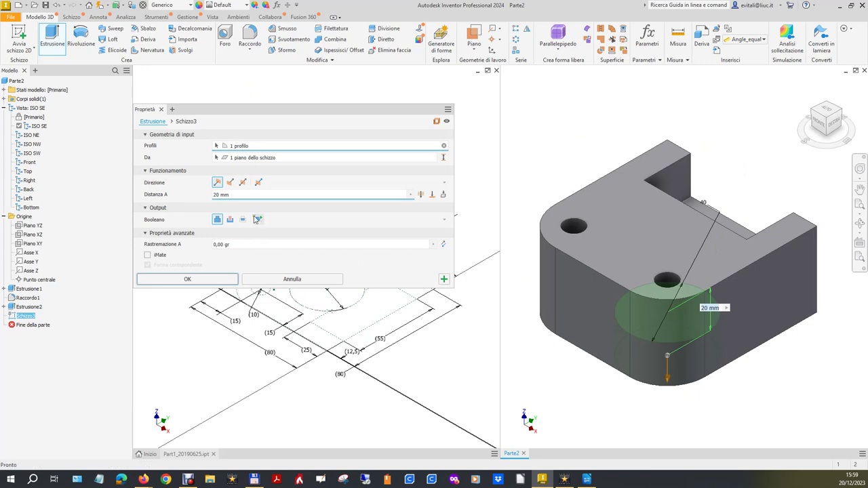
{"action": "left_click", "coordinate": [231, 183]}
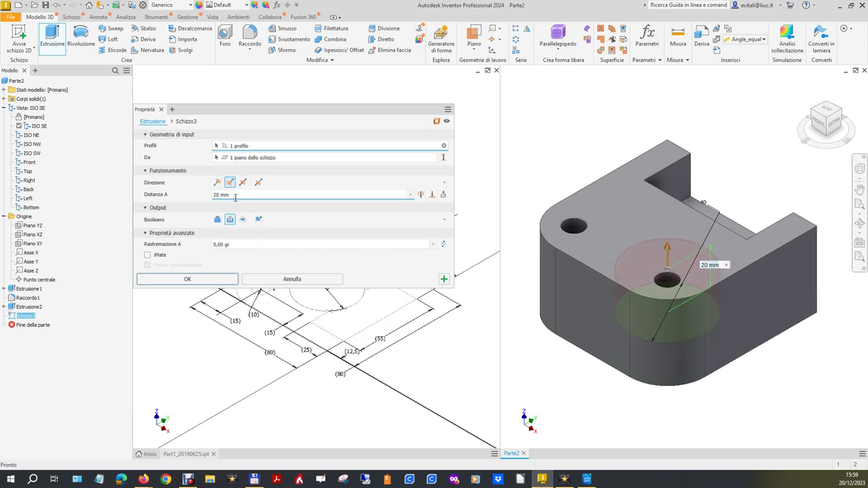
{"action": "left_click", "coordinate": [421, 195]}
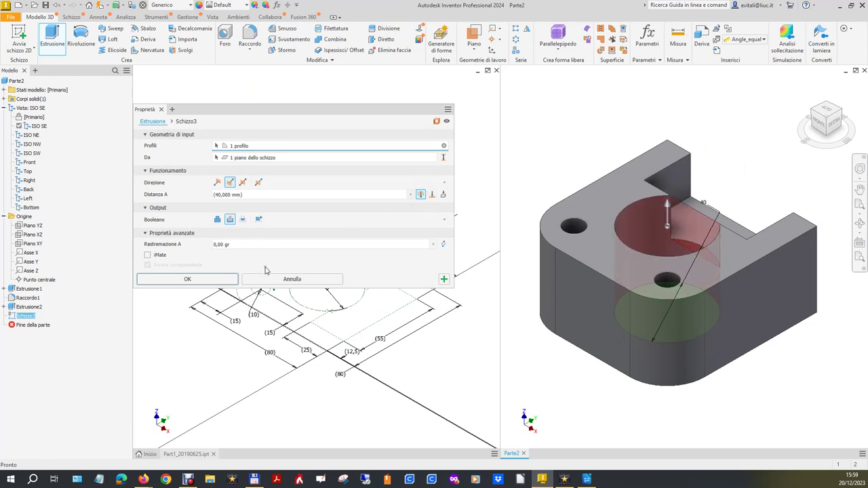
{"action": "left_click", "coordinate": [231, 279]}
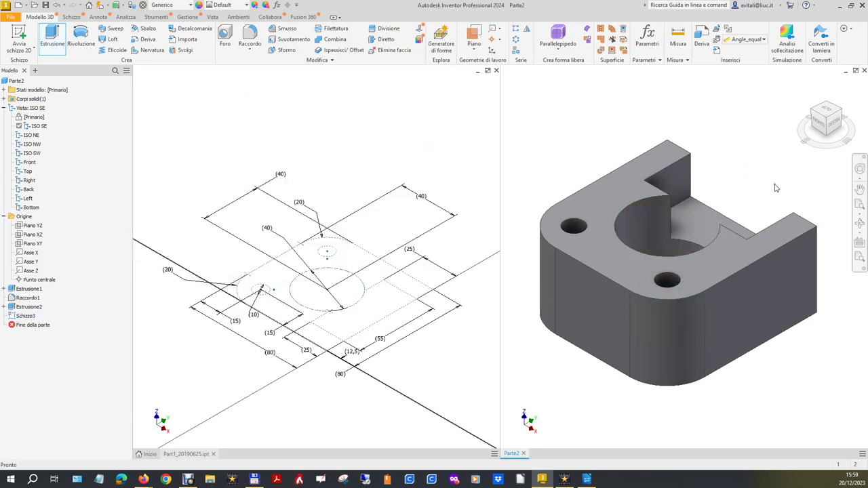
{"action": "left_click", "coordinate": [842, 116]}
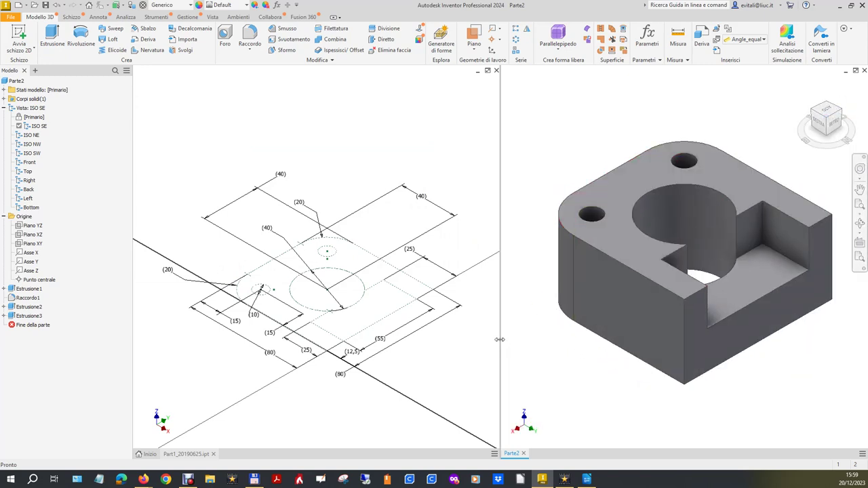
{"action": "left_click", "coordinate": [458, 347]}
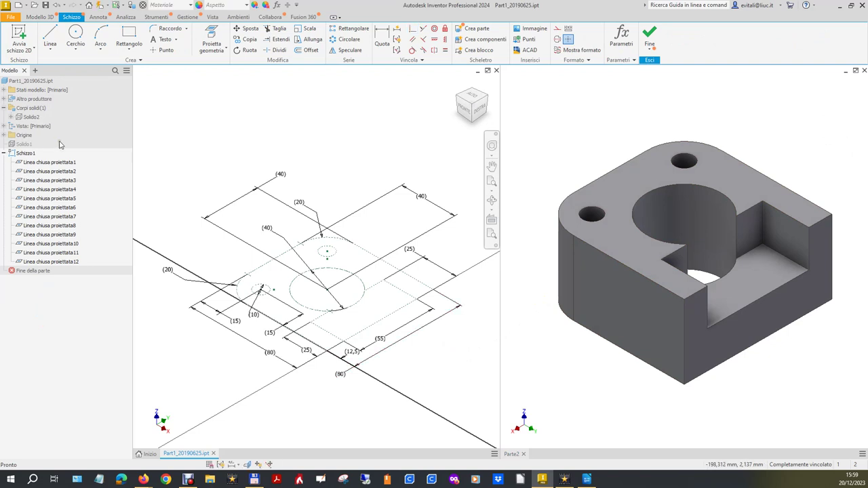
Finish the Part1 sketch and make the Solido2 solid visible again.
{"action": "left_click", "coordinate": [658, 34]}
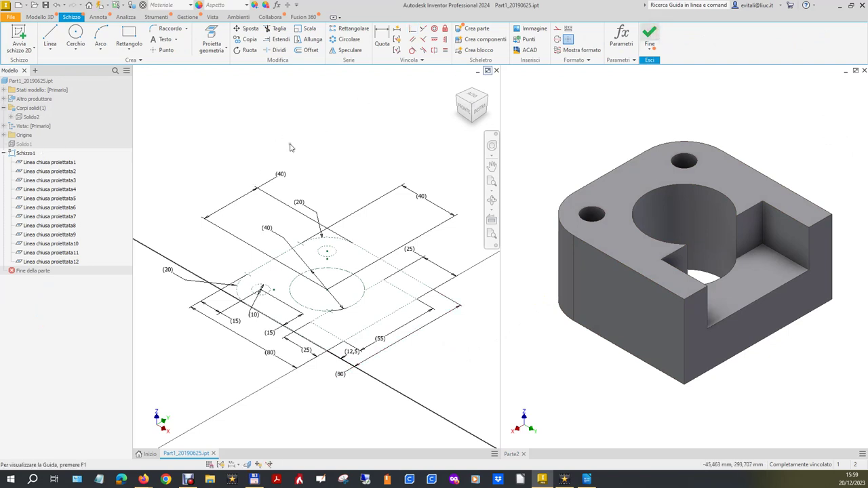
{"action": "right_click", "coordinate": [35, 119]}
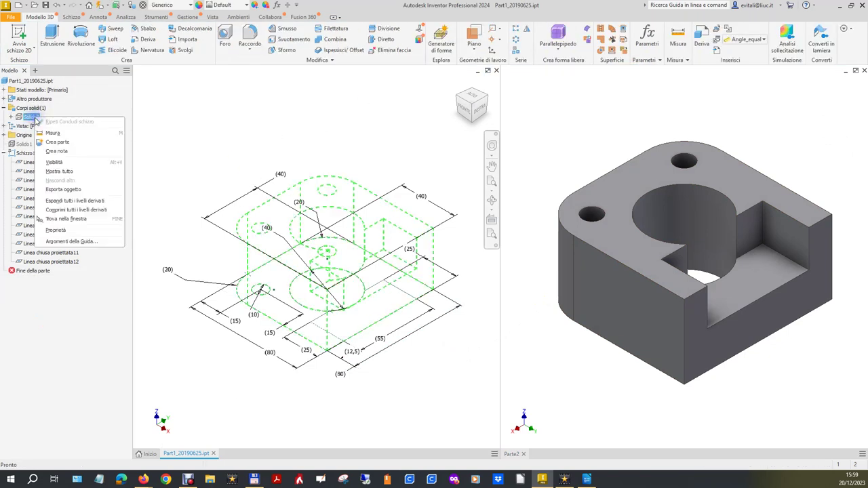
{"action": "left_click", "coordinate": [57, 168]}
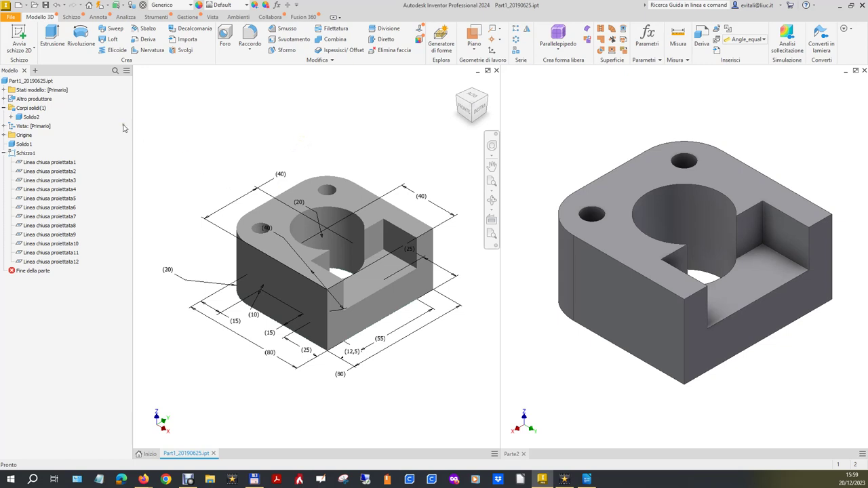
Compute Part1's physical properties in iProperties: 0,167 kg, volume 166897,320 mm³.
{"action": "right_click", "coordinate": [38, 81]}
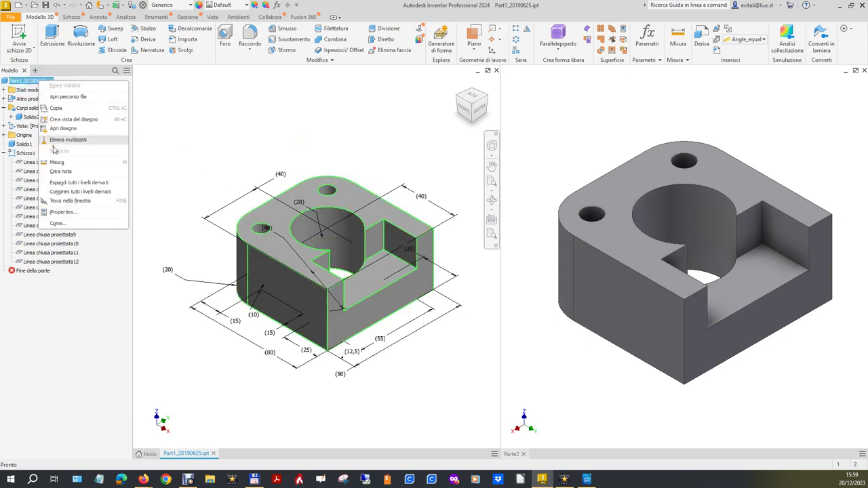
{"action": "left_click", "coordinate": [63, 212]}
{"action": "left_click", "coordinate": [377, 125]}
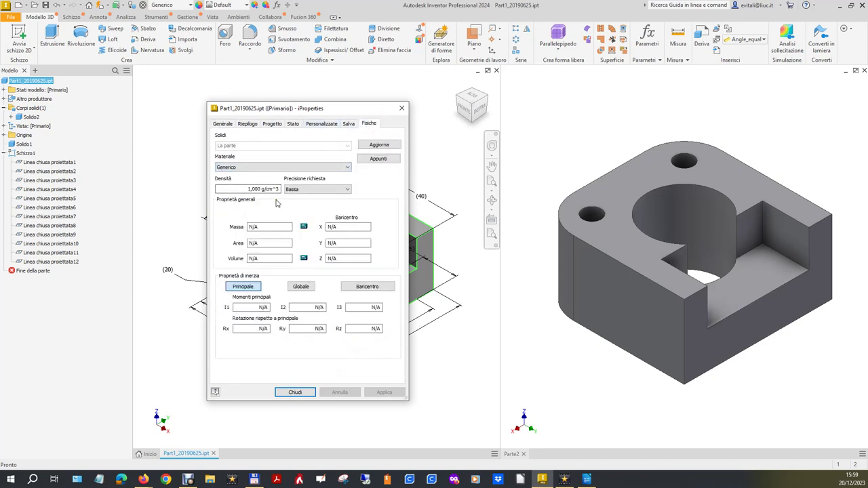
{"action": "left_click", "coordinate": [380, 147]}
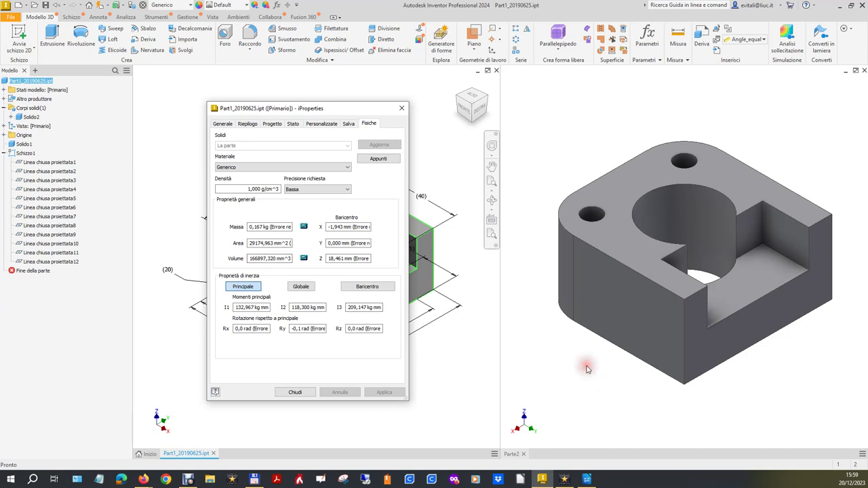
{"action": "left_click", "coordinate": [295, 392]}
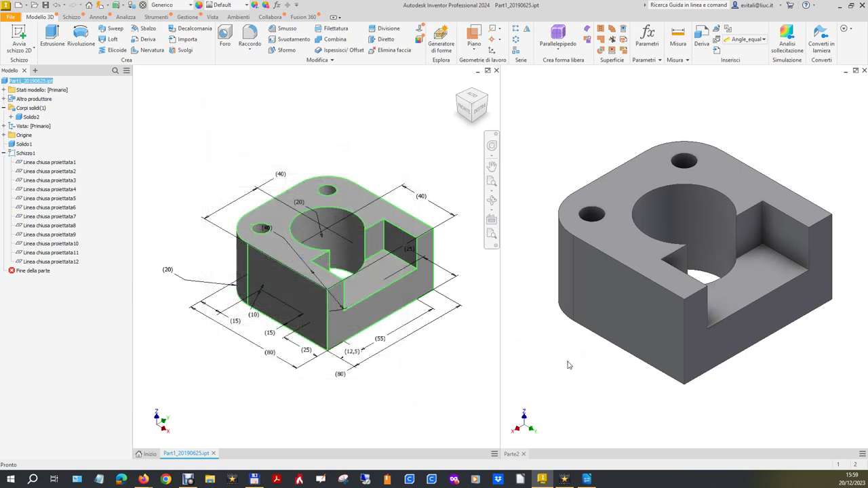
{"action": "left_click", "coordinate": [569, 364]}
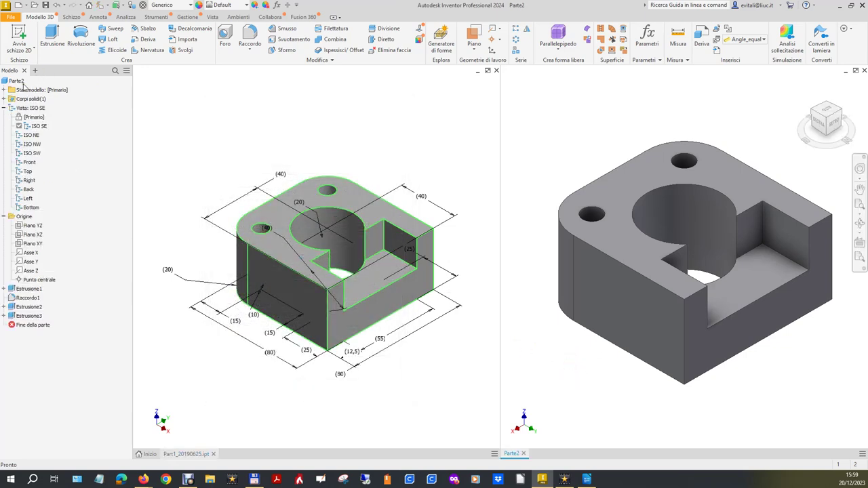
Update Parte2's physical iProperties, giving 0,167 kg and 166897,320 mm³ volume.
{"action": "right_click", "coordinate": [20, 82]}
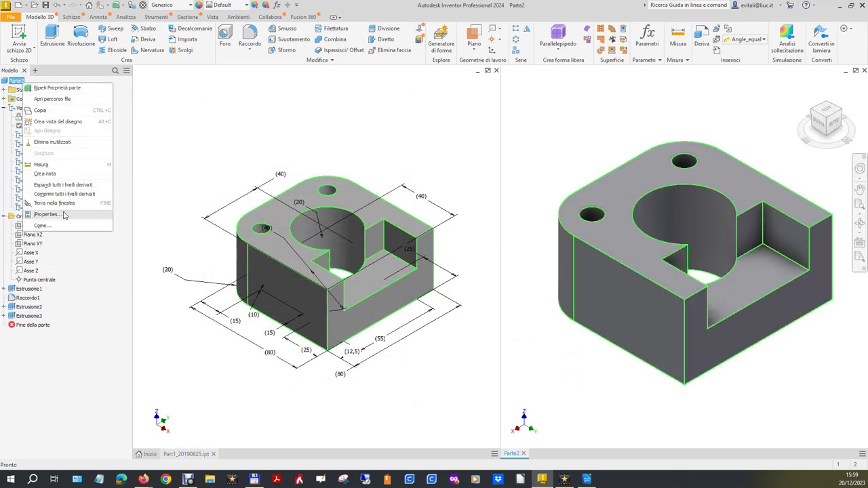
{"action": "left_click", "coordinate": [54, 215]}
{"action": "left_click", "coordinate": [368, 123]}
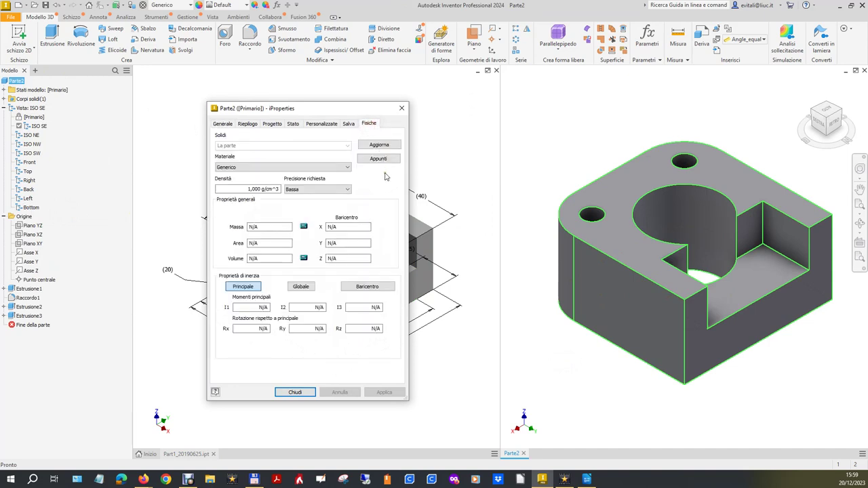
{"action": "left_click", "coordinate": [379, 146]}
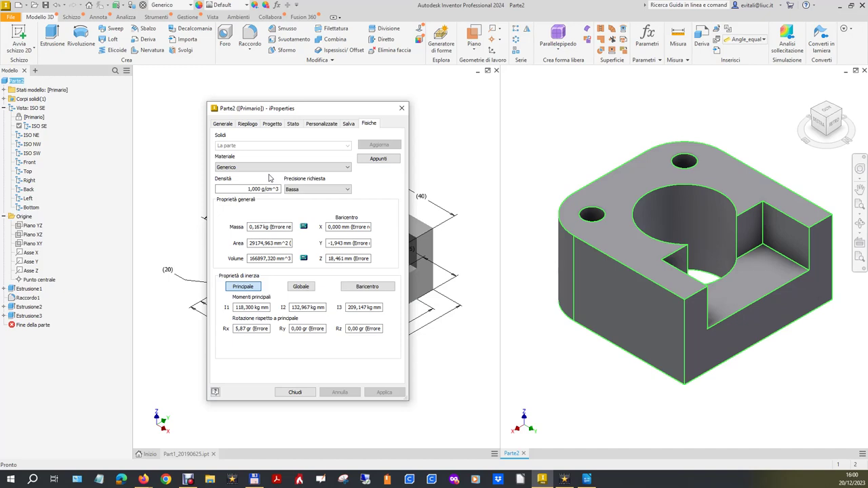
{"action": "left_click", "coordinate": [439, 106]}
{"action": "left_click", "coordinate": [402, 110]}
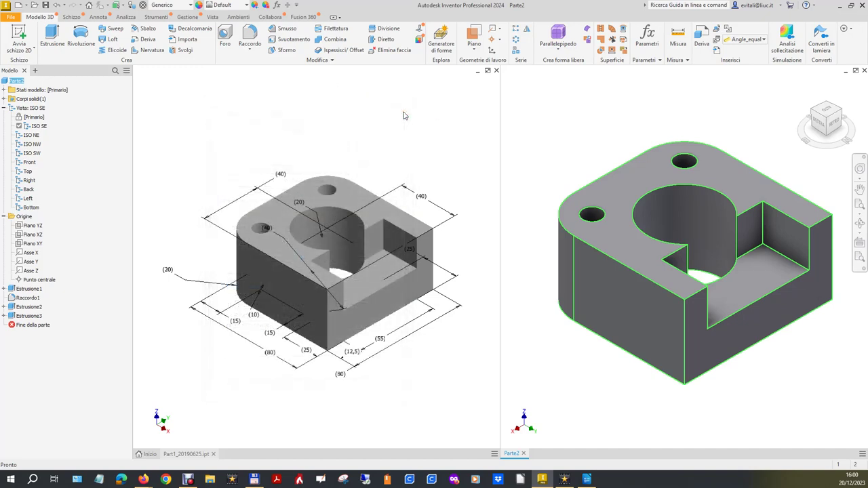